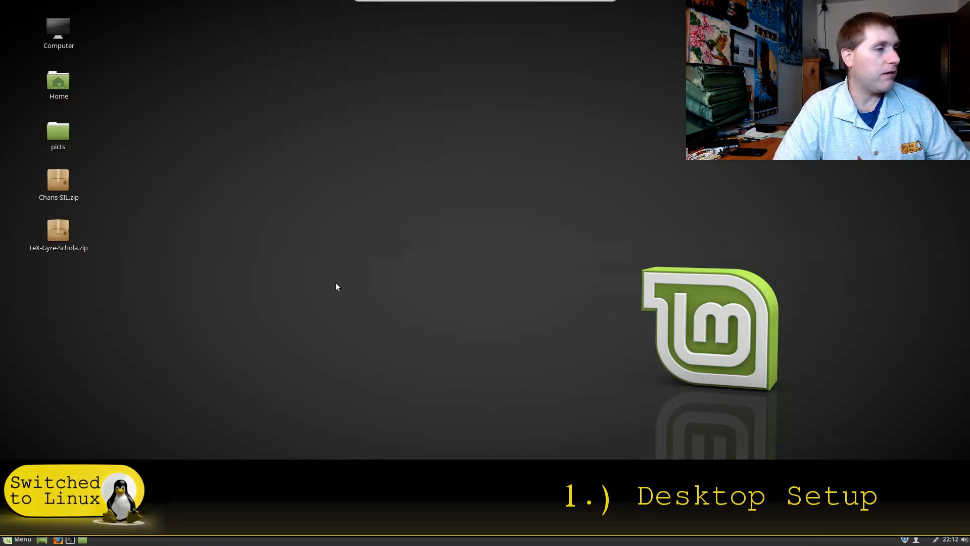
Open the desklet manager from the desktop, add the Clock desklet, and place it near the desktop's right edge
{"action": "right_click", "coordinate": [396, 179]}
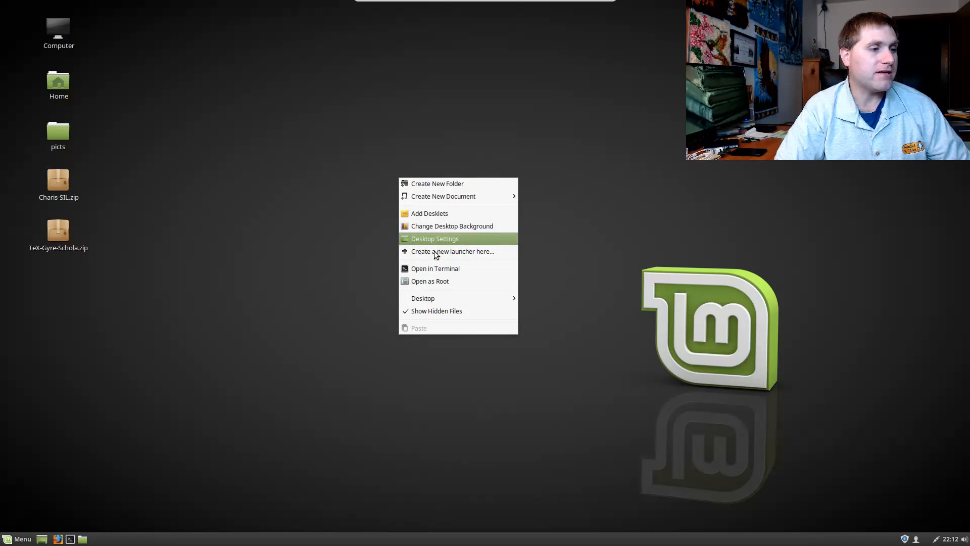
{"action": "mouse_move", "coordinate": [449, 300]}
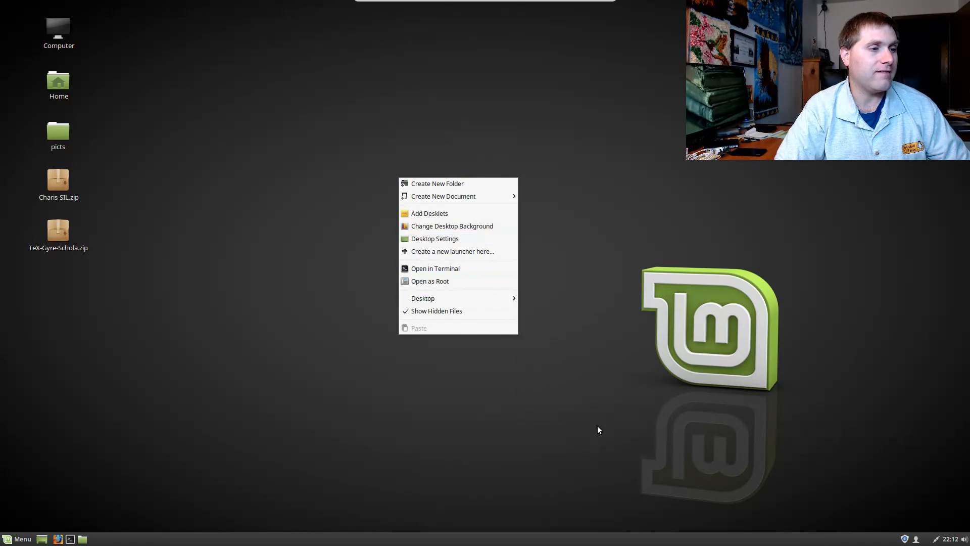
{"action": "left_click", "coordinate": [440, 214]}
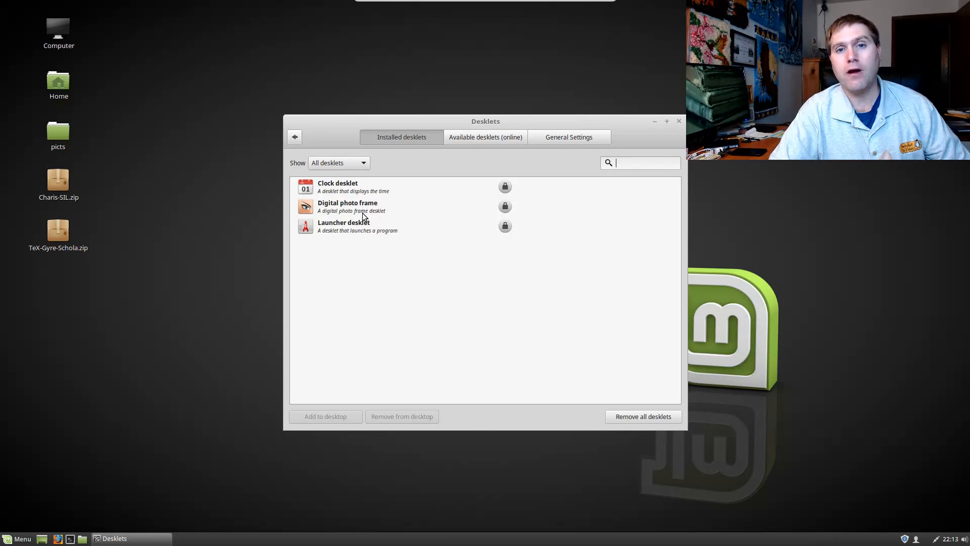
{"action": "left_click", "coordinate": [333, 187]}
{"action": "left_click", "coordinate": [349, 414]}
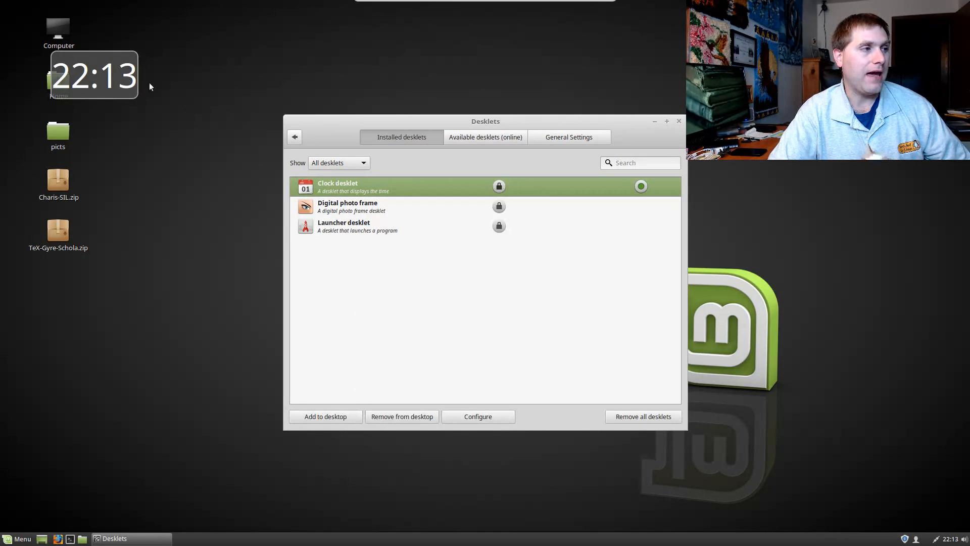
{"action": "left_click_drag", "start_coordinate": [104, 84], "coordinate": [934, 198]}
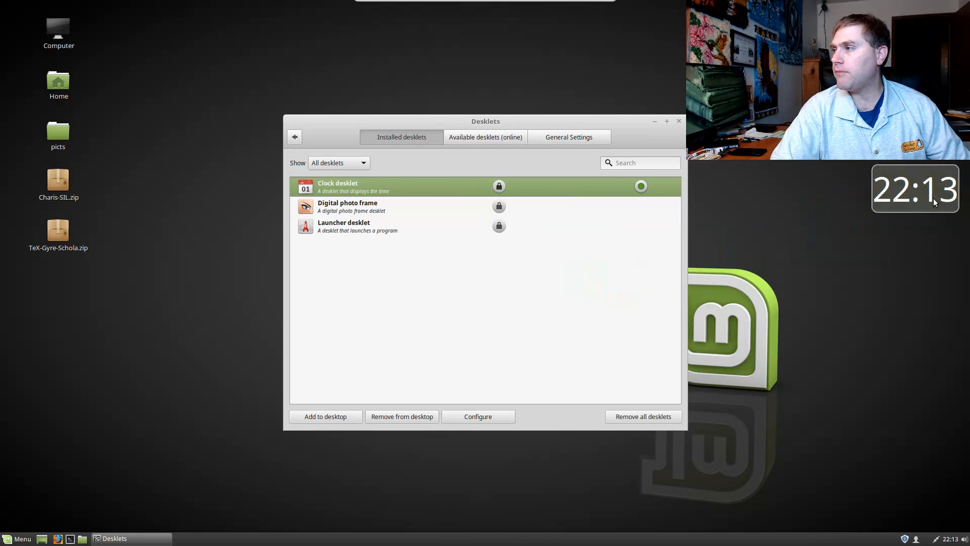
Change the Clock desklet's text color to dark green in its configuration
{"action": "right_click", "coordinate": [911, 196]}
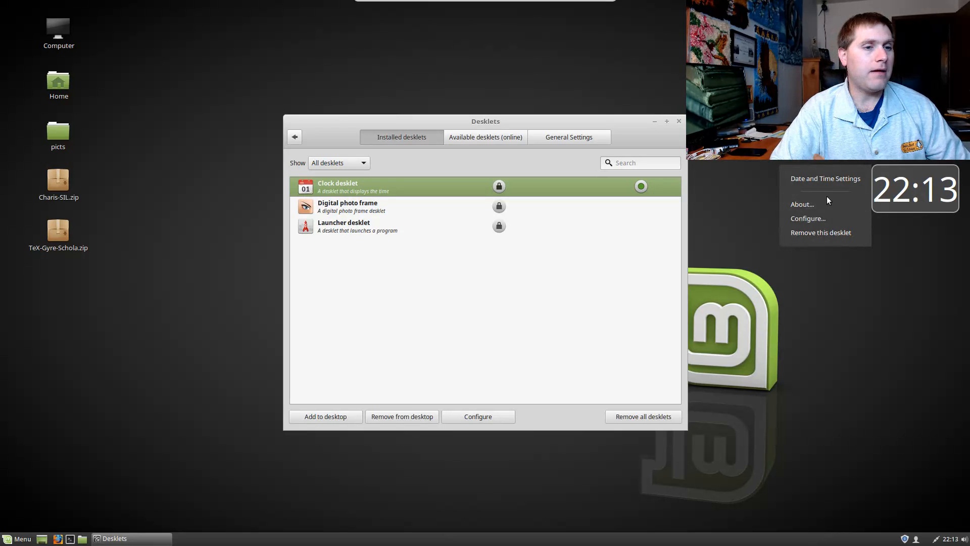
{"action": "left_click", "coordinate": [811, 218]}
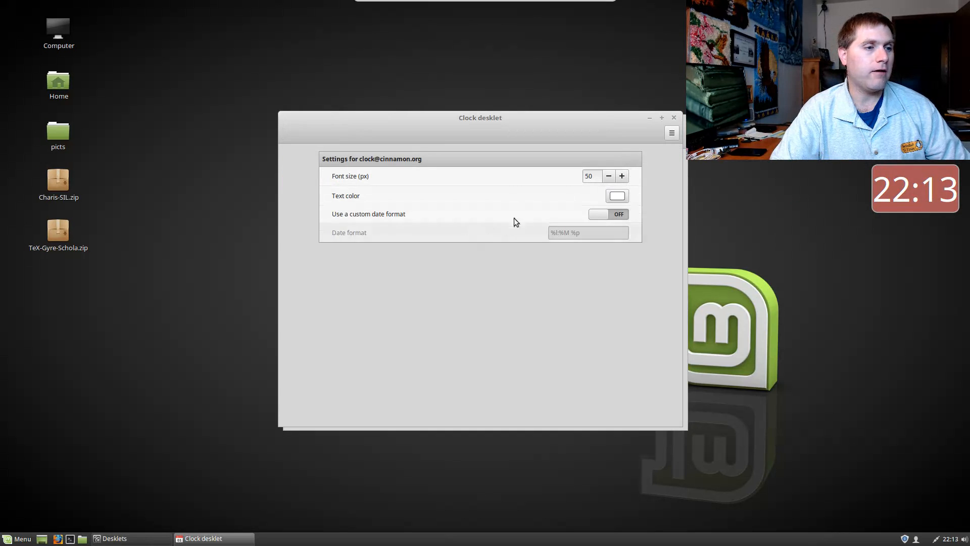
{"action": "left_click", "coordinate": [622, 197]}
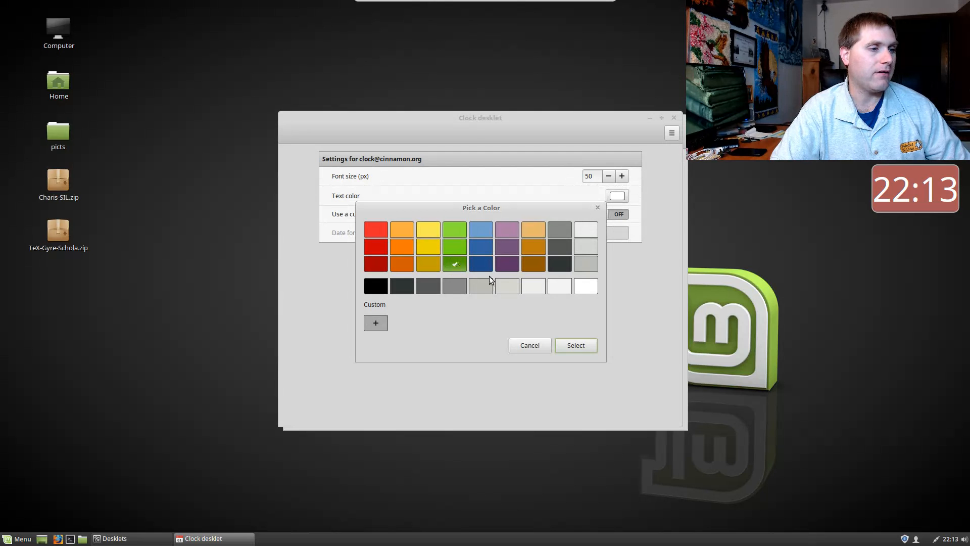
{"action": "left_click", "coordinate": [587, 347]}
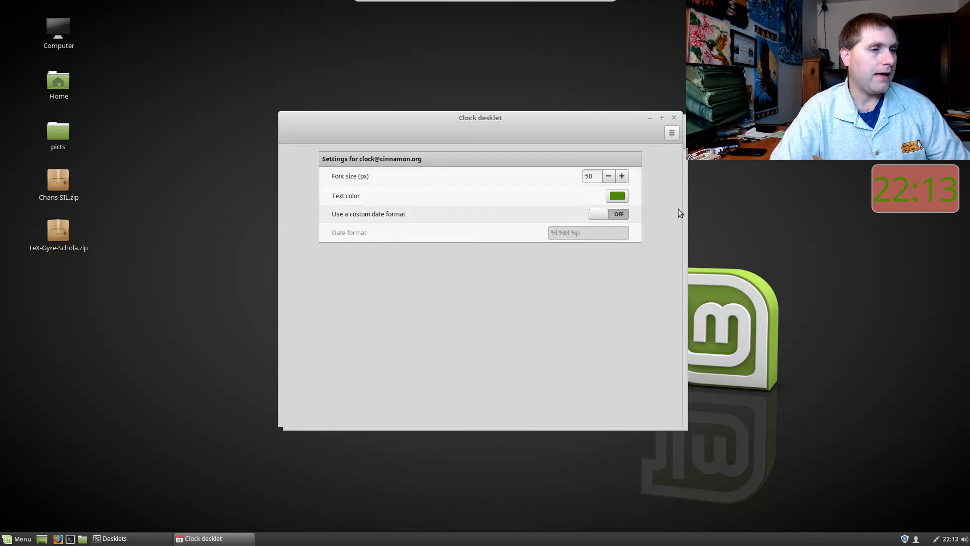
Reduce the Clock desklet's font size to 31 px and move the desklet closer to the desktop's right edge
{"action": "scroll", "coordinate": [613, 177], "scroll_direction": "down", "scroll_amount": 8}
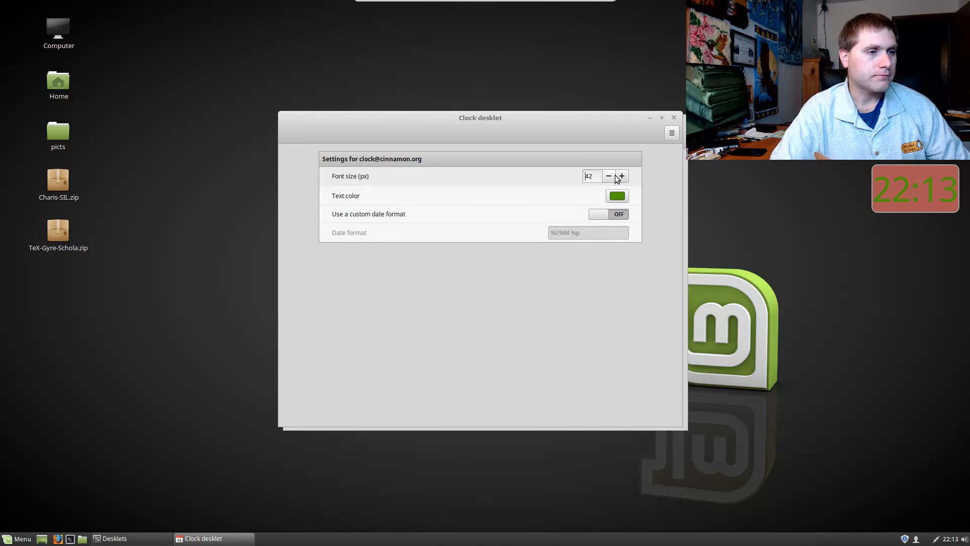
{"action": "left_click", "coordinate": [609, 176]}
{"action": "left_click", "coordinate": [609, 177]}
{"action": "left_click", "coordinate": [609, 176]}
{"action": "left_click", "coordinate": [609, 176]}
{"action": "left_click", "coordinate": [609, 177]}
{"action": "left_click", "coordinate": [608, 176]}
{"action": "left_click", "coordinate": [609, 177]}
{"action": "left_click", "coordinate": [610, 177]}
{"action": "left_click", "coordinate": [610, 177]}
{"action": "left_click", "coordinate": [610, 177]}
{"action": "left_click", "coordinate": [611, 177]}
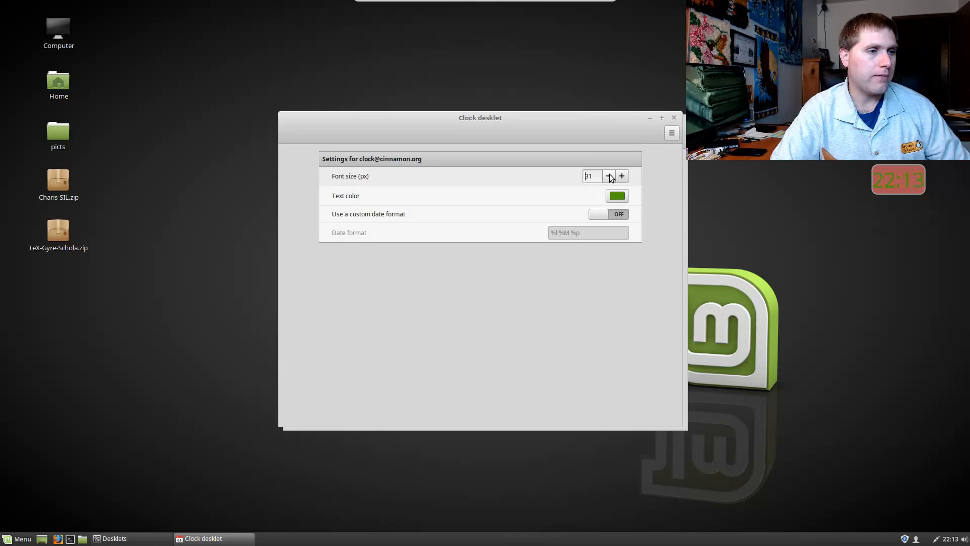
{"action": "left_click", "coordinate": [674, 118]}
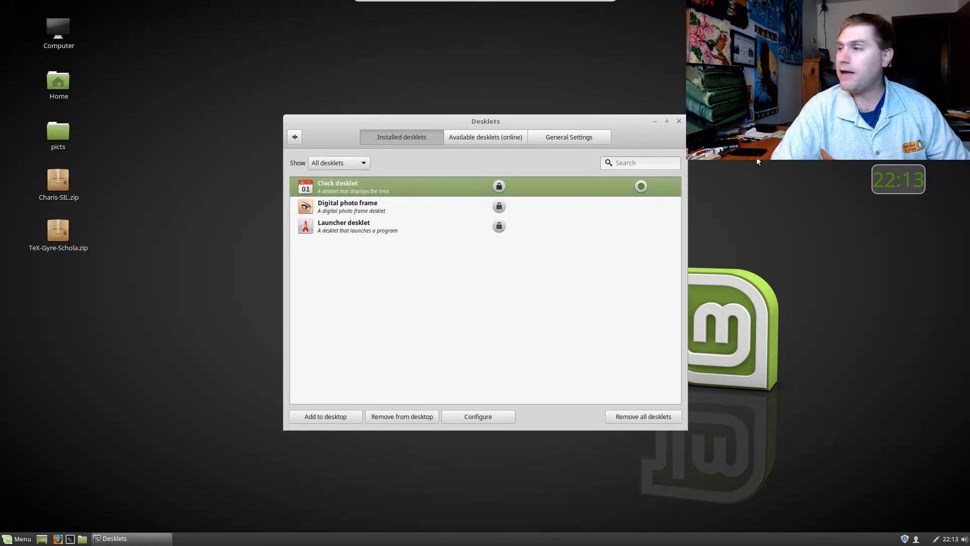
{"action": "left_click_drag", "start_coordinate": [903, 184], "coordinate": [940, 174]}
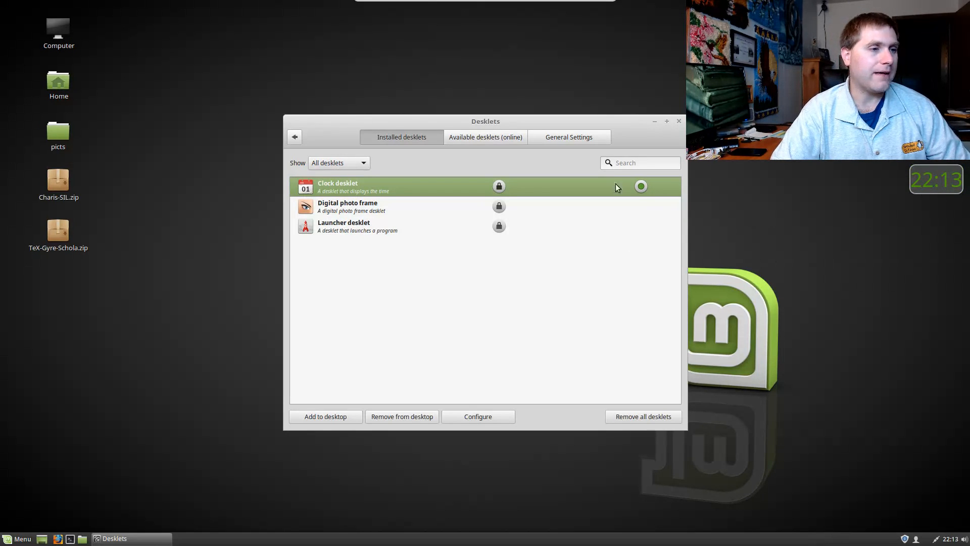
Browse the desklets available online, try a search for "weather", and clear the search
{"action": "left_click", "coordinate": [499, 137]}
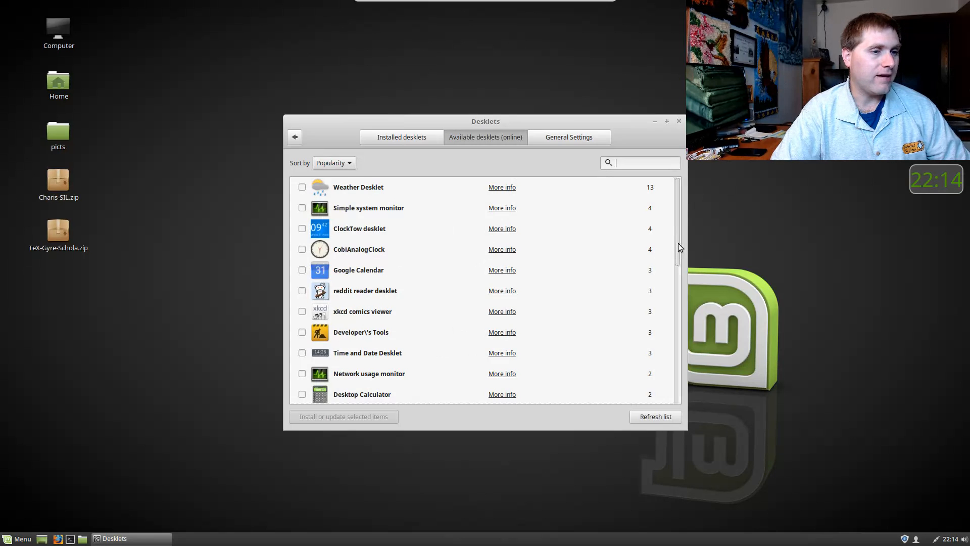
{"action": "left_click_drag", "start_coordinate": [678, 248], "coordinate": [682, 396]}
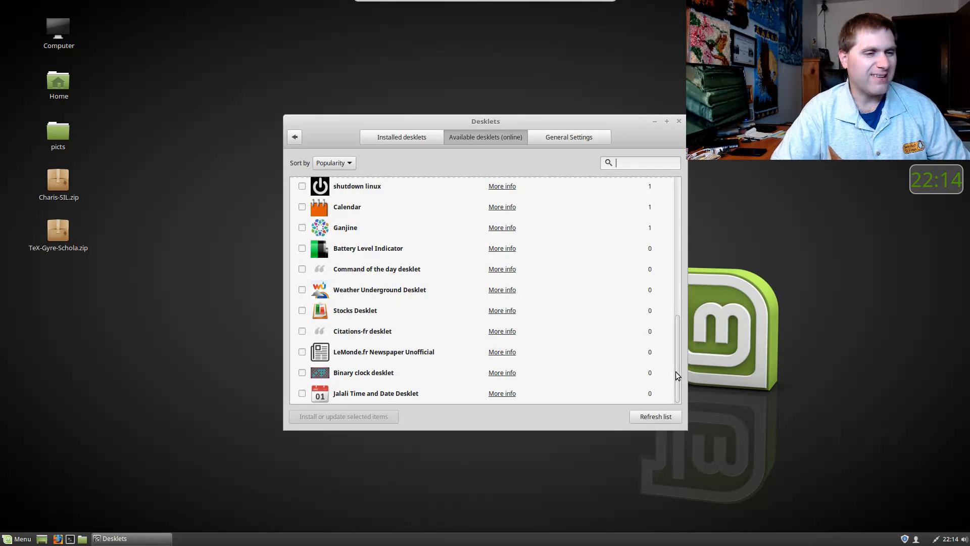
{"action": "left_click_drag", "start_coordinate": [680, 362], "coordinate": [681, 186]}
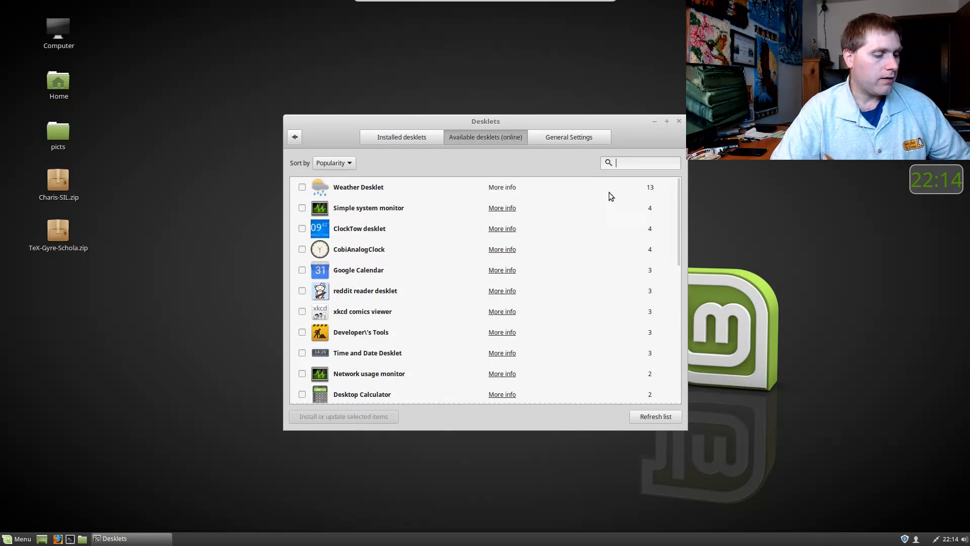
{"action": "type", "text": "weather"}
{"action": "key", "text": "BackSpace"}
{"action": "key", "text": "BackSpace"}
{"action": "key", "text": "BackSpace"}
{"action": "key", "text": "BackSpace"}
{"action": "key", "text": "BackSpace"}
{"action": "key", "text": "BackSpace"}
{"action": "key", "text": "BackSpace"}
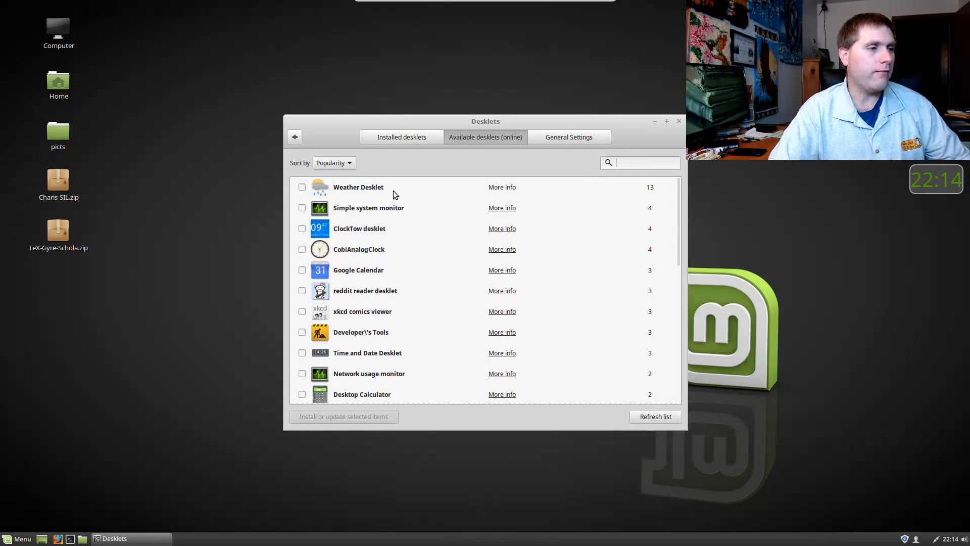
Install the Simple system monitor and Time and Date Desklet from the online desklets
{"action": "left_click", "coordinate": [302, 207]}
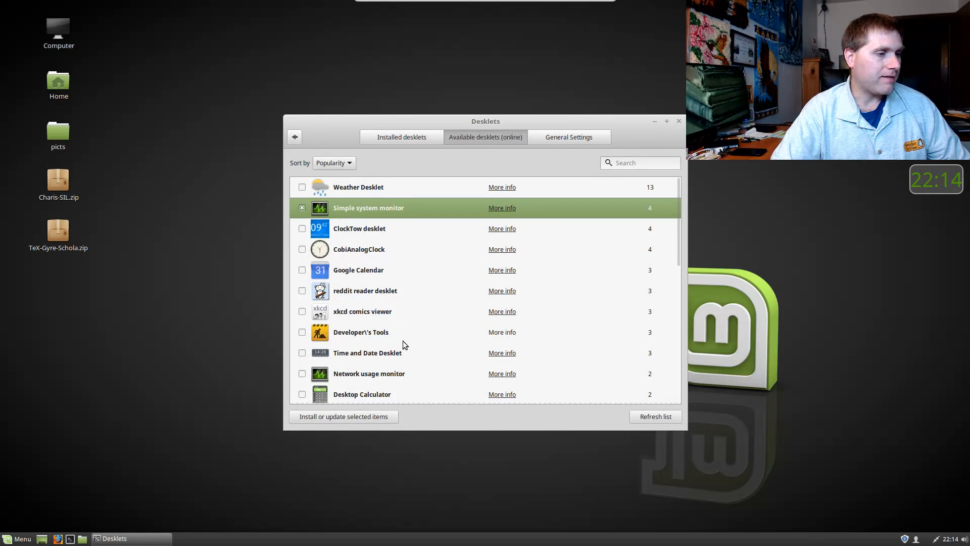
{"action": "left_click", "coordinate": [302, 352]}
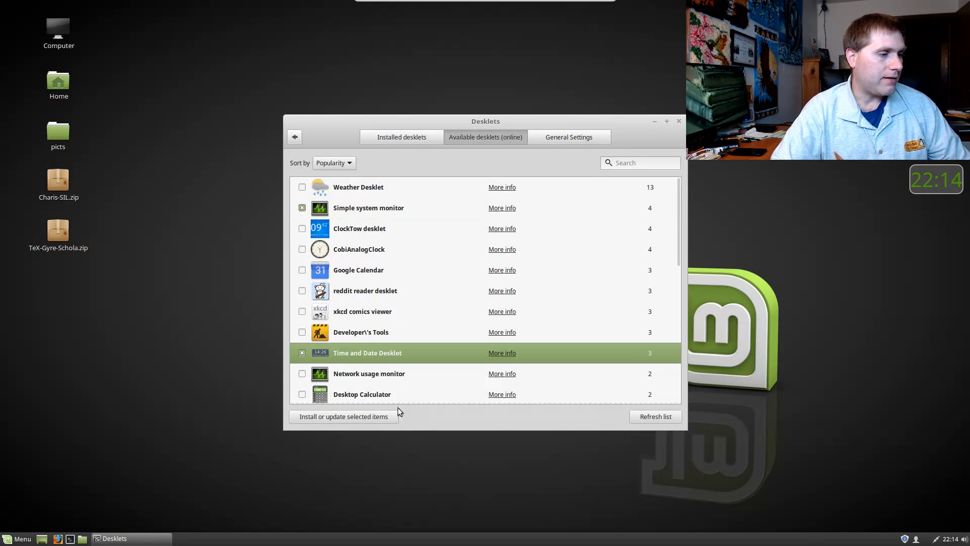
{"action": "left_click", "coordinate": [334, 419]}
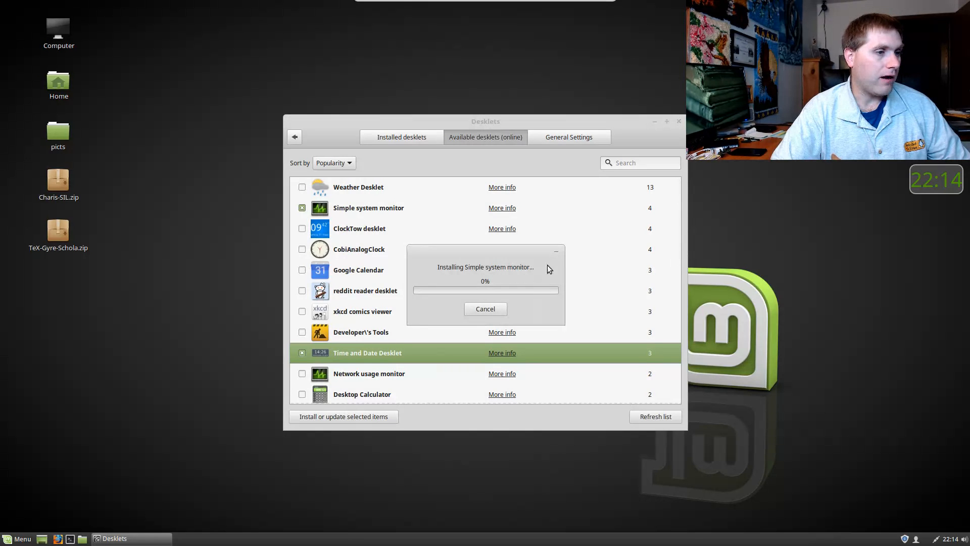
Add the installed Simple system monitor desklet to the desktop and place it below the clock
{"action": "left_click", "coordinate": [420, 139]}
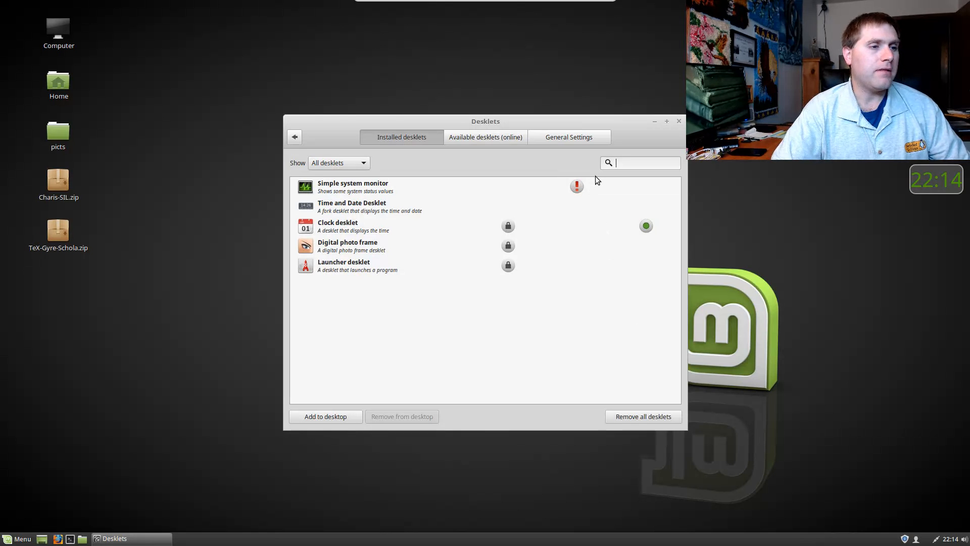
{"action": "mouse_move", "coordinate": [575, 193]}
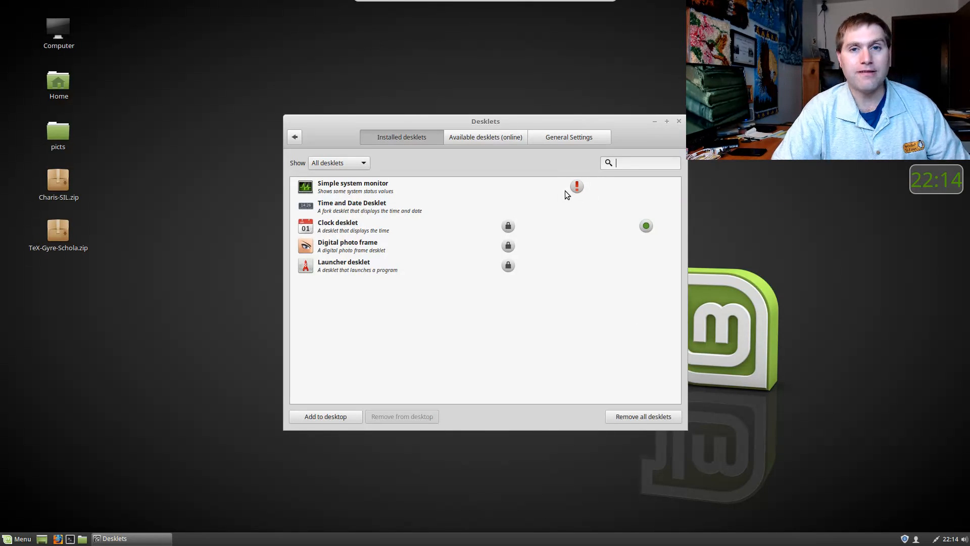
{"action": "left_click", "coordinate": [391, 184]}
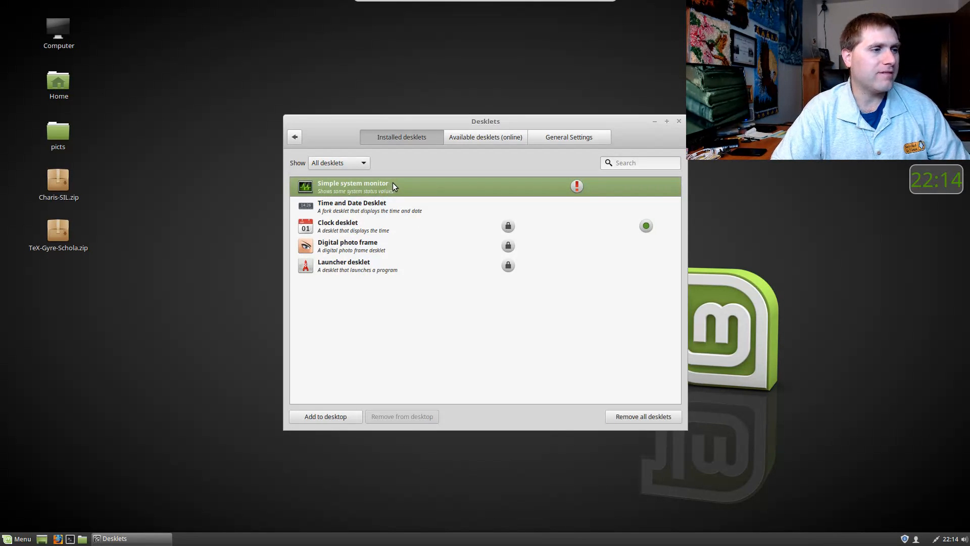
{"action": "left_click", "coordinate": [333, 415]}
{"action": "left_click_drag", "start_coordinate": [106, 75], "coordinate": [950, 247]}
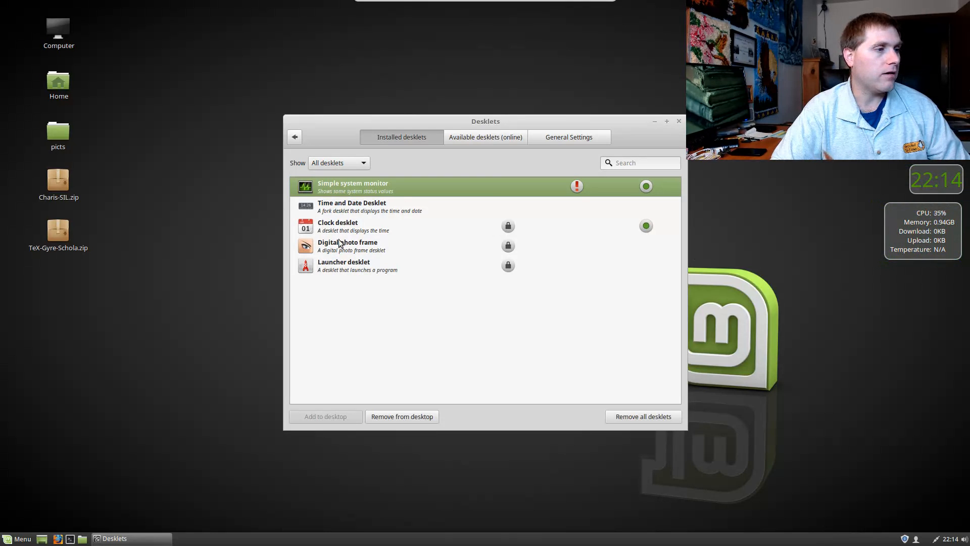
Add the Time and Date Desklet to the desktop and place it below the system monitor
{"action": "left_click", "coordinate": [334, 207]}
{"action": "left_click", "coordinate": [326, 417]}
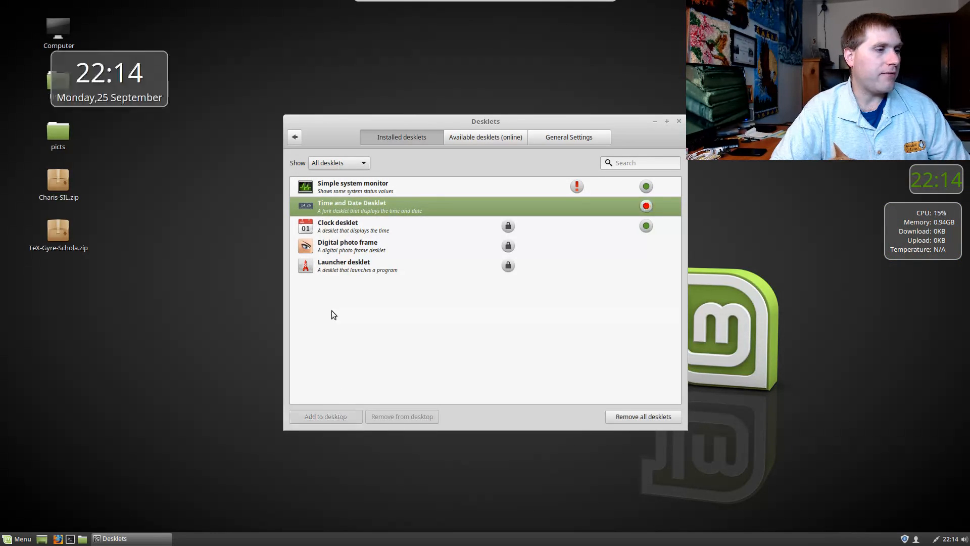
{"action": "left_click_drag", "start_coordinate": [158, 107], "coordinate": [905, 299]}
Open the Time and Date Desklet's configuration file, examine its date and time format settings, and close it
{"action": "right_click", "coordinate": [905, 298]}
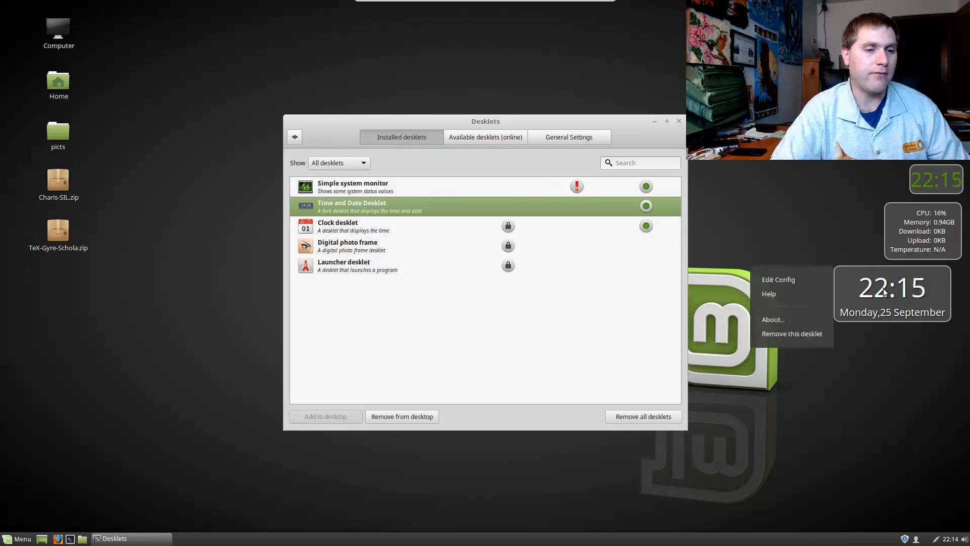
{"action": "left_click", "coordinate": [770, 282]}
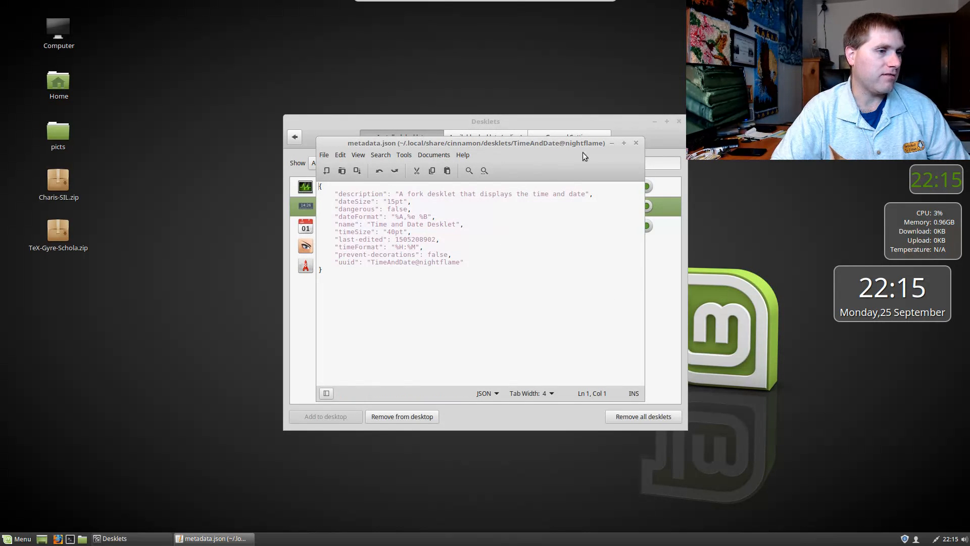
{"action": "left_click", "coordinate": [636, 144]}
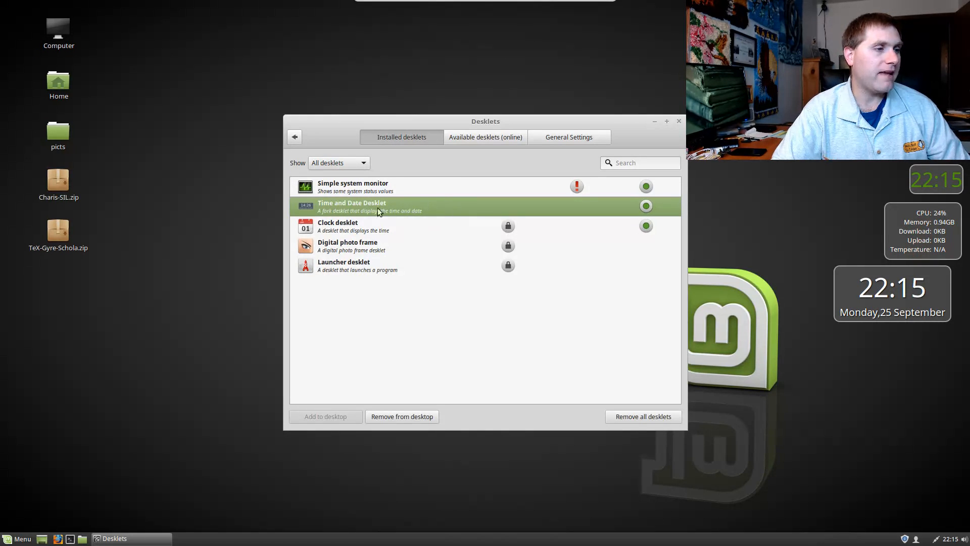
Remove the Time and Date and Simple system monitor desklets from the desktop and close the desklet manager
{"action": "left_click", "coordinate": [411, 419]}
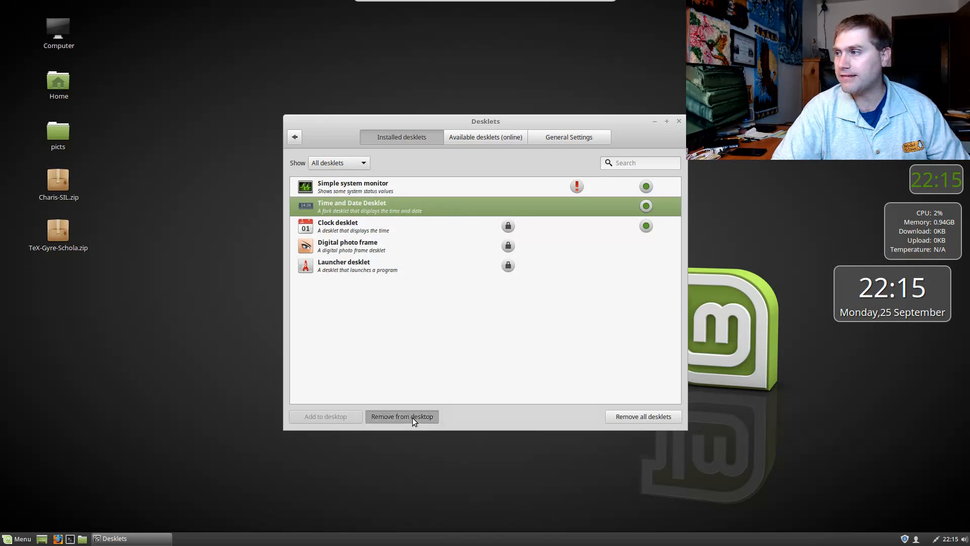
{"action": "right_click", "coordinate": [903, 233]}
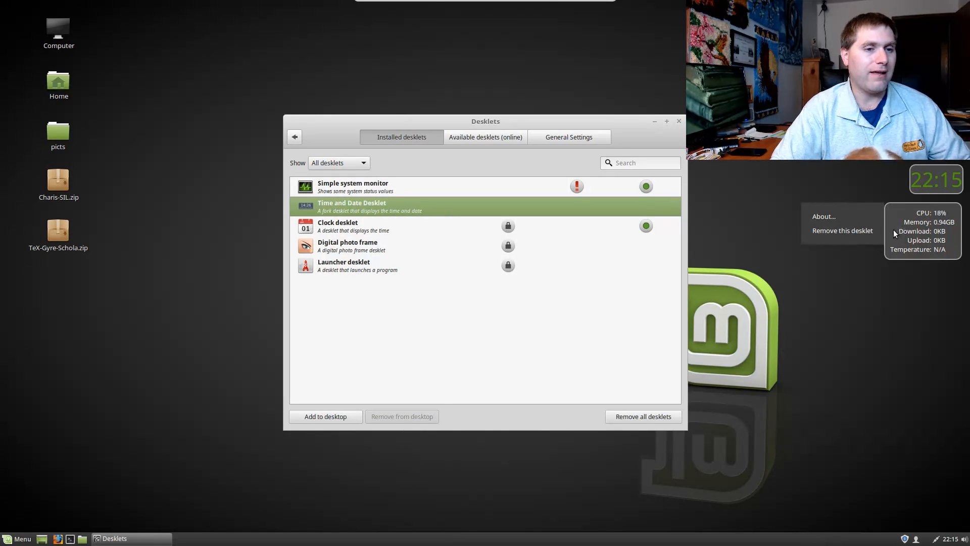
{"action": "left_click", "coordinate": [828, 231]}
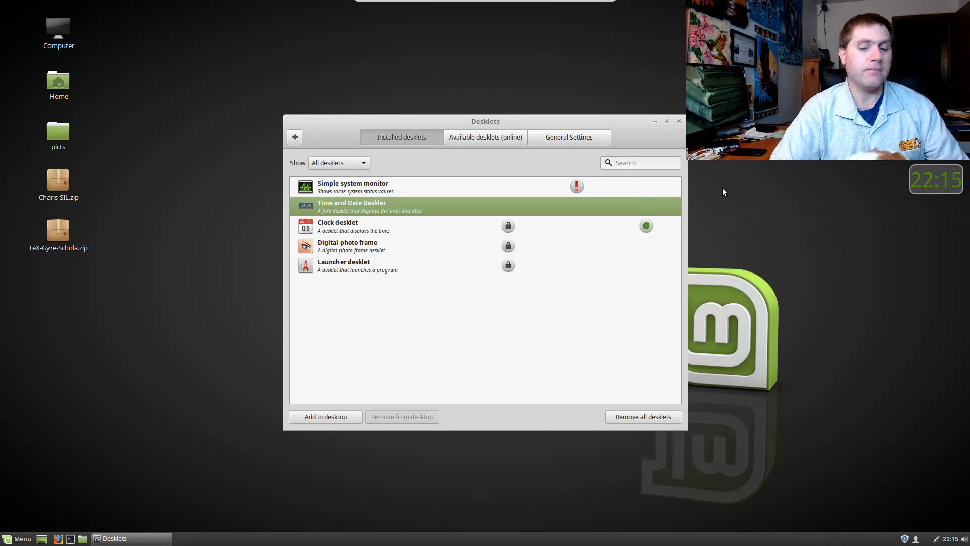
{"action": "left_click", "coordinate": [679, 122]}
Try the 1920x1080 Linux Mint image as desktop background and switch to the 2000x1150 Linux Mint image
{"action": "right_click", "coordinate": [417, 282]}
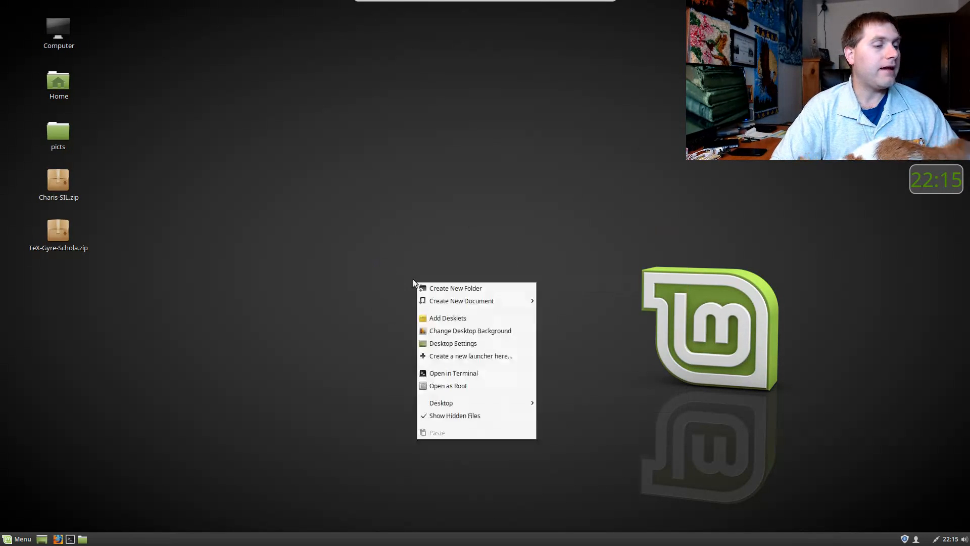
{"action": "left_click", "coordinate": [473, 331]}
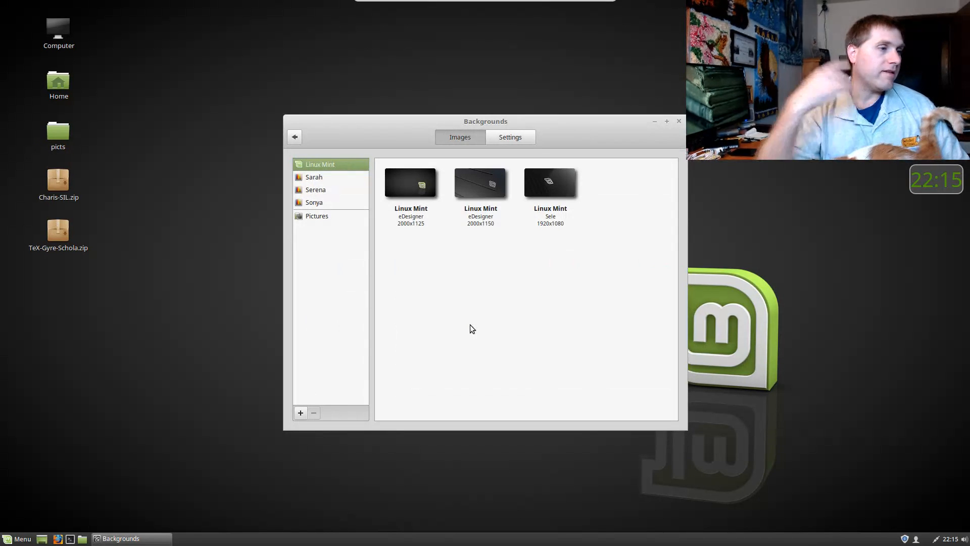
{"action": "left_click", "coordinate": [550, 181]}
{"action": "left_click_drag", "start_coordinate": [538, 122], "coordinate": [332, 111]}
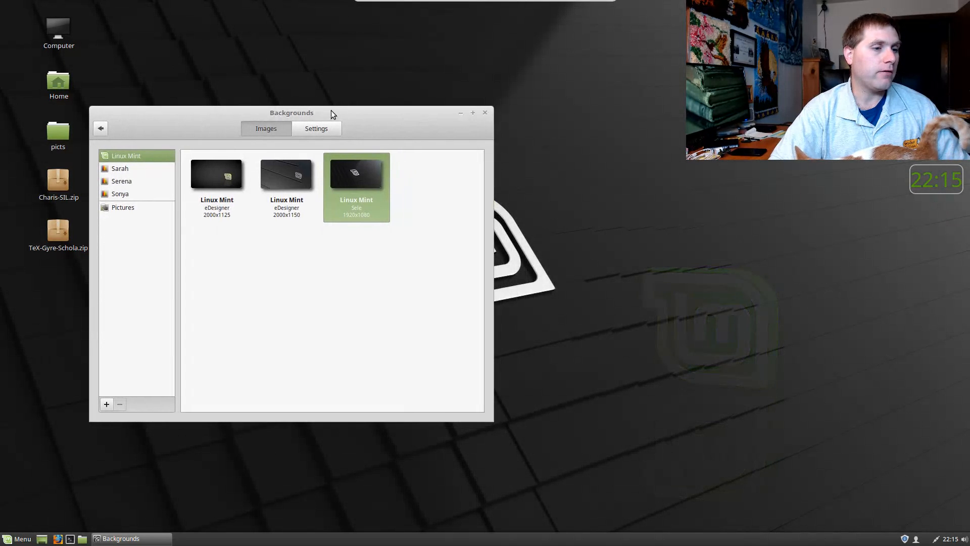
{"action": "left_click", "coordinate": [280, 180]}
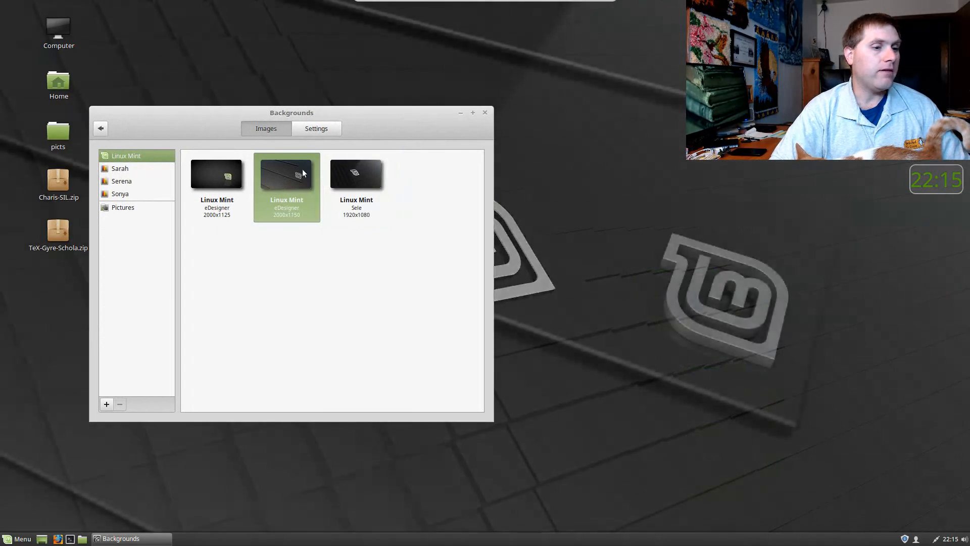
Try the 2000x1125 Linux Mint image and the Full Moon image from the Sarah collection as desktop background
{"action": "left_click", "coordinate": [247, 169]}
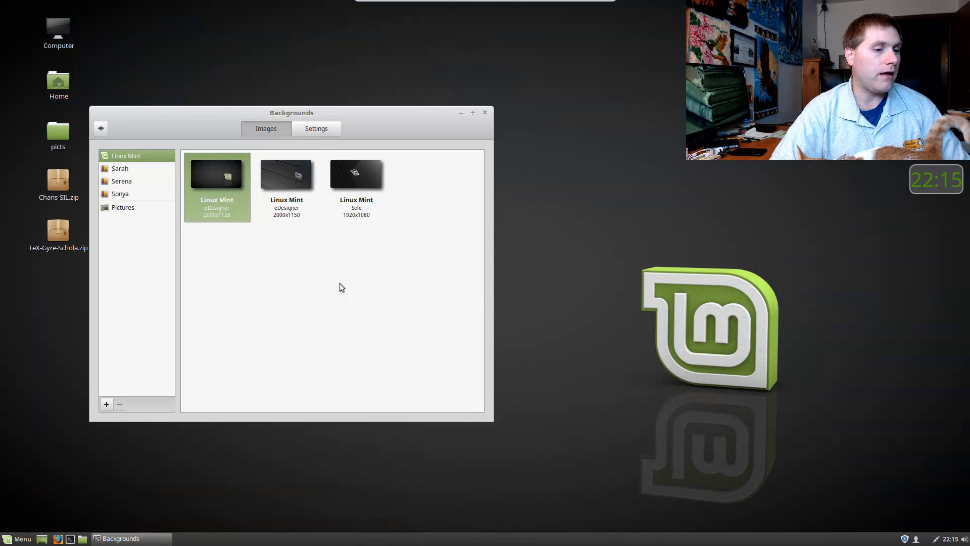
{"action": "left_click", "coordinate": [121, 169]}
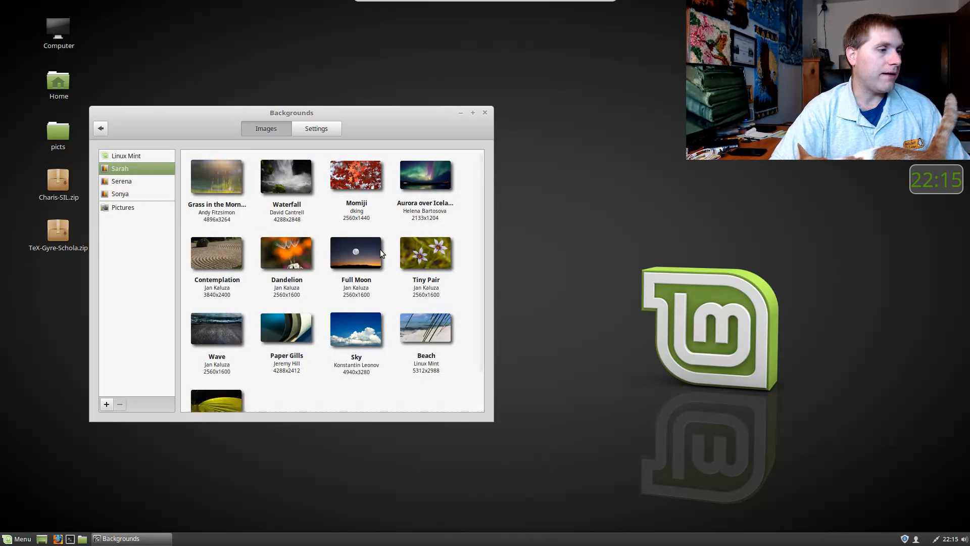
{"action": "left_click", "coordinate": [379, 249]}
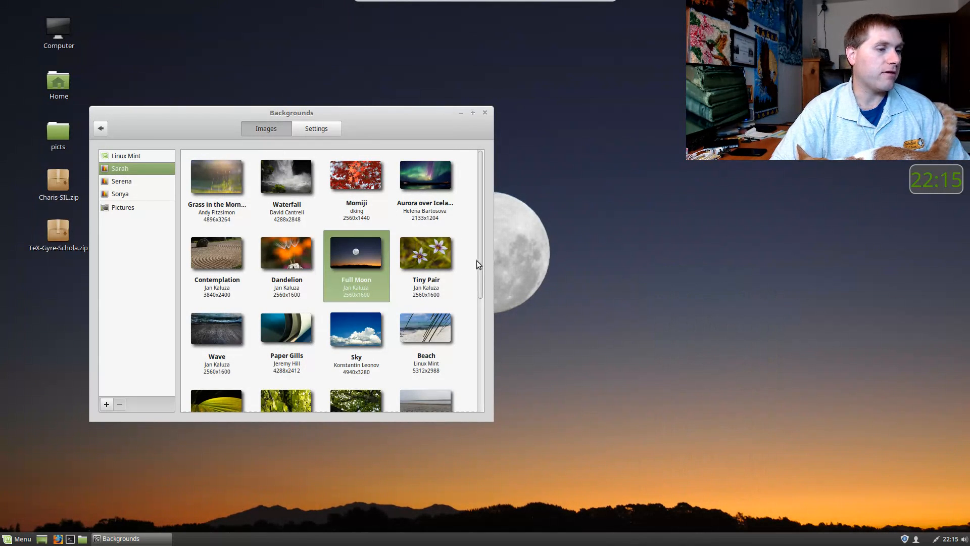
{"action": "left_click_drag", "start_coordinate": [480, 290], "coordinate": [483, 218]}
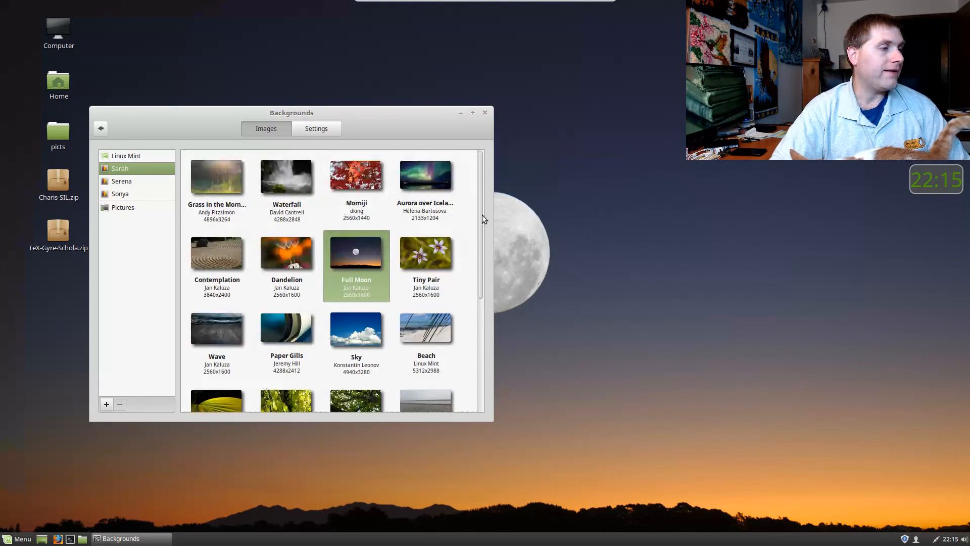
Try the Iceland image from the Serena collection as desktop background and browse the images in the Sonya collection
{"action": "left_click", "coordinate": [126, 181]}
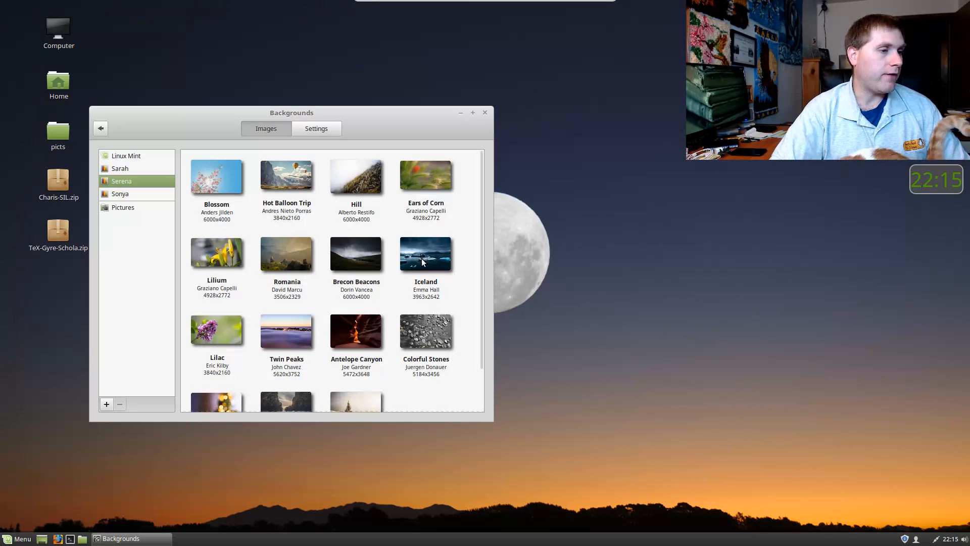
{"action": "left_click", "coordinate": [403, 275]}
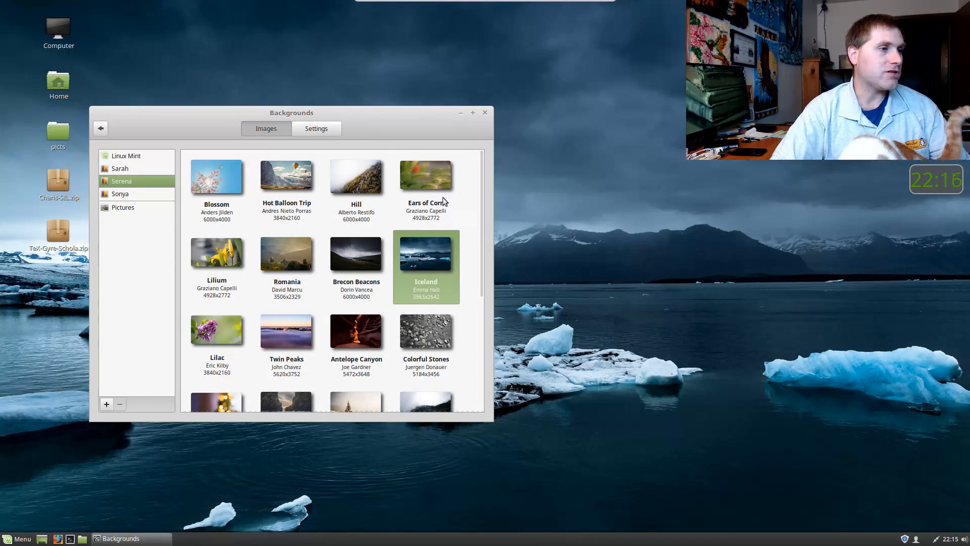
{"action": "left_click_drag", "start_coordinate": [380, 121], "coordinate": [592, 178]}
{"action": "left_click_drag", "start_coordinate": [506, 132], "coordinate": [478, 133]}
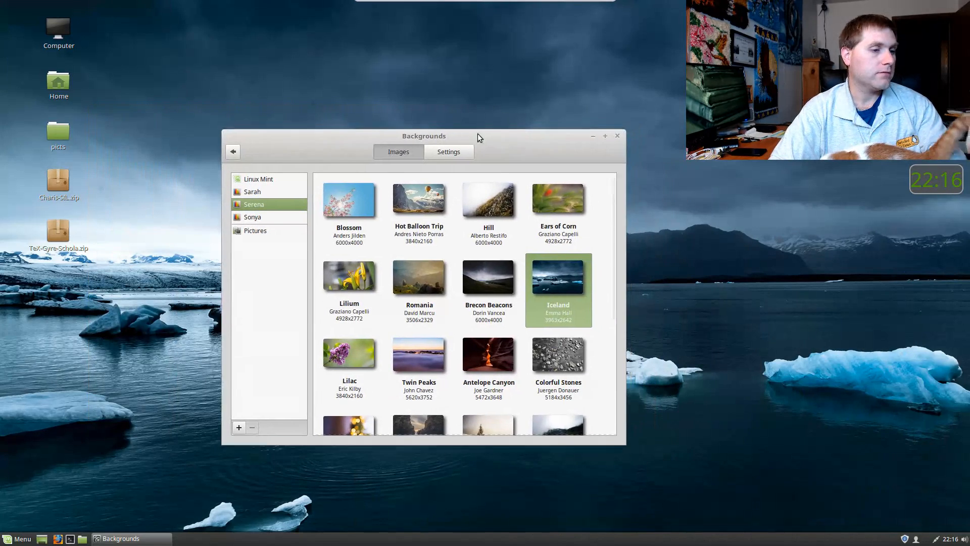
{"action": "left_click", "coordinate": [259, 220]}
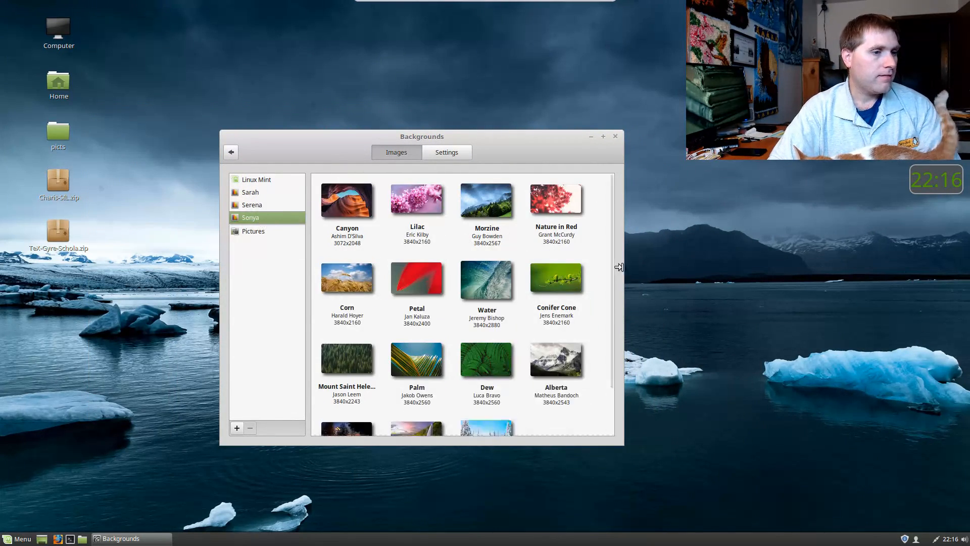
{"action": "scroll", "coordinate": [612, 281], "scroll_direction": "down", "scroll_amount": 5}
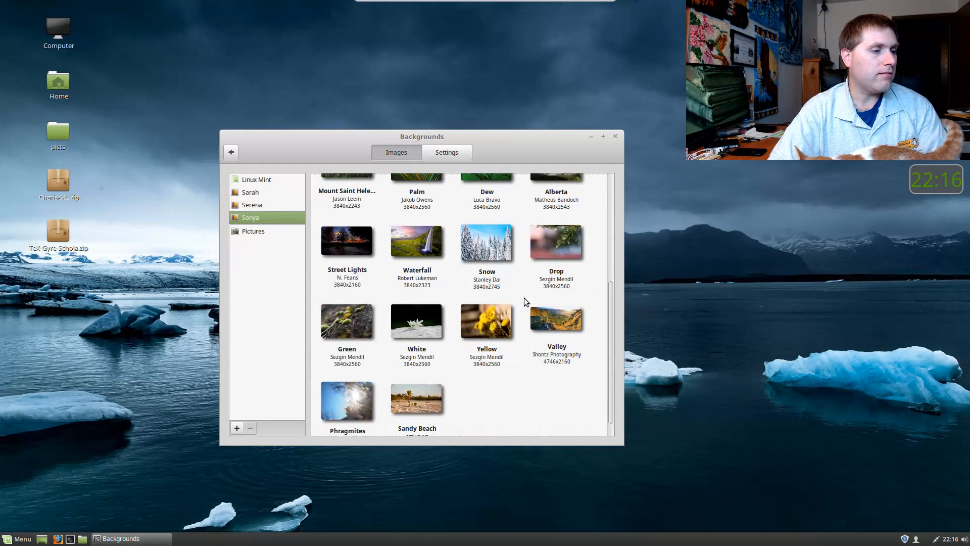
Replace the Pictures folder in the background image sources with the picts folder from the Desktop
{"action": "left_click", "coordinate": [261, 231]}
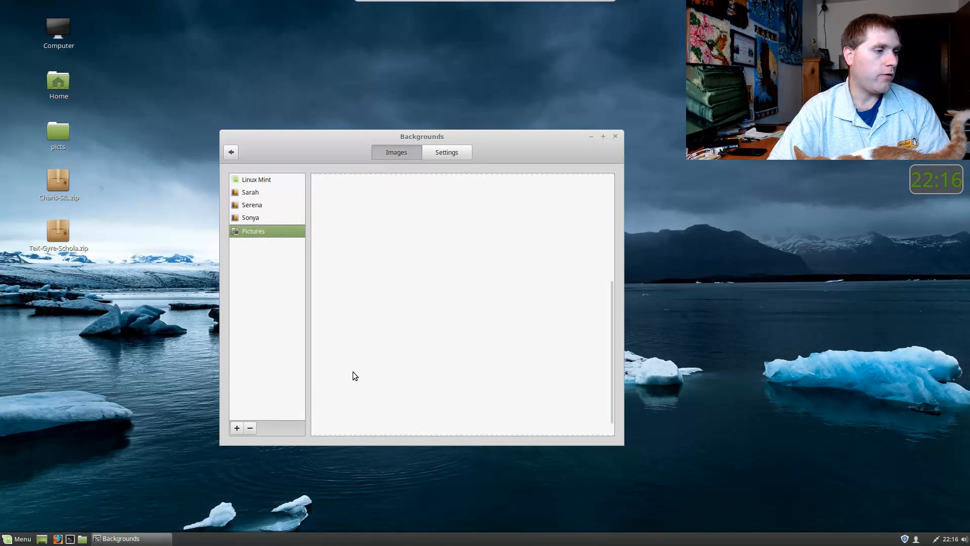
{"action": "left_click", "coordinate": [250, 427]}
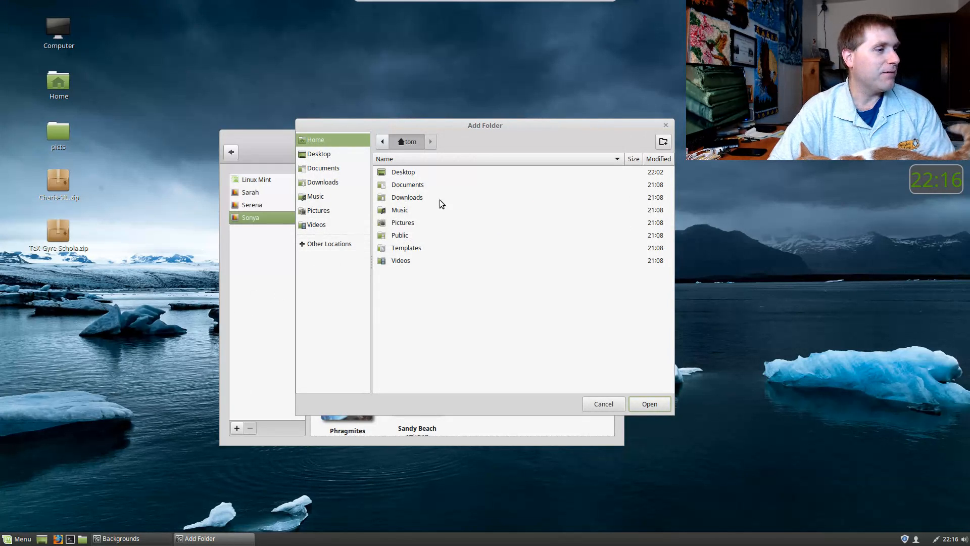
{"action": "left_click", "coordinate": [404, 173]}
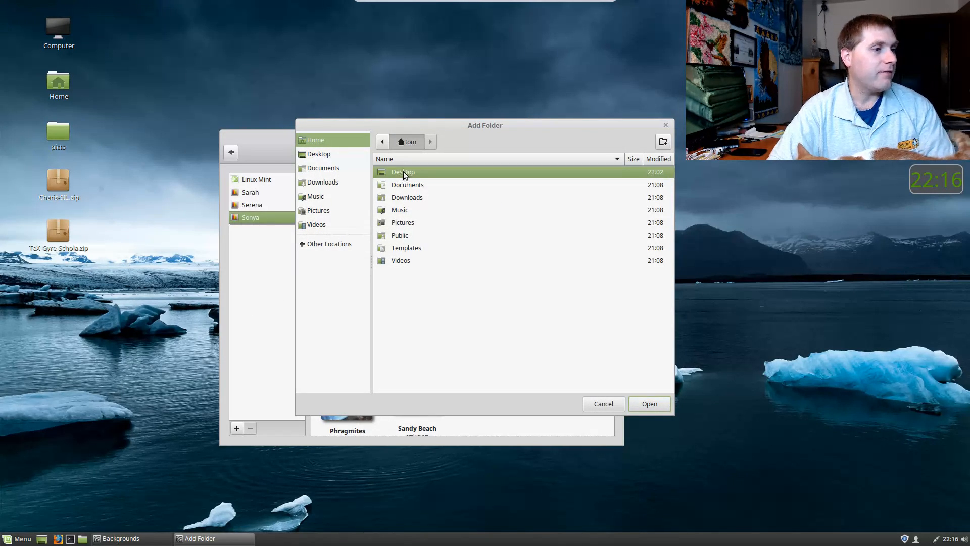
{"action": "double_click", "coordinate": [392, 174]}
{"action": "left_click", "coordinate": [395, 174]}
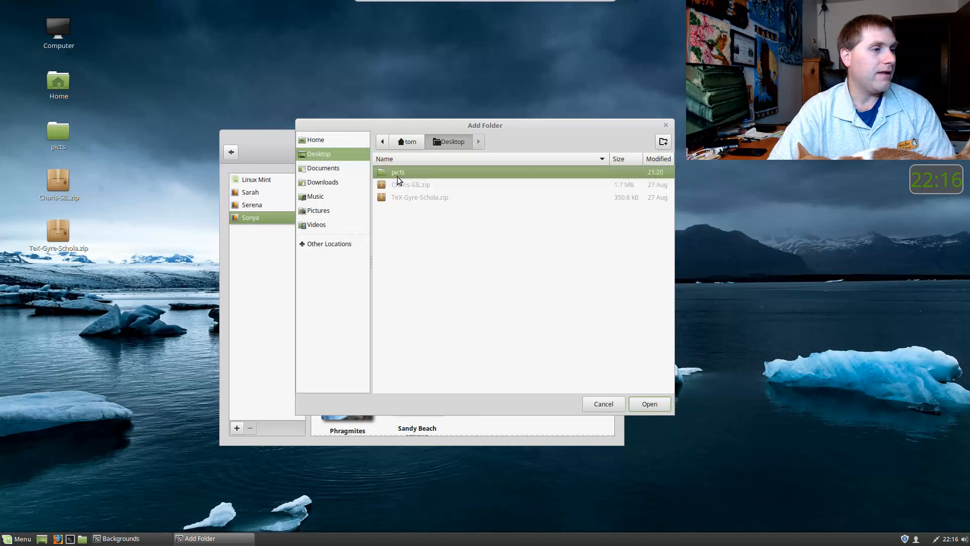
{"action": "left_click", "coordinate": [651, 403]}
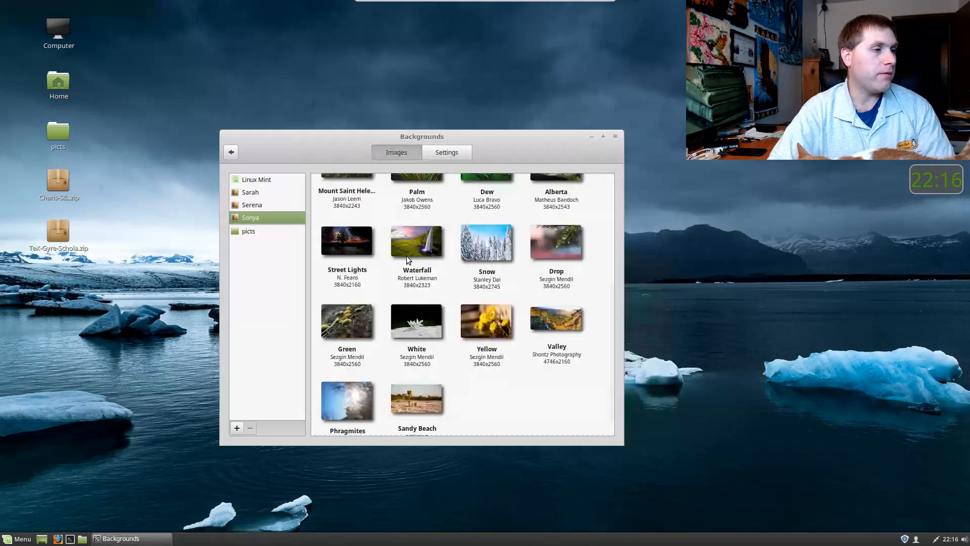
Try the photos in the picts folder, set the first one (20160615_202808) as desktop background and close the Backgrounds window
{"action": "left_click", "coordinate": [363, 205]}
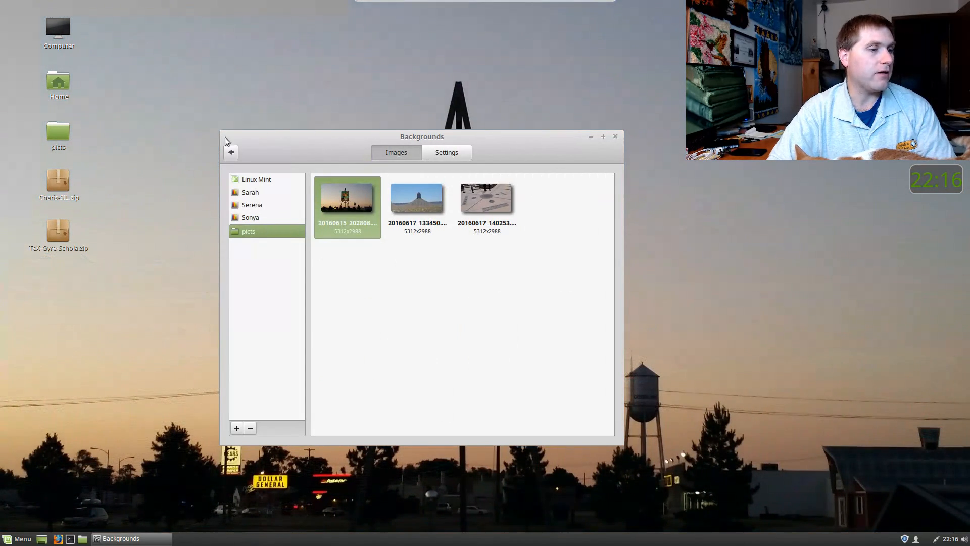
{"action": "left_click_drag", "start_coordinate": [397, 136], "coordinate": [290, 119]}
{"action": "left_click", "coordinate": [326, 179]}
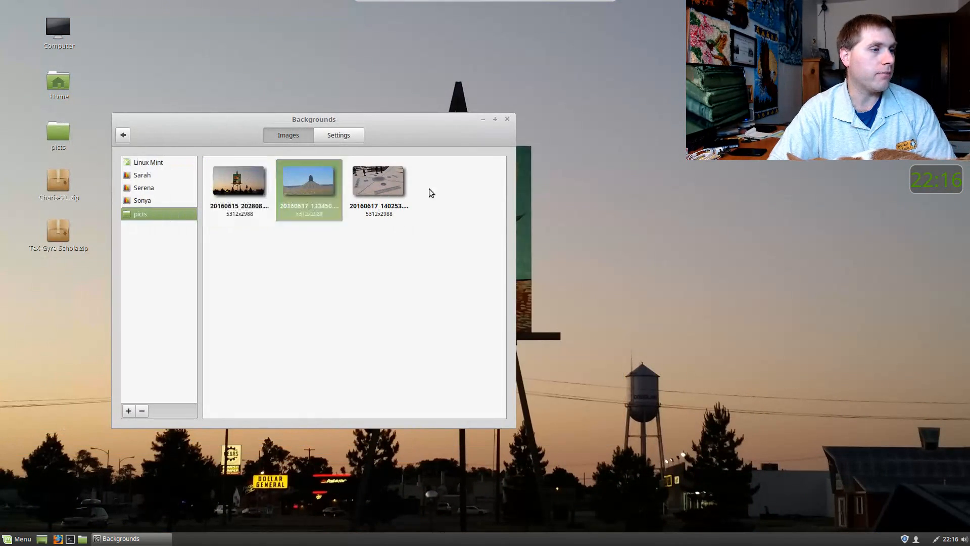
{"action": "left_click", "coordinate": [393, 194]}
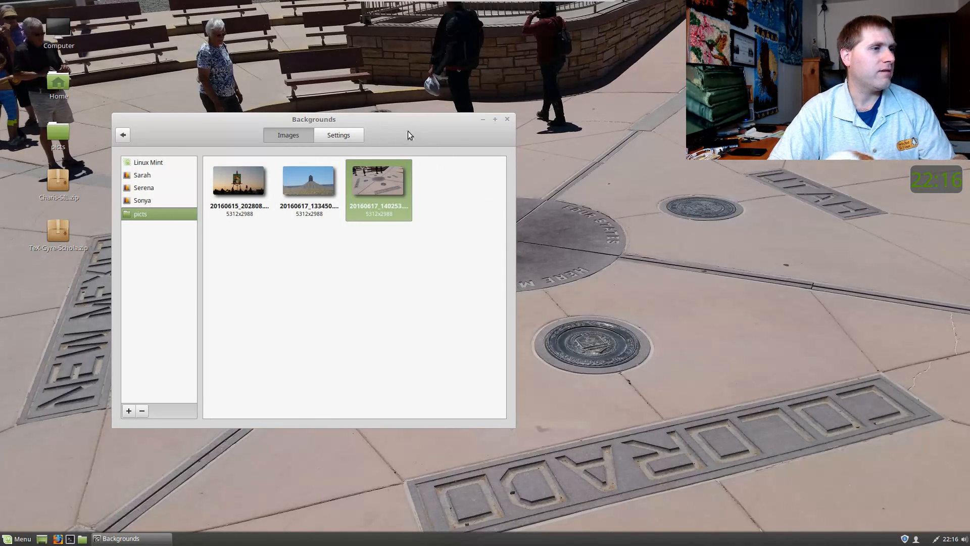
{"action": "left_click", "coordinate": [243, 187]}
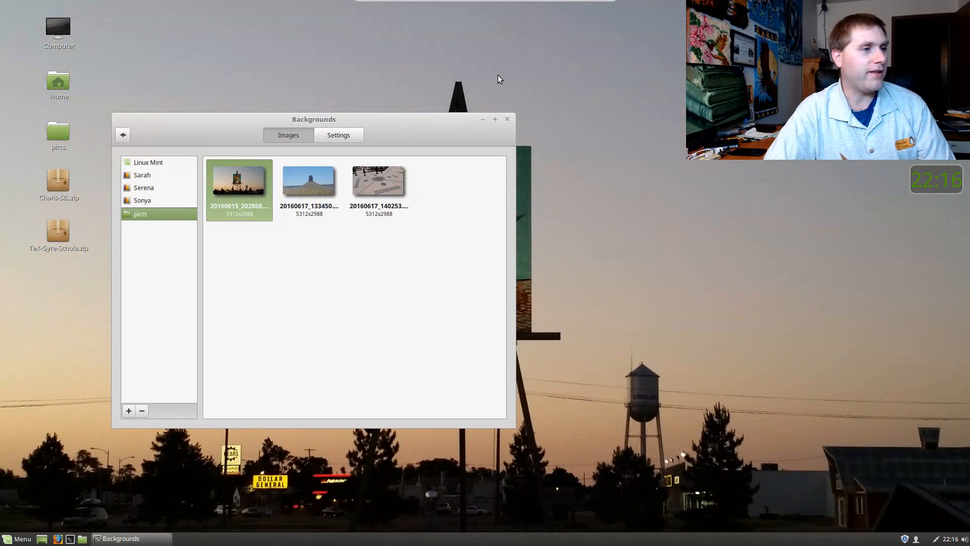
{"action": "left_click_drag", "start_coordinate": [412, 118], "coordinate": [394, 162]}
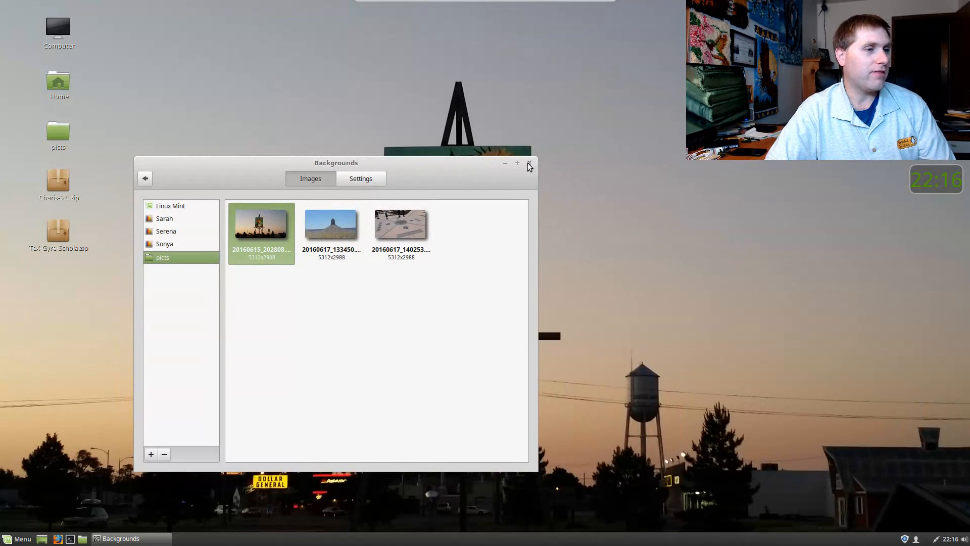
{"action": "left_click", "coordinate": [529, 164]}
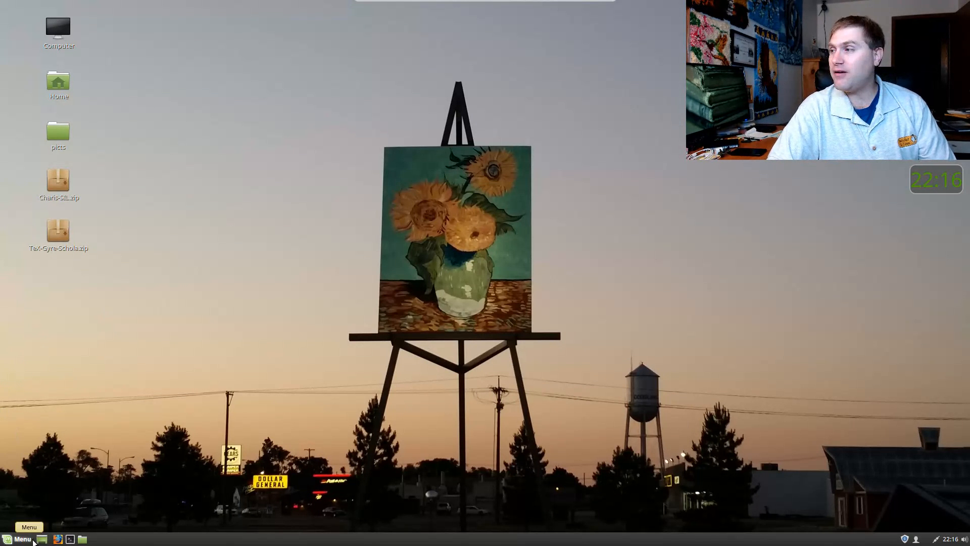
Open the desktop settings and switch the Computer desktop icon off and back on
{"action": "right_click", "coordinate": [500, 231]}
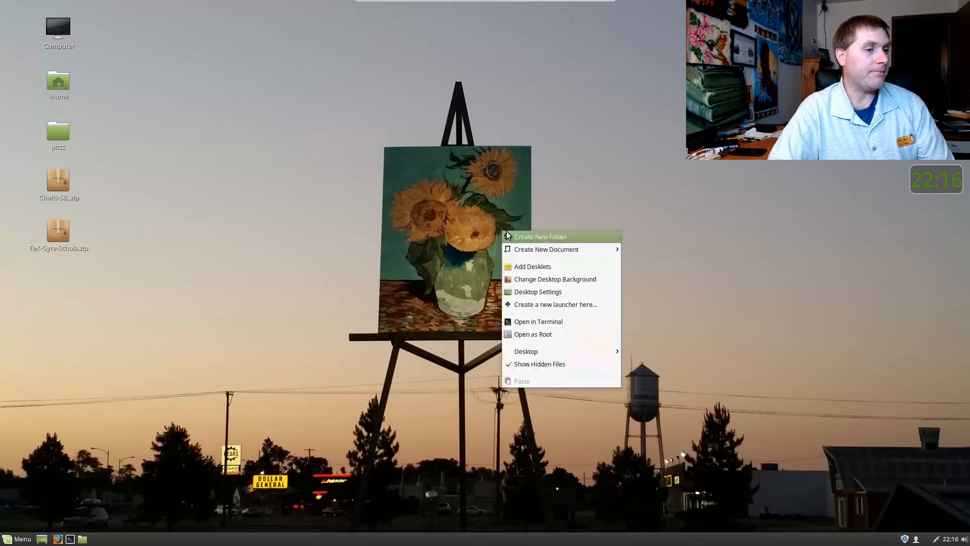
{"action": "left_click", "coordinate": [555, 293]}
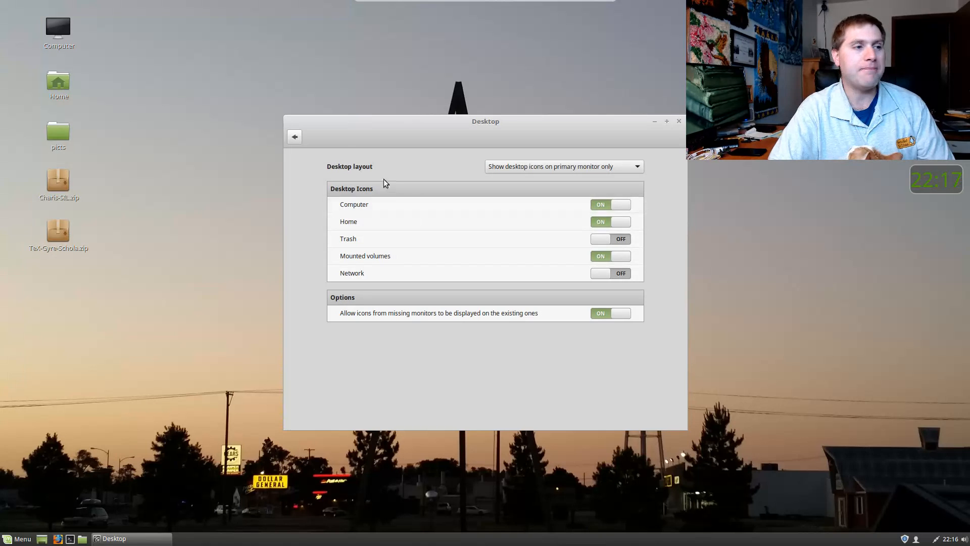
{"action": "left_click", "coordinate": [294, 137]}
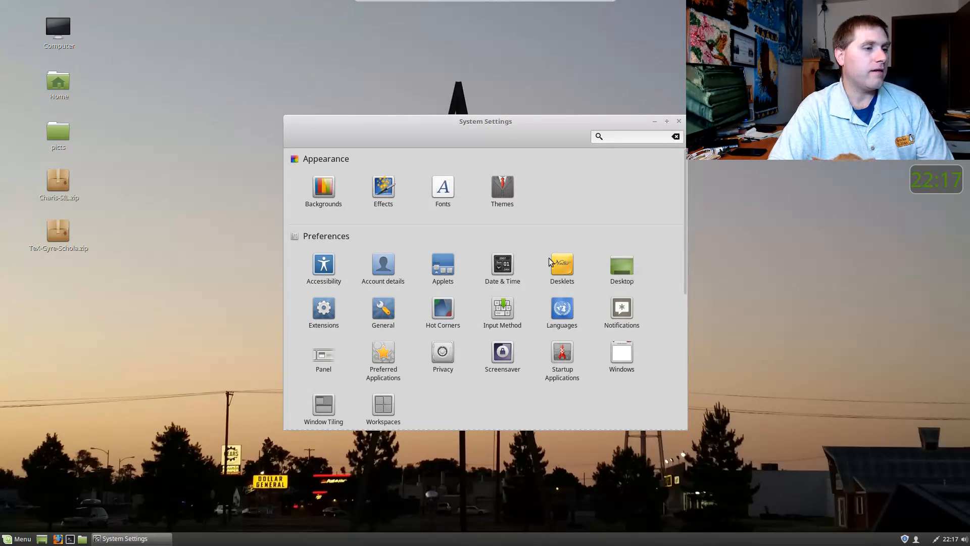
{"action": "left_click", "coordinate": [624, 278]}
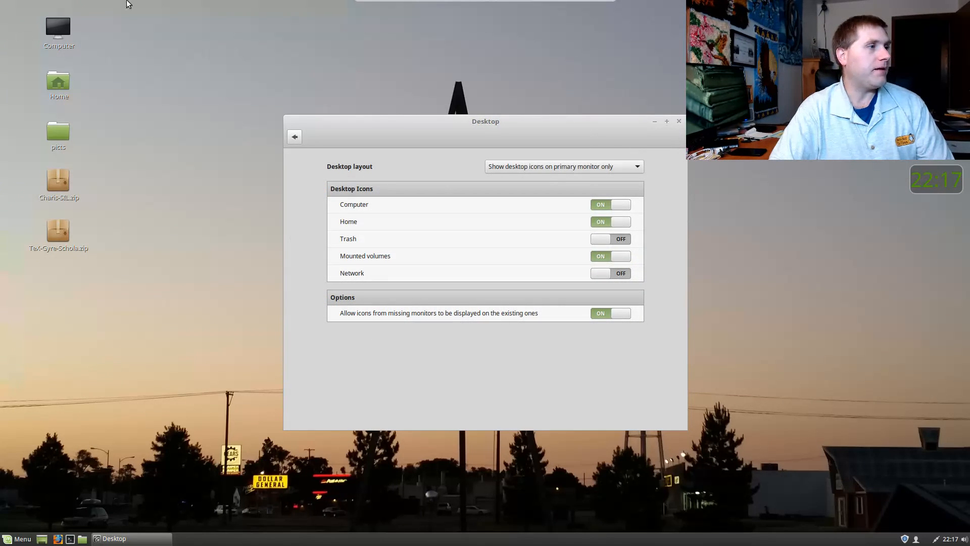
{"action": "left_click", "coordinate": [621, 208]}
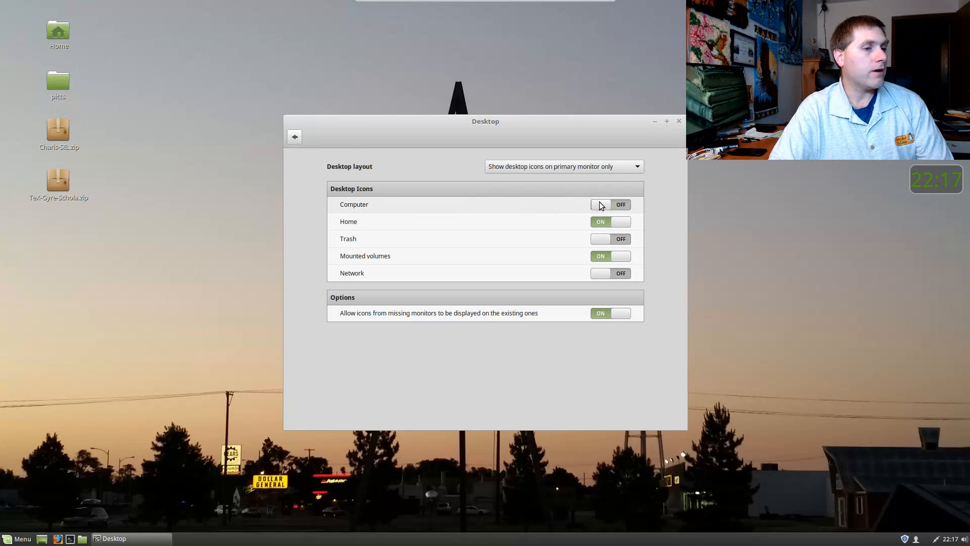
{"action": "left_click", "coordinate": [604, 207]}
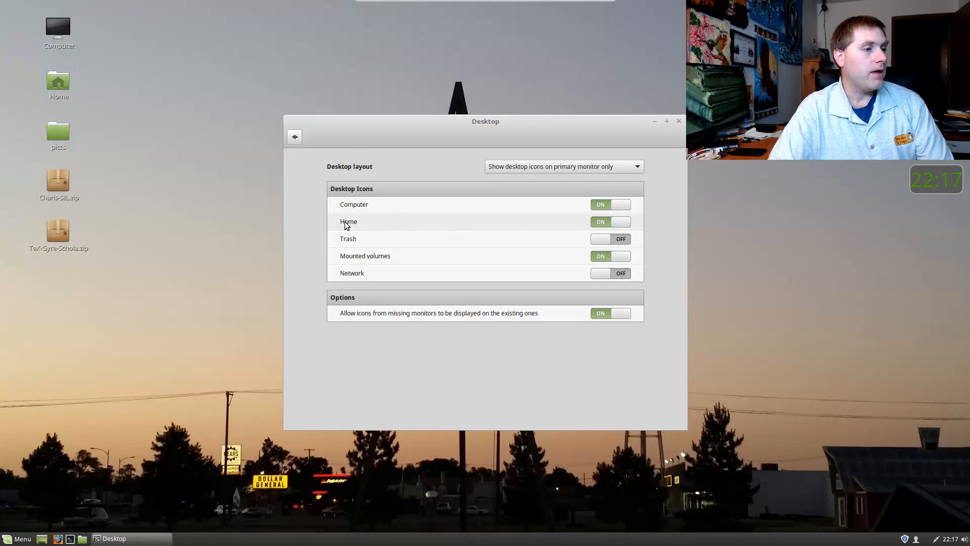
Enable the Trash and Network desktop icons and close the desktop settings
{"action": "left_click", "coordinate": [605, 241]}
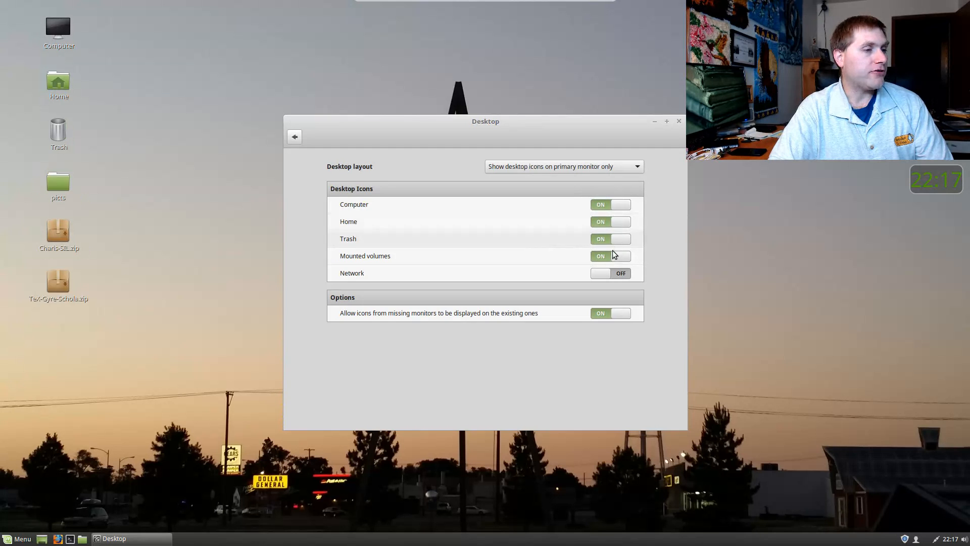
{"action": "left_click", "coordinate": [610, 274]}
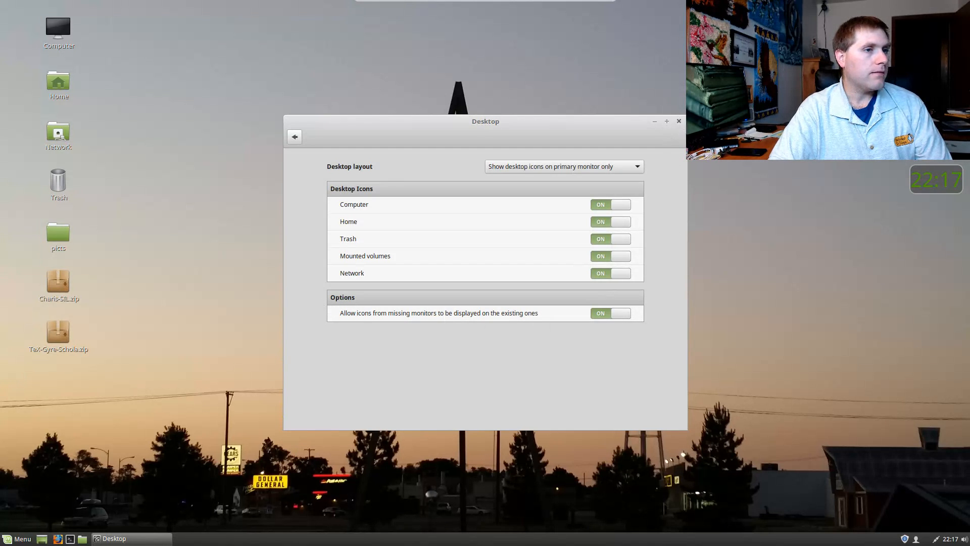
{"action": "left_click", "coordinate": [680, 122]}
Turn off Auto-arrange for the desktop icons
{"action": "right_click", "coordinate": [524, 174]}
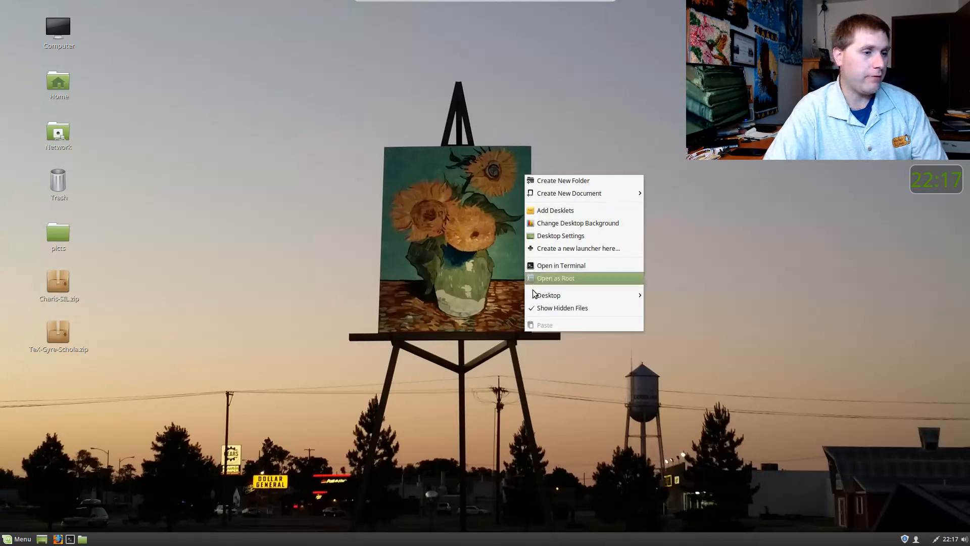
{"action": "mouse_move", "coordinate": [558, 299]}
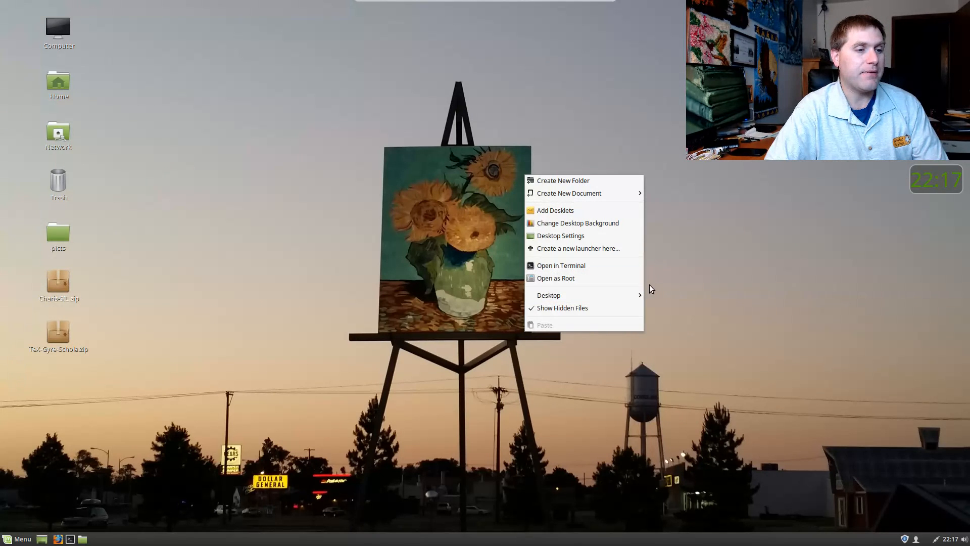
{"action": "mouse_move", "coordinate": [687, 299]}
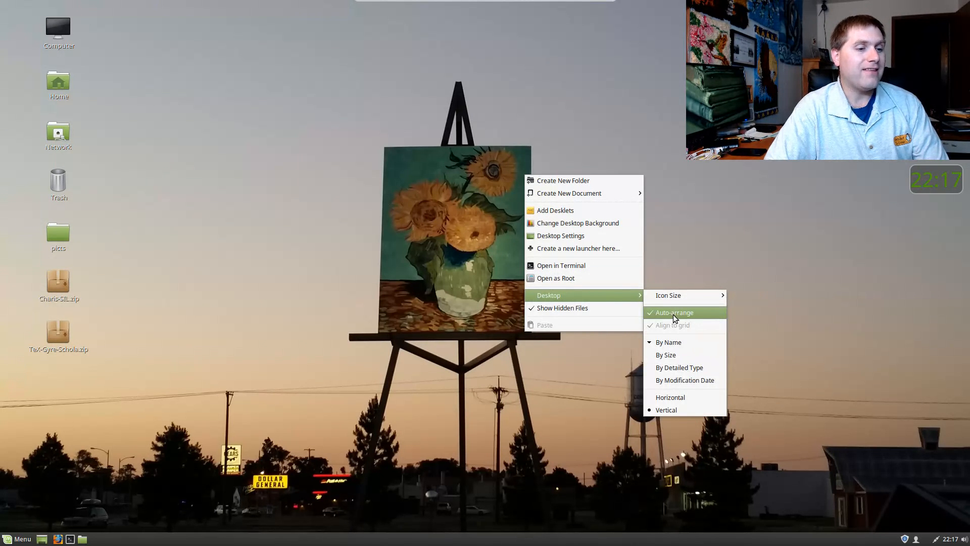
{"action": "left_click", "coordinate": [678, 313]}
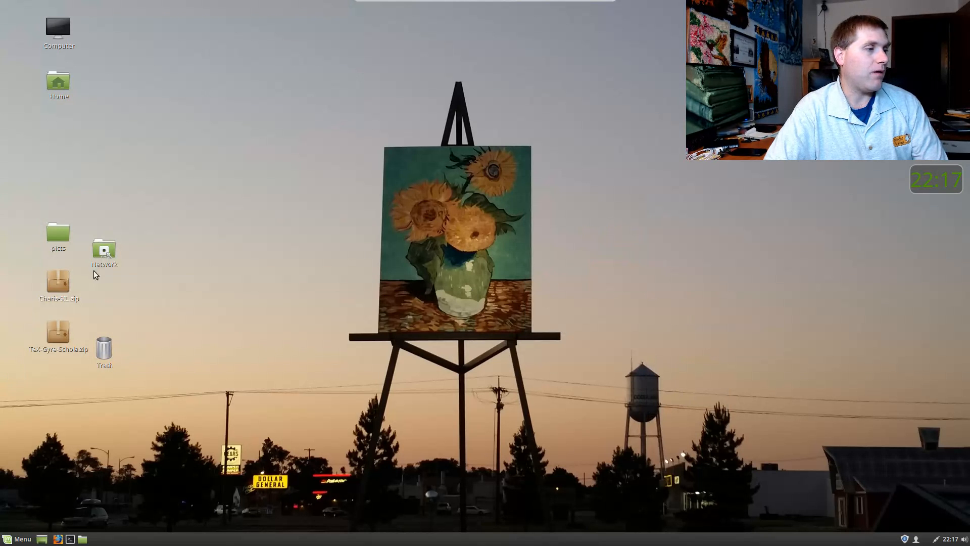
Try to move the Network icon into the free spot directly below the Home icon on the desktop
{"action": "left_click_drag", "start_coordinate": [104, 250], "coordinate": [54, 124]}
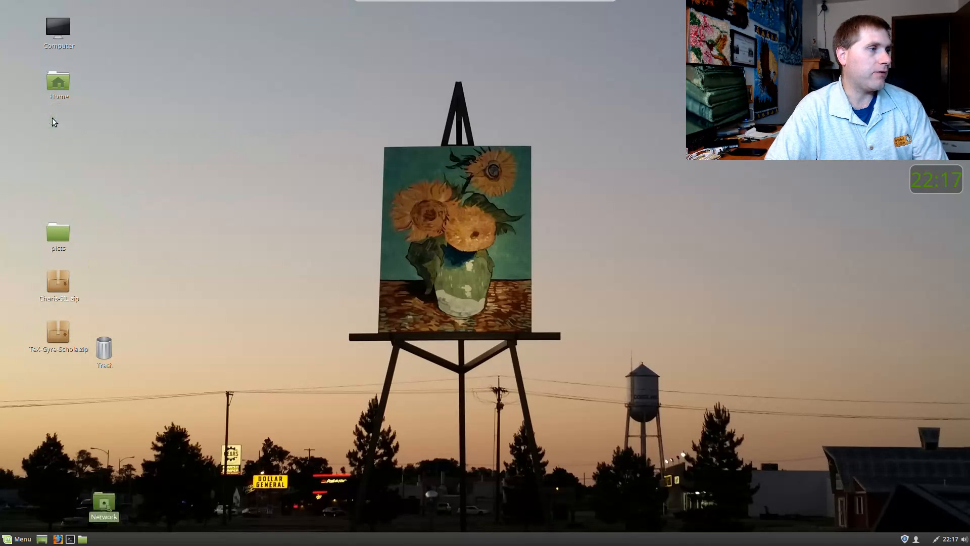
{"action": "left_click_drag", "start_coordinate": [95, 516], "coordinate": [60, 126]}
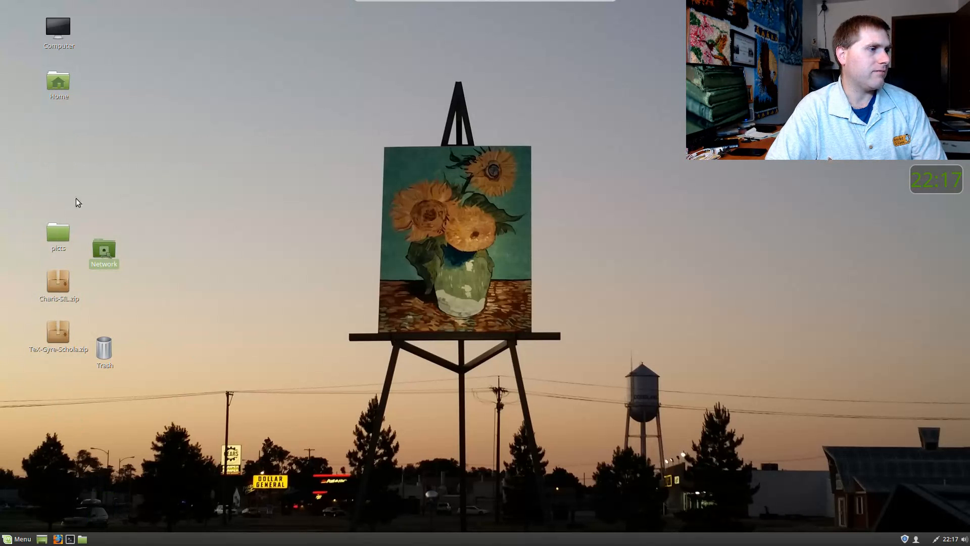
{"action": "left_click_drag", "start_coordinate": [73, 175], "coordinate": [53, 136]}
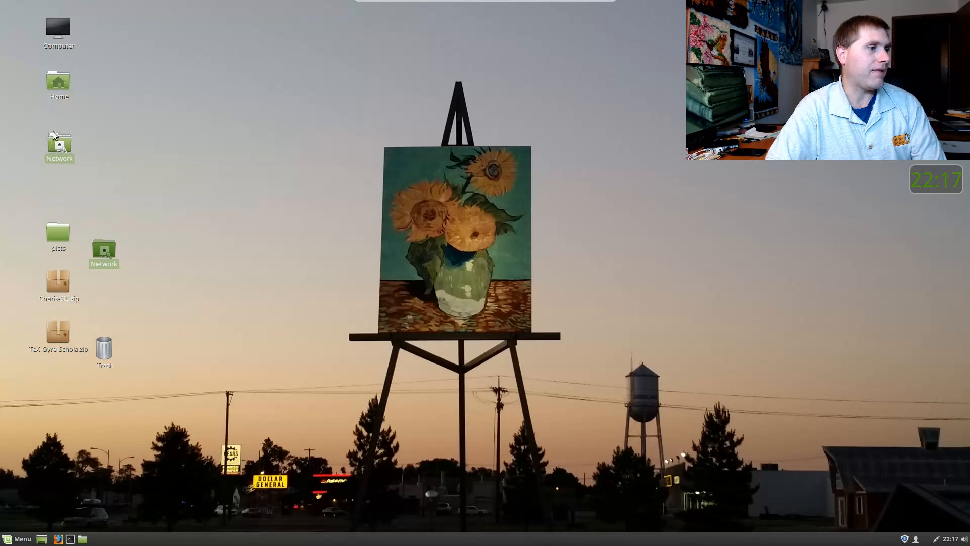
Examine the desktop icon options for icon size, grid alignment, sorting and horizontal or vertical layout
{"action": "right_click", "coordinate": [166, 228]}
{"action": "mouse_move", "coordinate": [230, 352]}
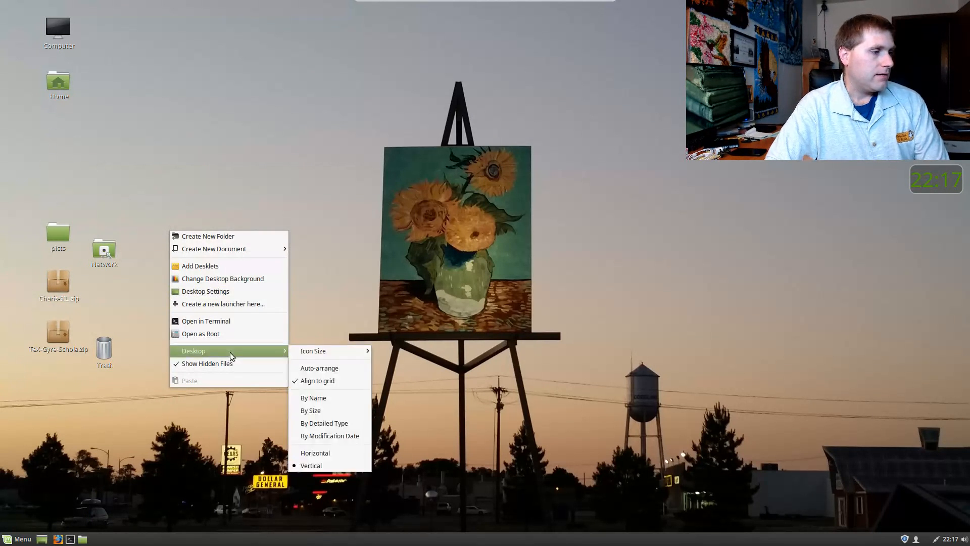
{"action": "left_click", "coordinate": [314, 349]}
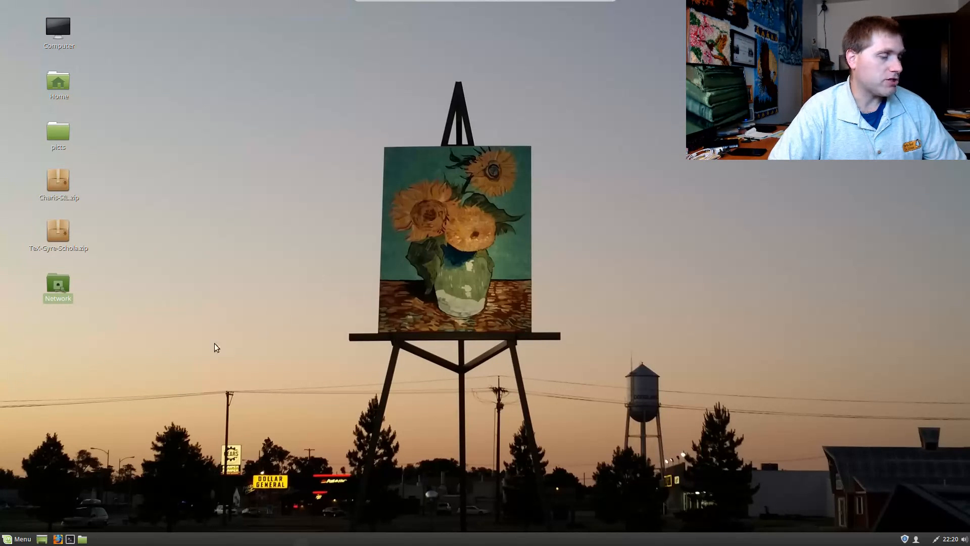
{"action": "right_click", "coordinate": [281, 243]}
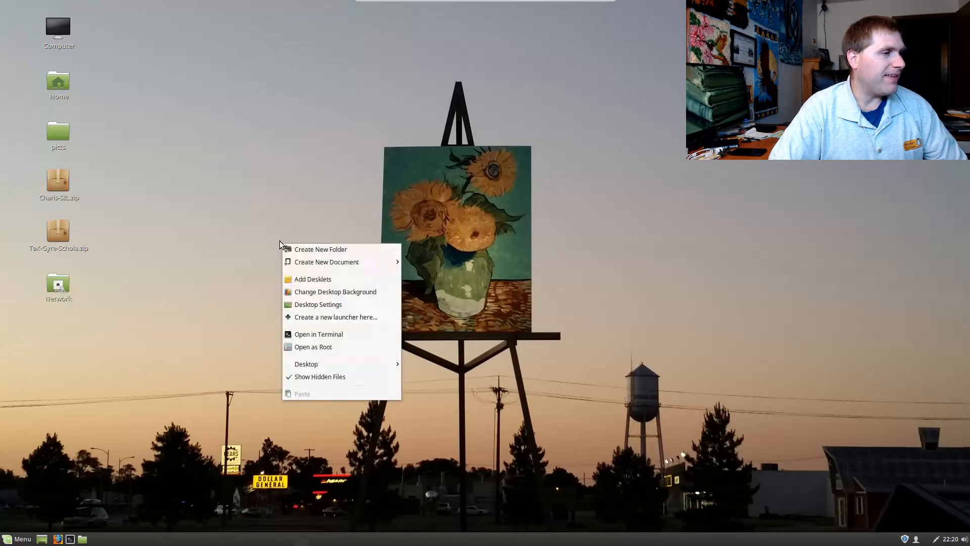
{"action": "mouse_move", "coordinate": [367, 365]}
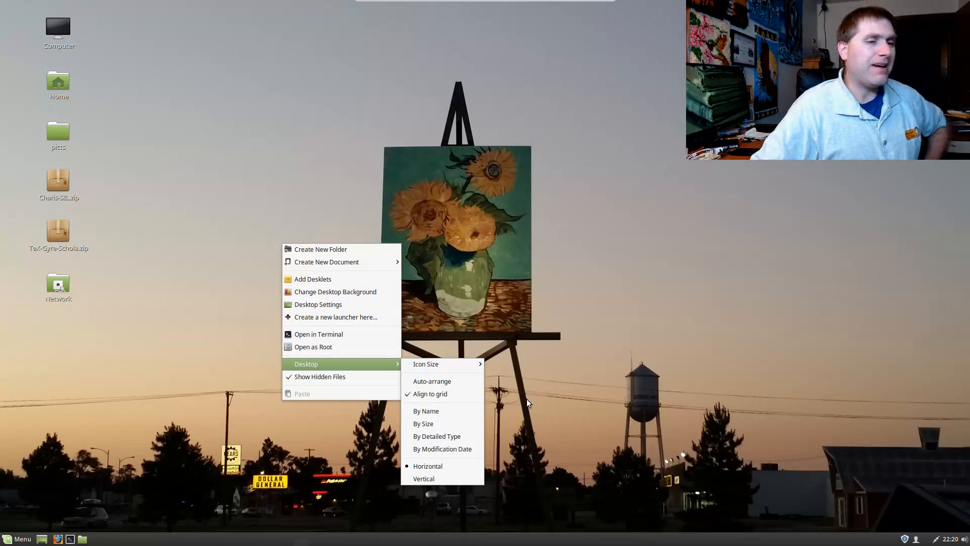
{"action": "left_click", "coordinate": [596, 450]}
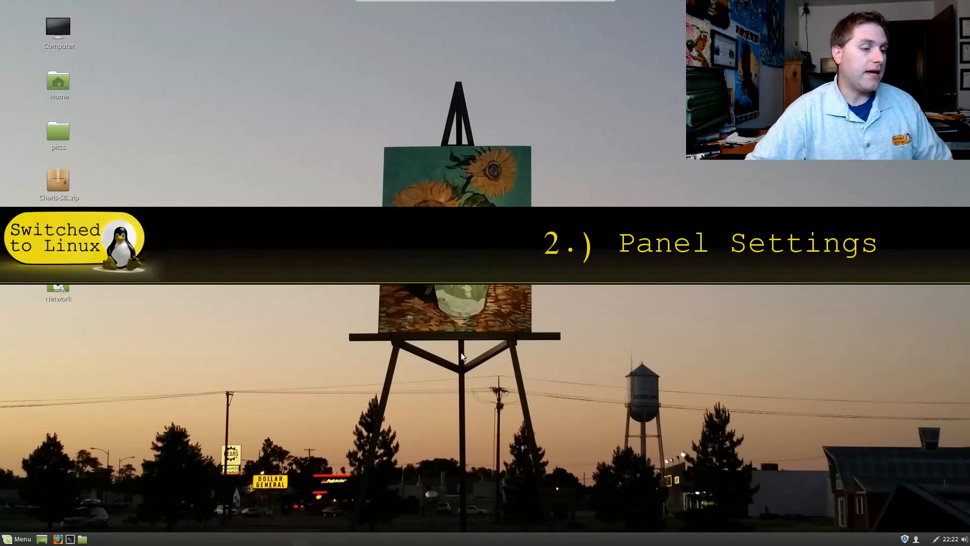
Turn on Panel edit mode for the desktop panel
{"action": "right_click", "coordinate": [444, 542]}
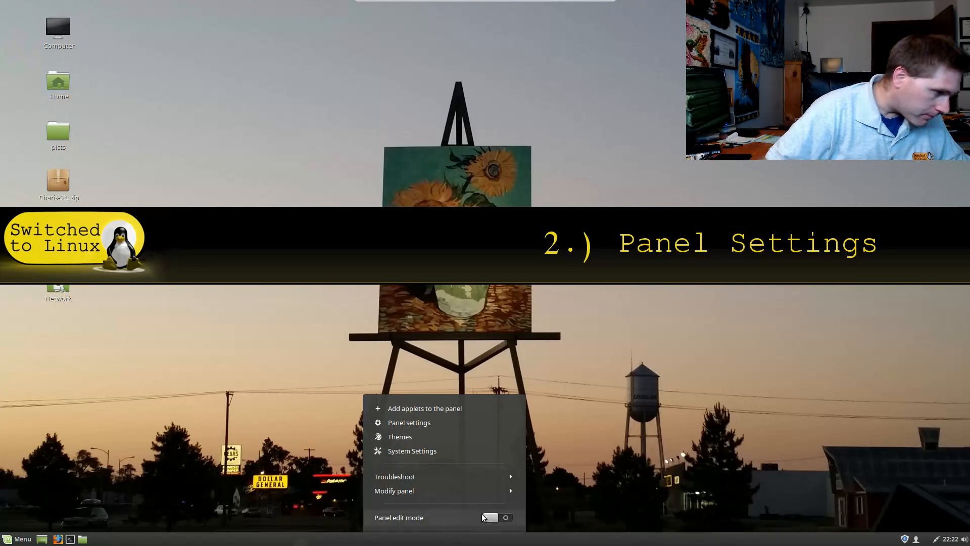
{"action": "left_click", "coordinate": [495, 518]}
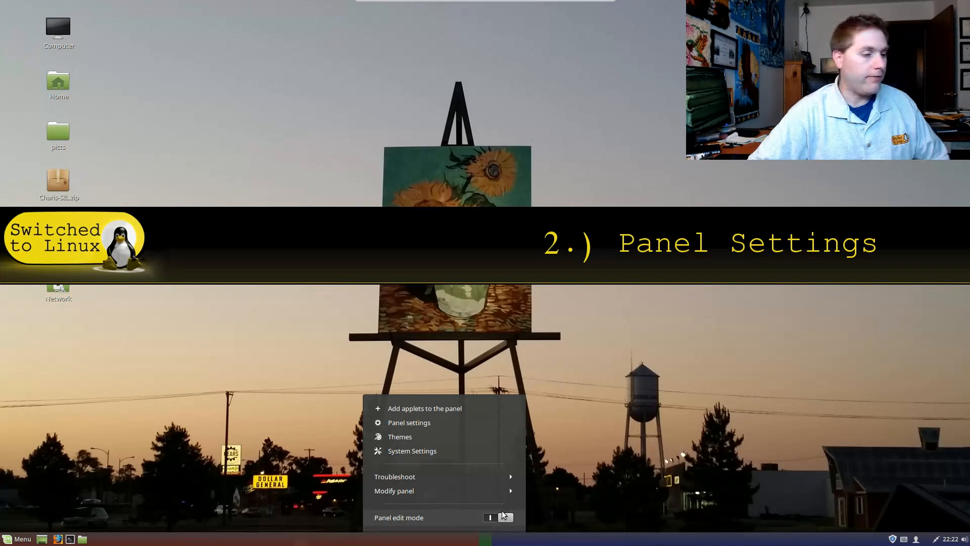
{"action": "left_click", "coordinate": [660, 452]}
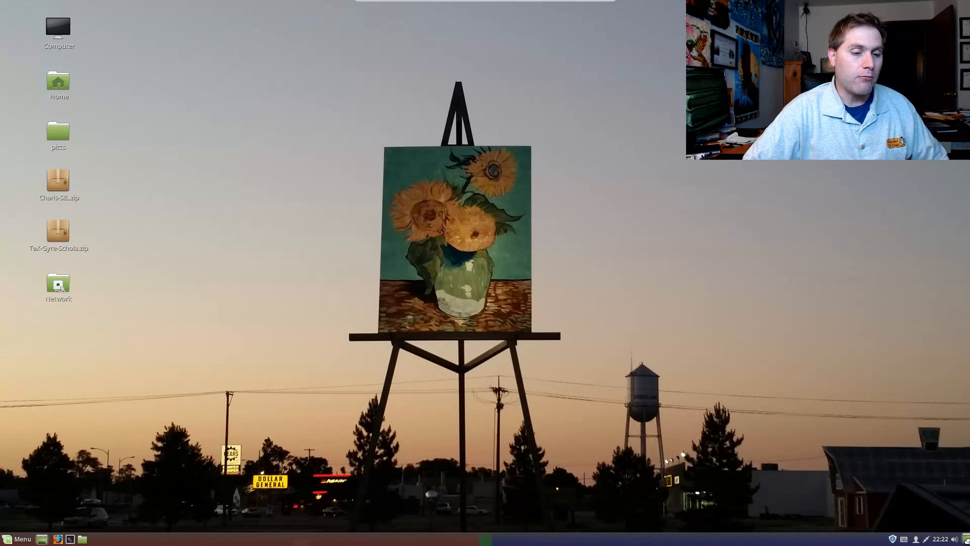
Move the Show desktop applet to the far end of the panel after the sound applet, and remove the User Applet
{"action": "left_click_drag", "start_coordinate": [967, 540], "coordinate": [964, 539]}
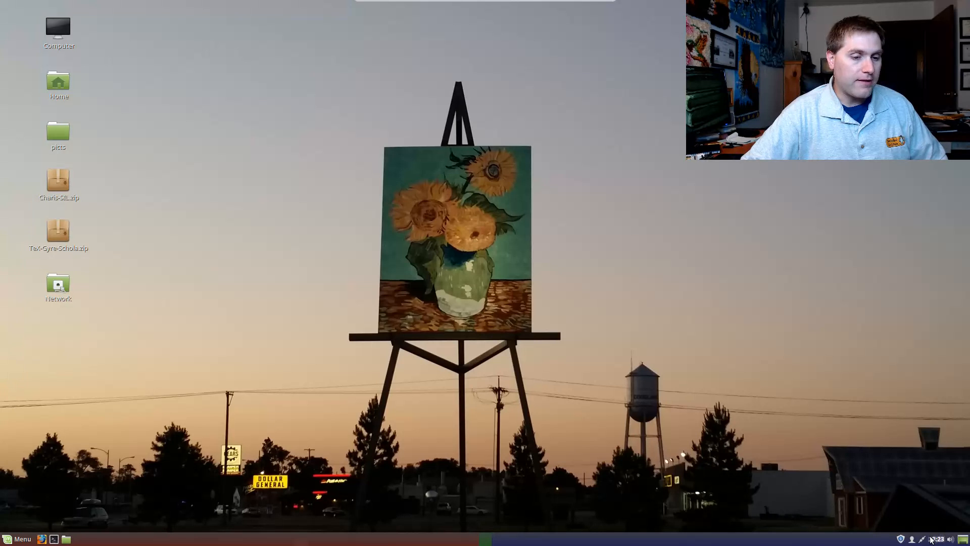
{"action": "right_click", "coordinate": [912, 539]}
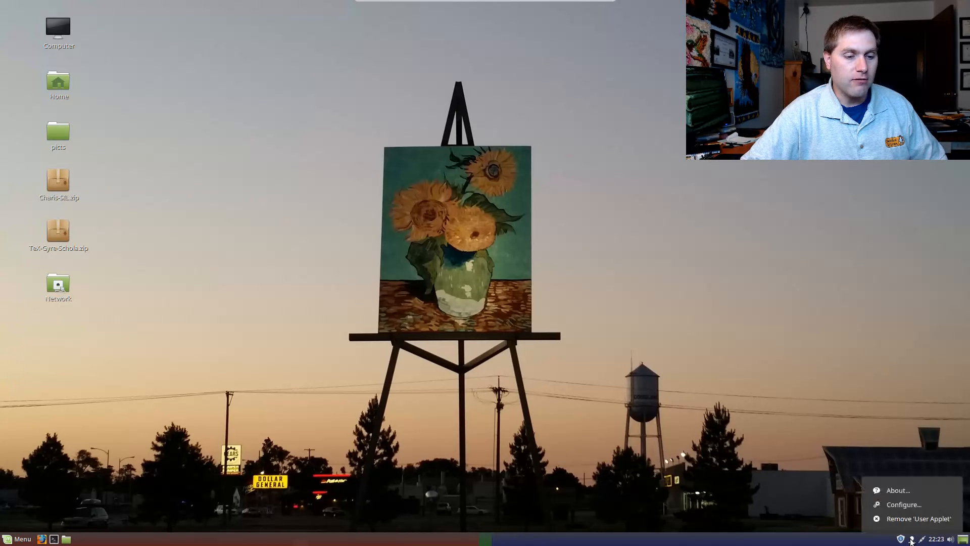
{"action": "left_click", "coordinate": [911, 517]}
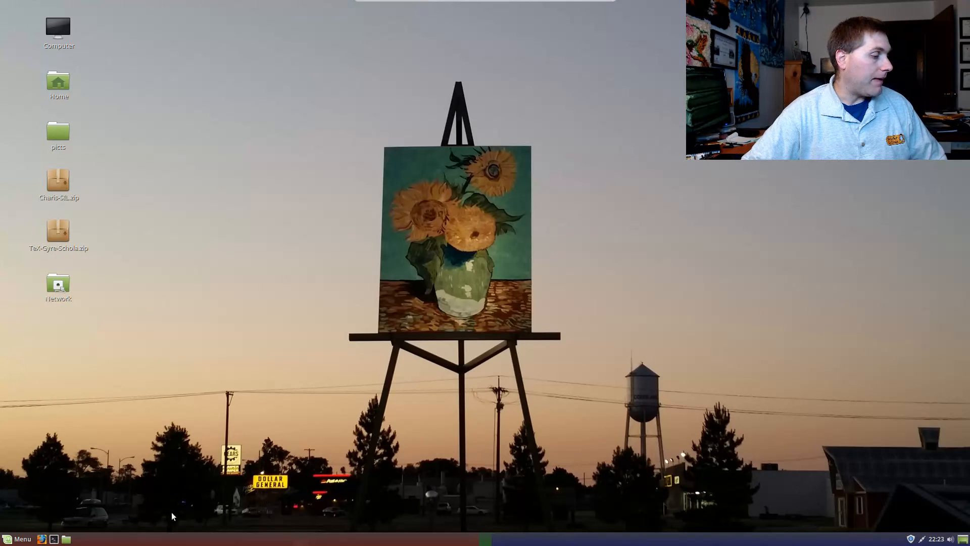
Open the panel's Applets window and look through the whole list of installed applets
{"action": "right_click", "coordinate": [529, 539]}
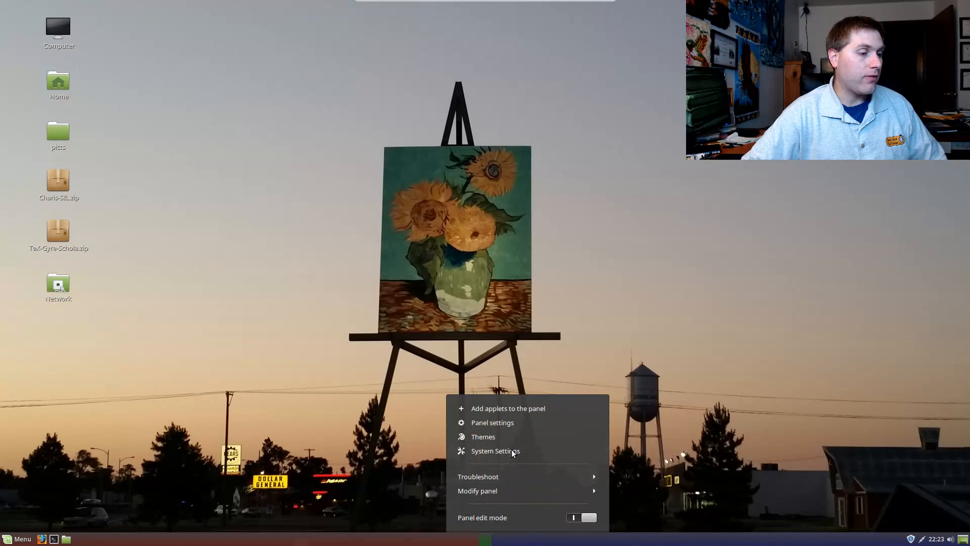
{"action": "left_click", "coordinate": [502, 410]}
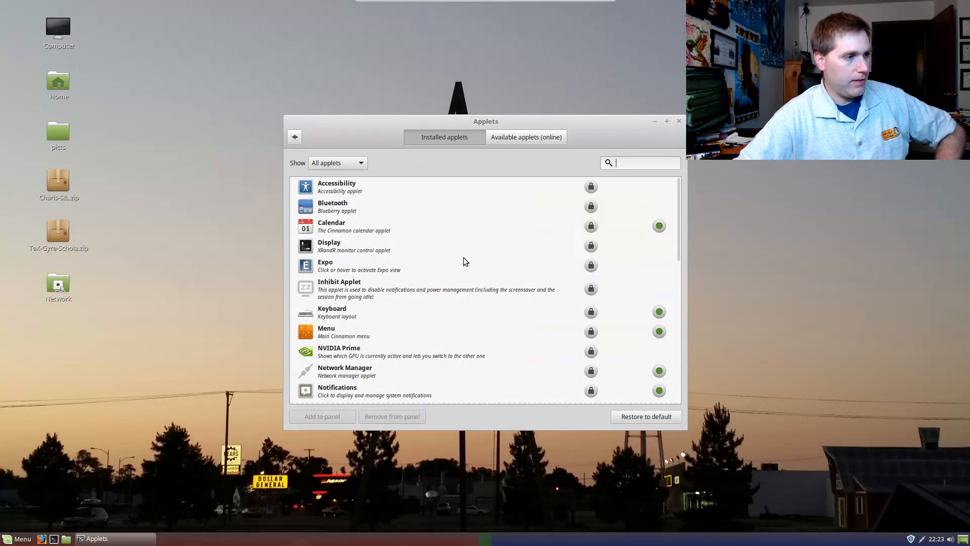
{"action": "scroll", "coordinate": [672, 248], "scroll_direction": "down", "scroll_amount": 5}
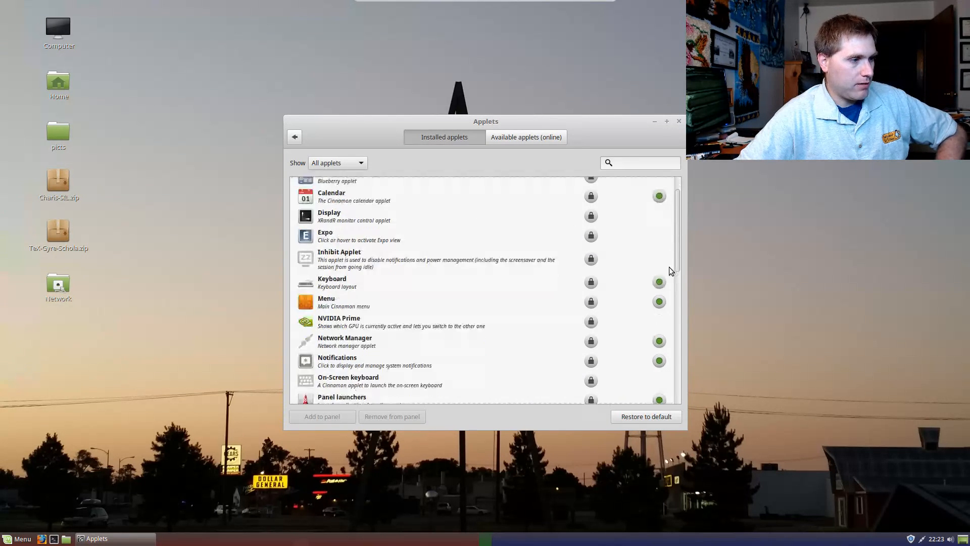
{"action": "left_click_drag", "start_coordinate": [674, 293], "coordinate": [674, 287]}
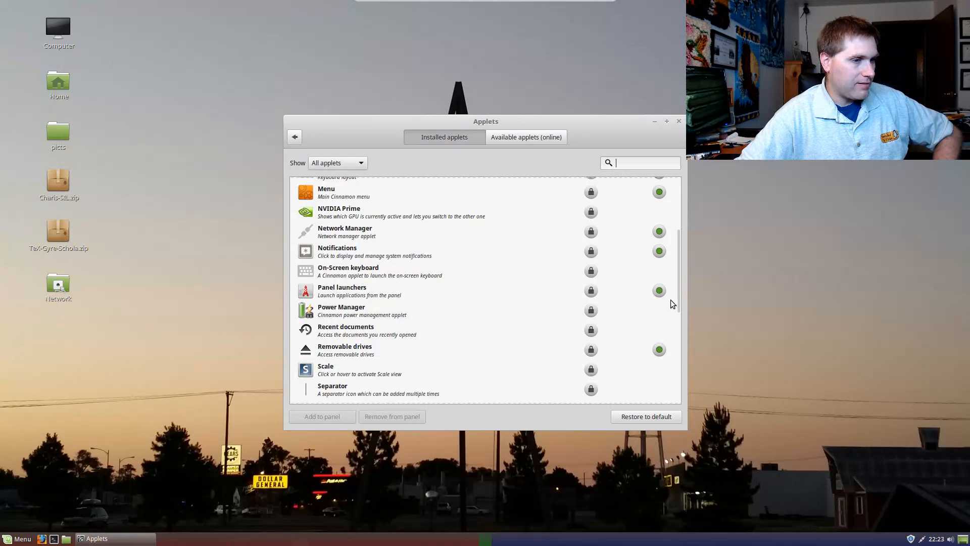
{"action": "scroll", "coordinate": [674, 319], "scroll_direction": "down", "scroll_amount": 4}
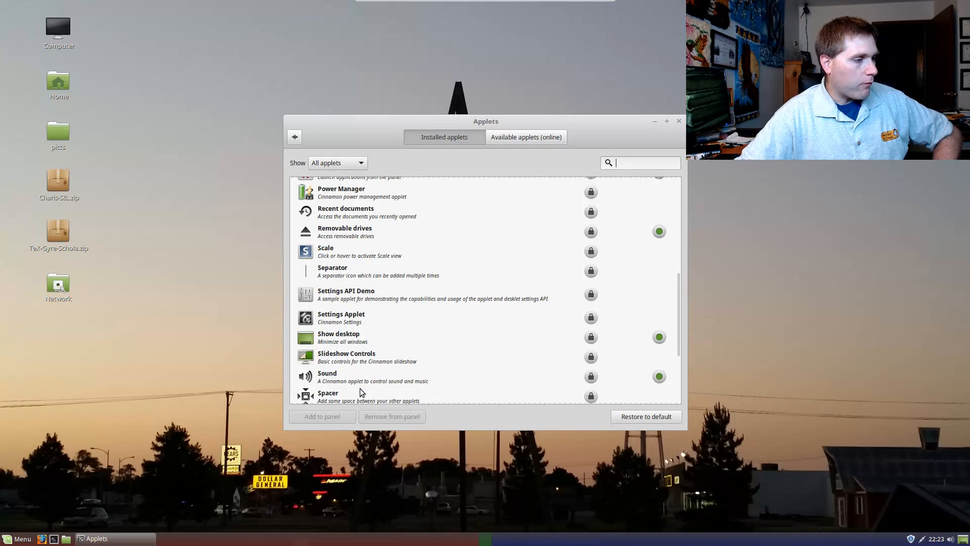
{"action": "left_click_drag", "start_coordinate": [677, 318], "coordinate": [678, 378]}
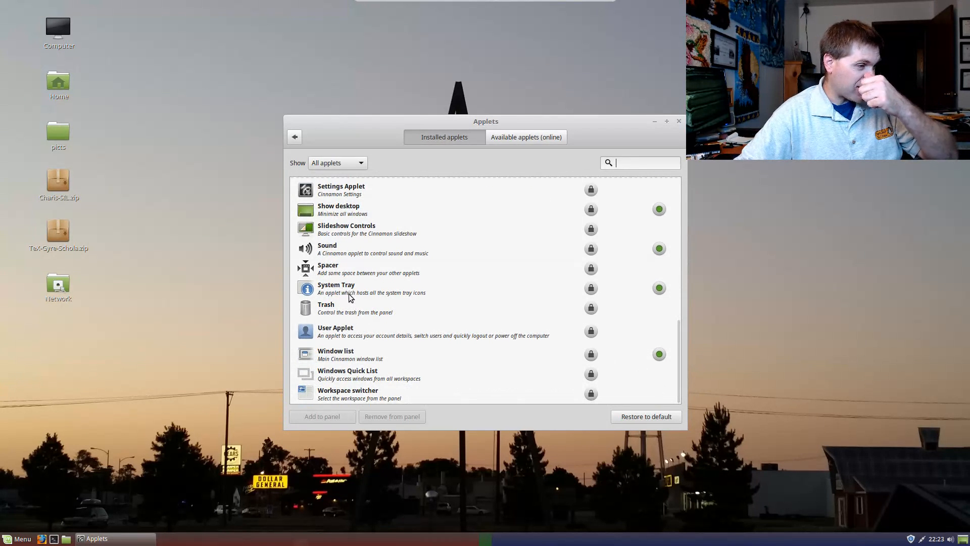
Browse the applets available online, sorted by popularity, and close the Applets window
{"action": "left_click", "coordinate": [517, 137]}
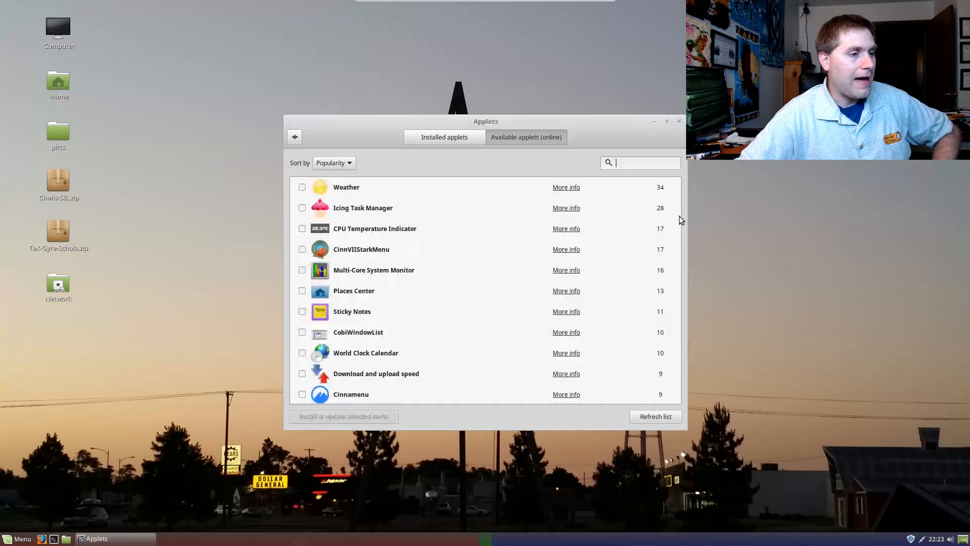
{"action": "scroll", "coordinate": [677, 193], "scroll_direction": "down", "scroll_amount": 5}
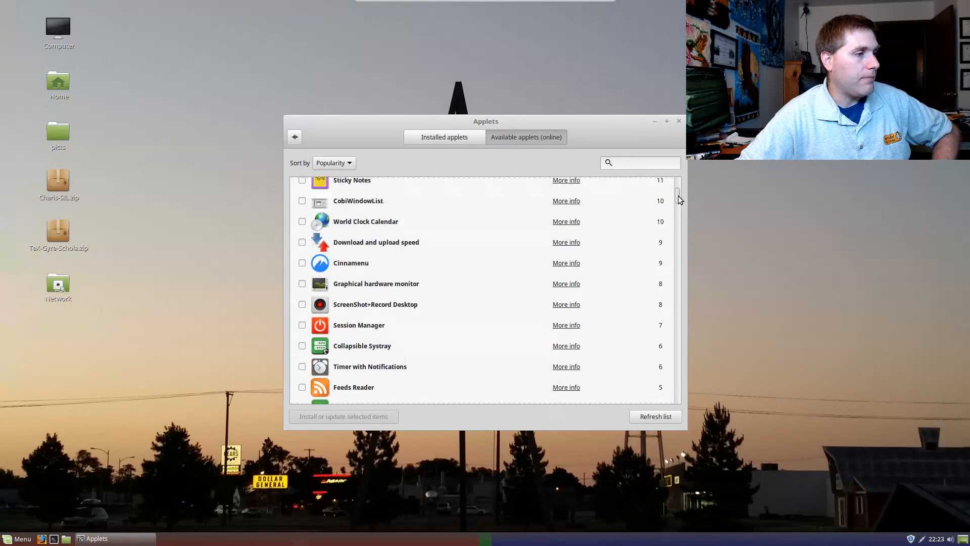
{"action": "scroll", "coordinate": [677, 195], "scroll_direction": "up", "scroll_amount": 5}
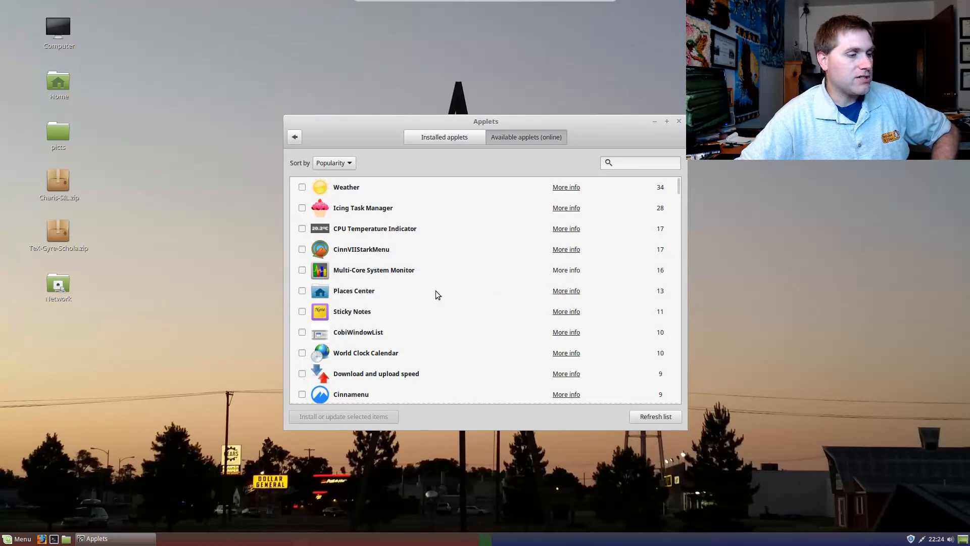
{"action": "scroll", "coordinate": [679, 202], "scroll_direction": "down", "scroll_amount": 3}
{"action": "scroll", "coordinate": [675, 236], "scroll_direction": "down", "scroll_amount": 10}
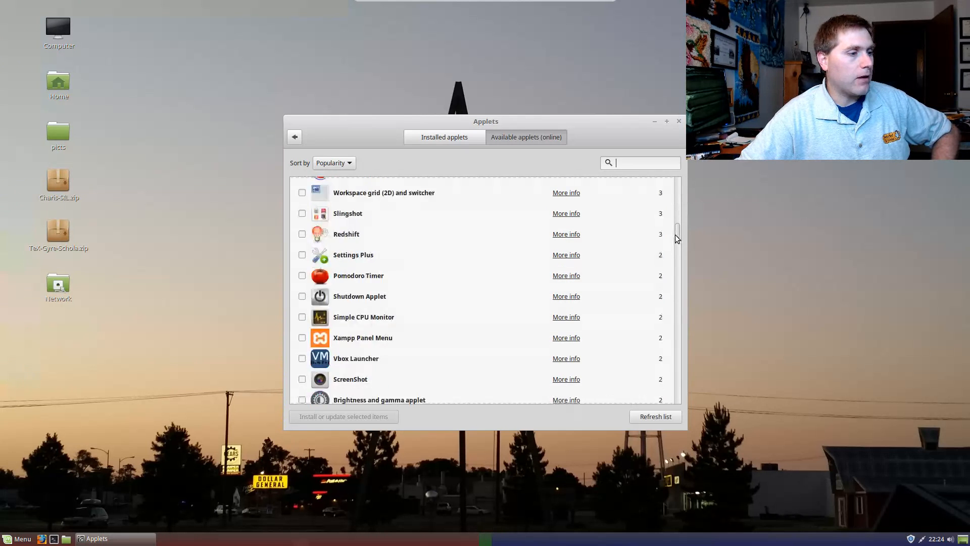
{"action": "left_click_drag", "start_coordinate": [681, 262], "coordinate": [649, 127]}
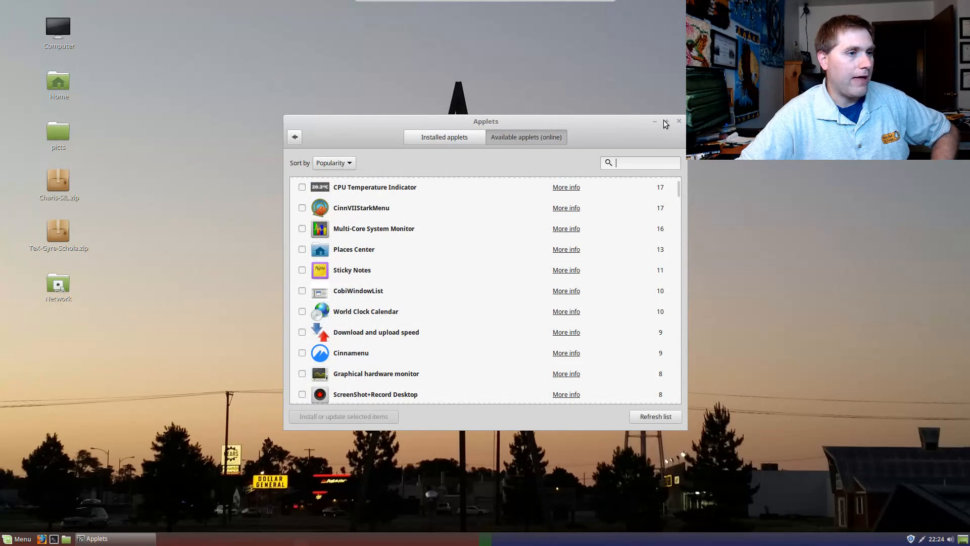
{"action": "left_click", "coordinate": [679, 121]}
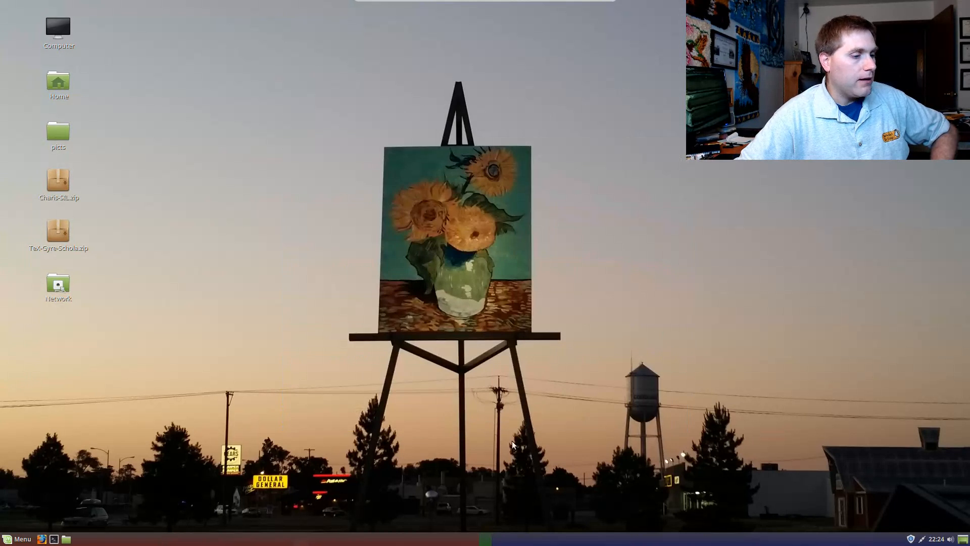
Review the panel settings, close them and turn off Panel edit mode
{"action": "right_click", "coordinate": [501, 539]}
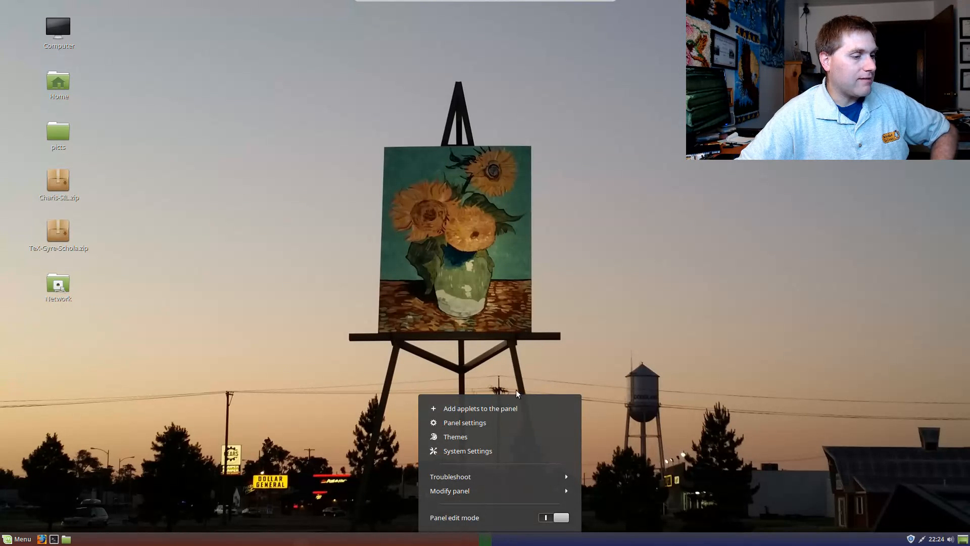
{"action": "left_click", "coordinate": [481, 423]}
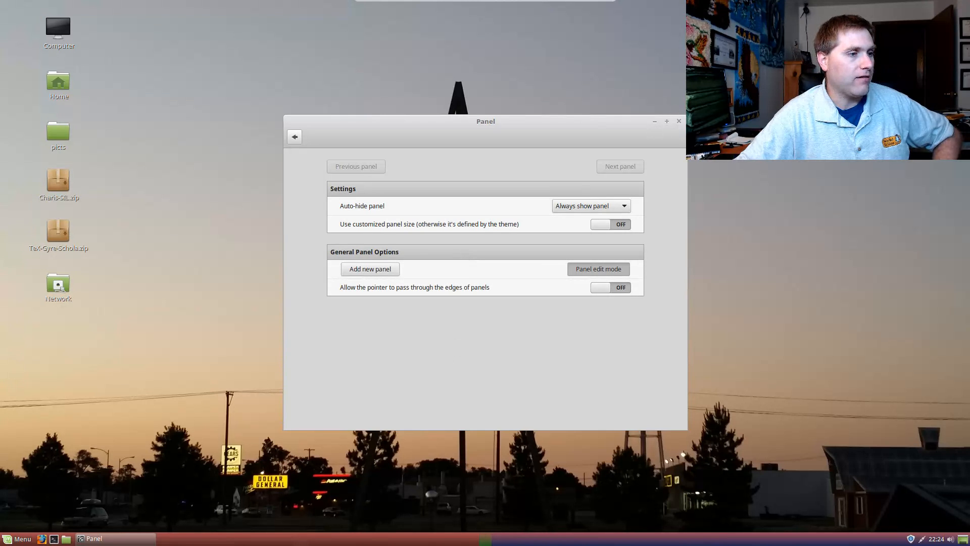
{"action": "left_click", "coordinate": [679, 120]}
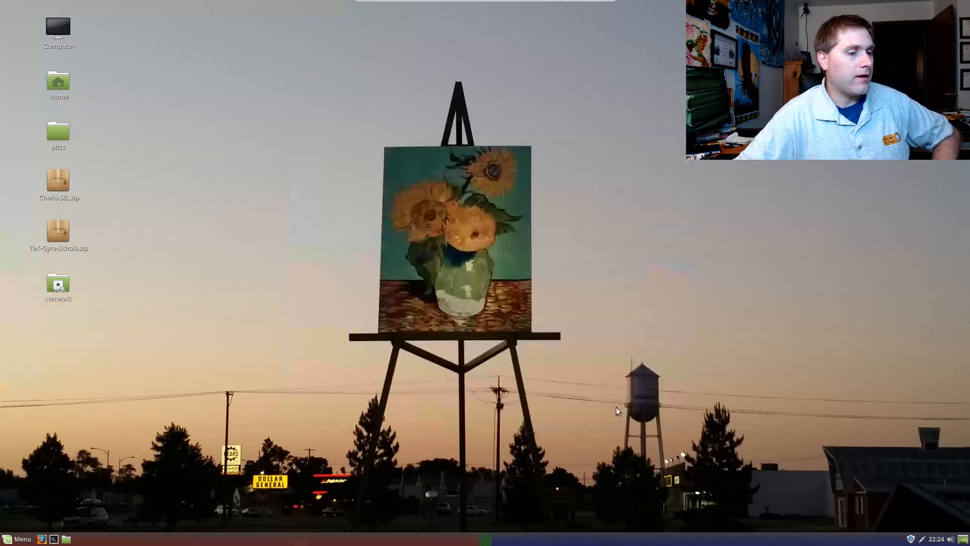
{"action": "right_click", "coordinate": [572, 536]}
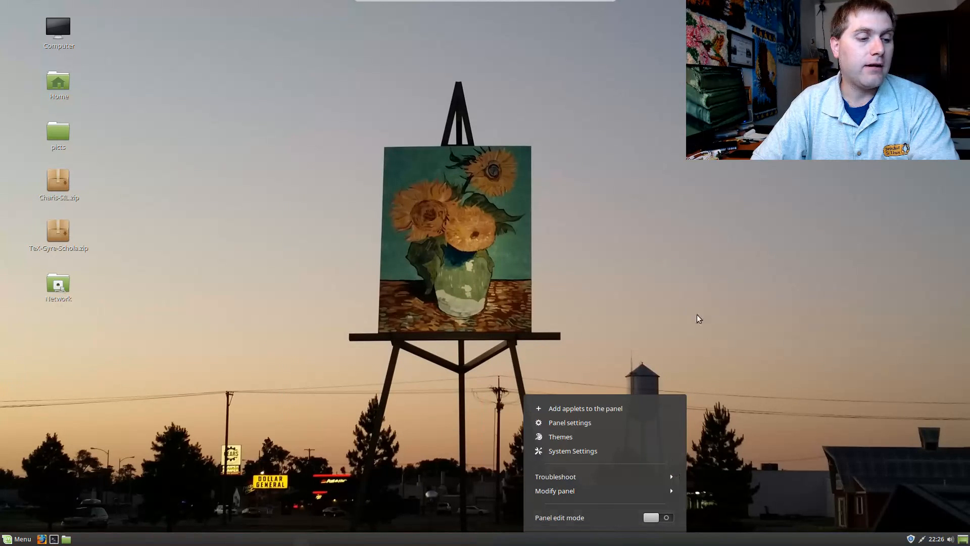
{"action": "left_click", "coordinate": [660, 271]}
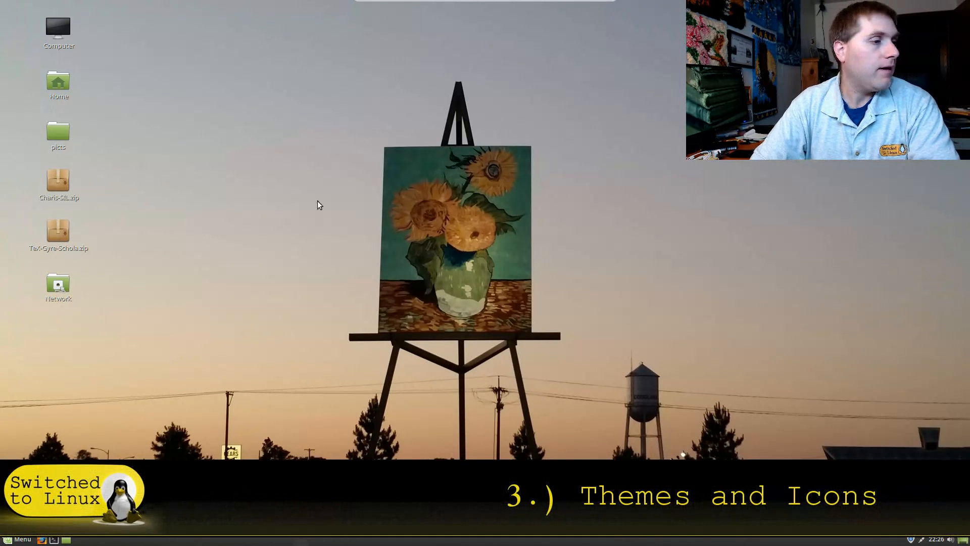
Open the Themes settings from System Settings and set the window borders to Mint-Y-Dark
{"action": "left_click", "coordinate": [11, 541]}
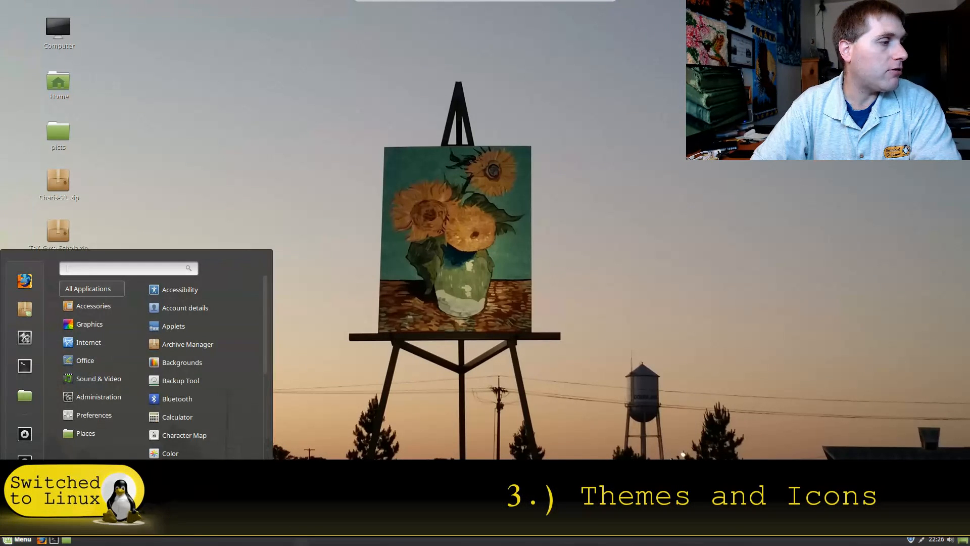
{"action": "left_click", "coordinate": [22, 339]}
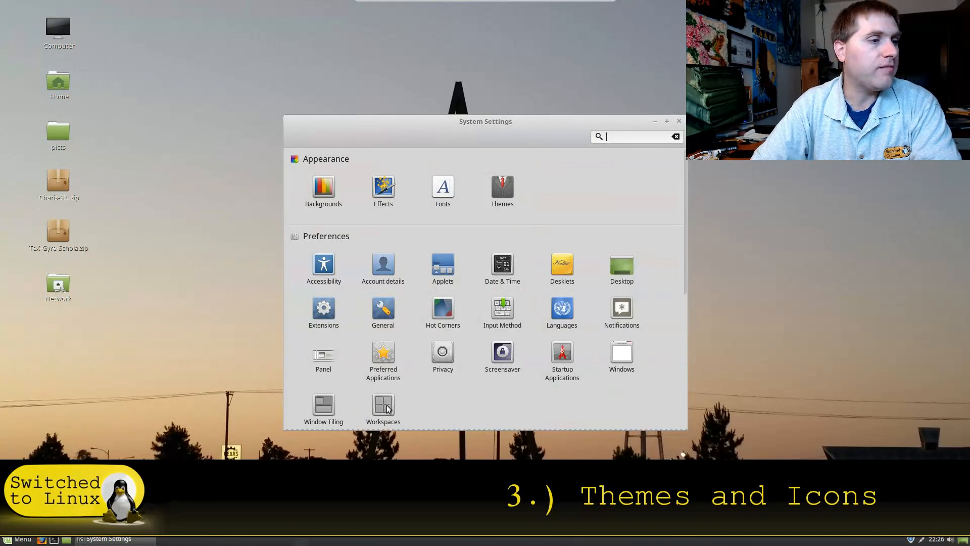
{"action": "left_click", "coordinate": [502, 196]}
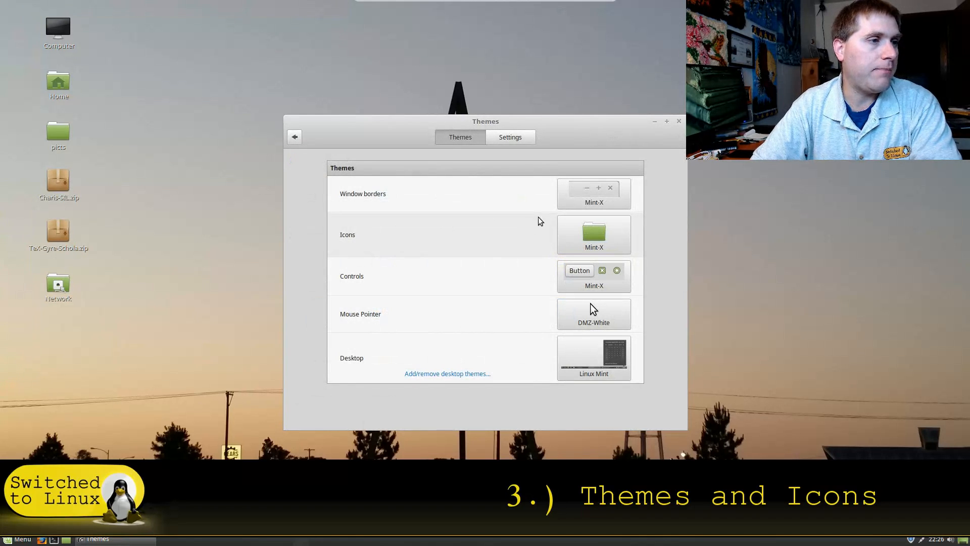
{"action": "left_click", "coordinate": [611, 199]}
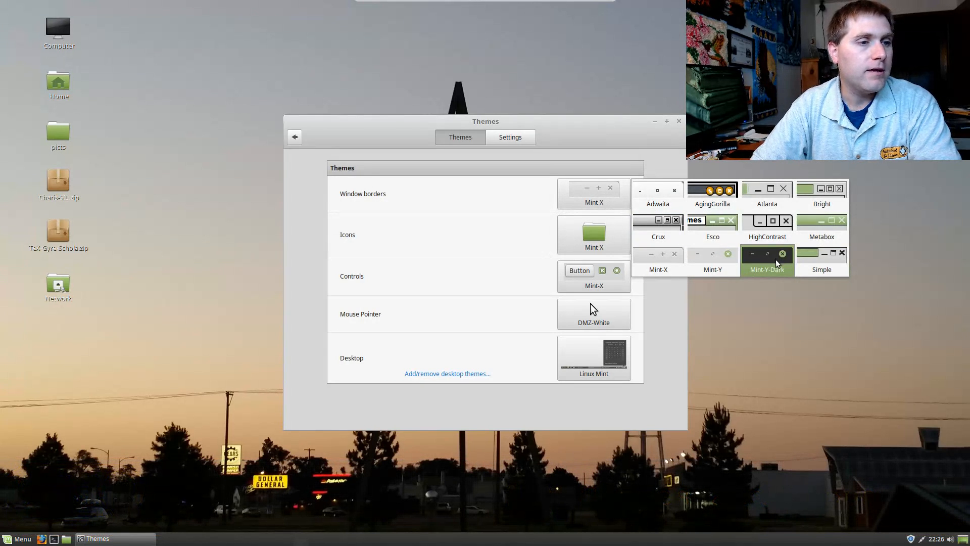
{"action": "left_click", "coordinate": [772, 266]}
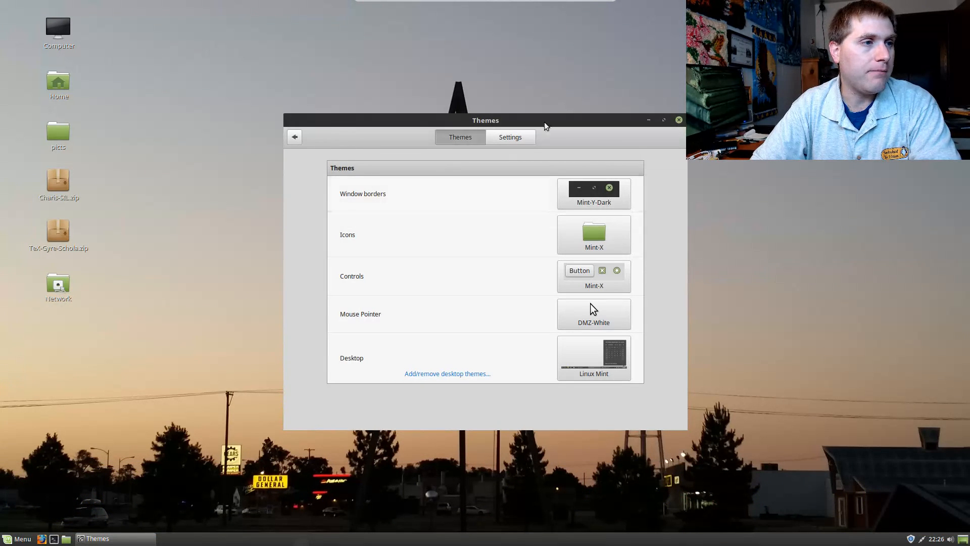
Set the icon theme to gnome and check its icons in the application menu
{"action": "left_click", "coordinate": [619, 237]}
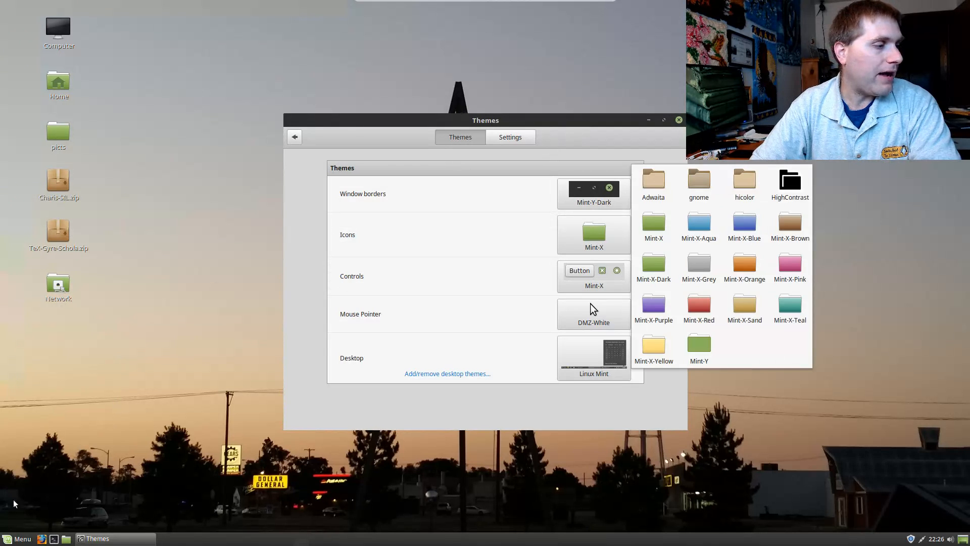
{"action": "left_click", "coordinate": [709, 184]}
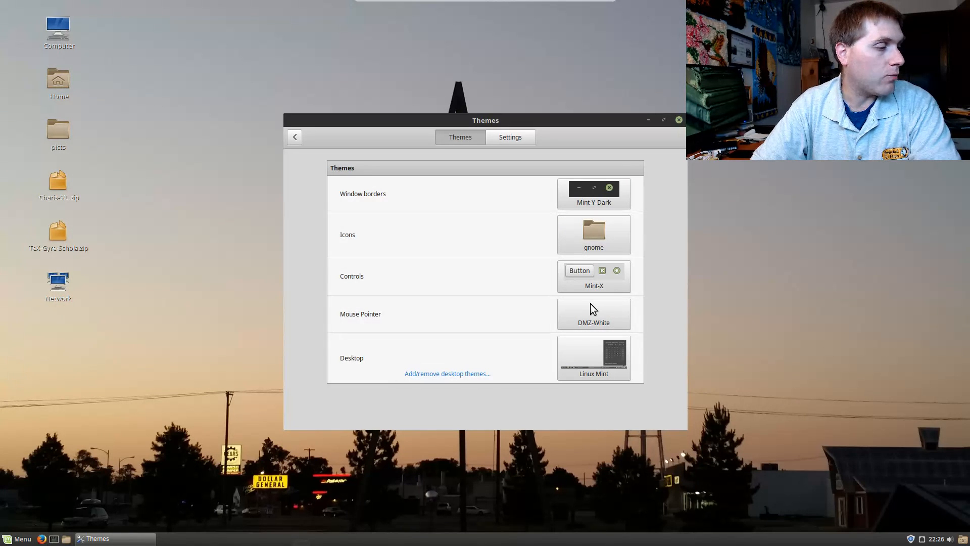
{"action": "left_click", "coordinate": [19, 538]}
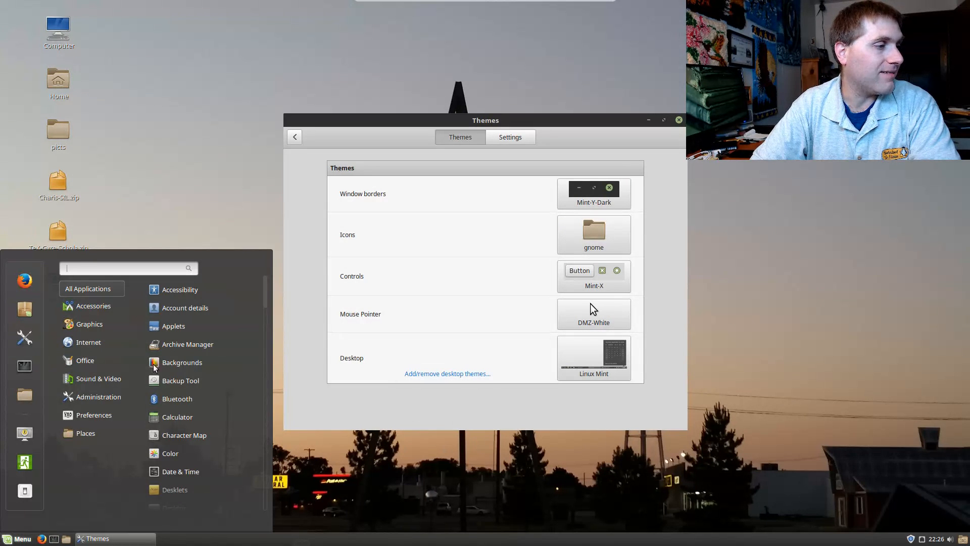
{"action": "left_click", "coordinate": [462, 420]}
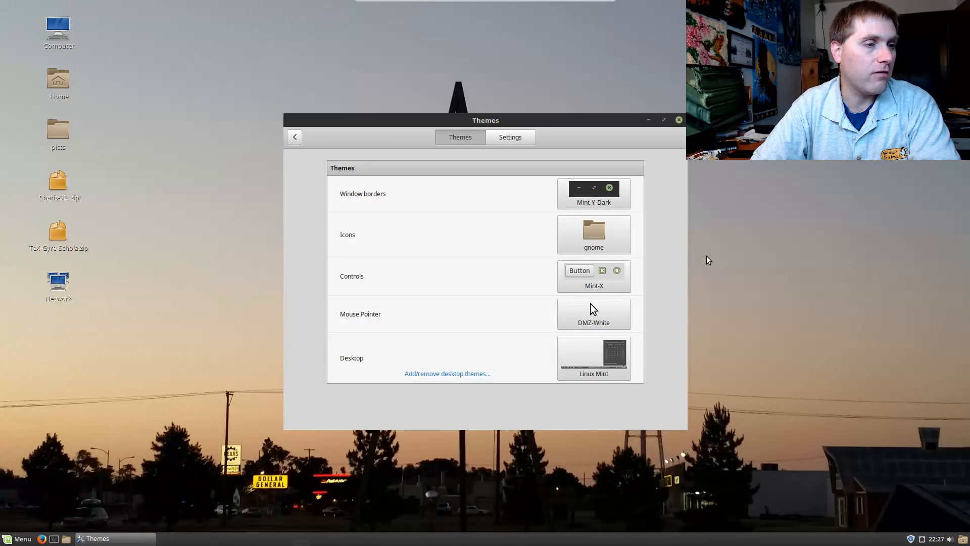
Set the controls theme to Mint-Y after trying Mint-Y-Dark, and check the mouse pointer choices
{"action": "left_click", "coordinate": [627, 280]}
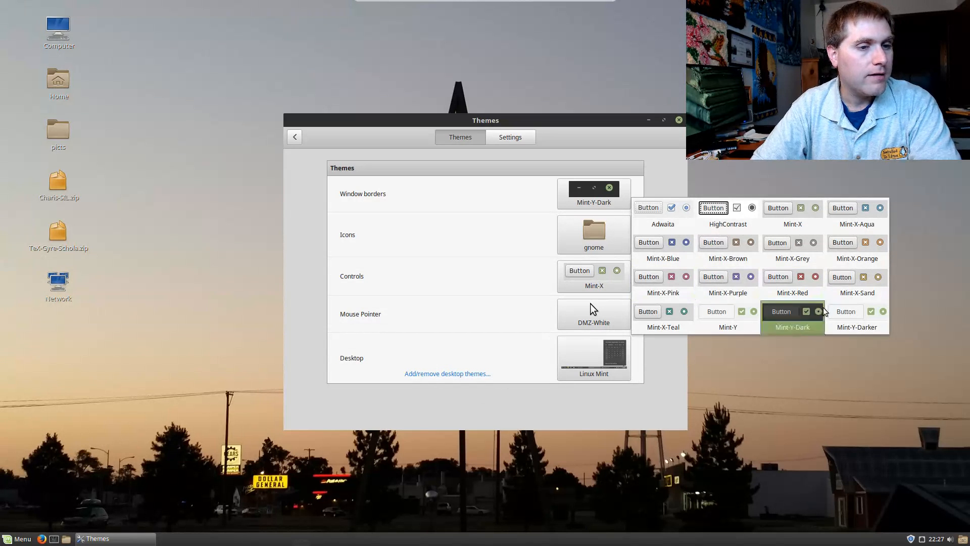
{"action": "left_click", "coordinate": [794, 316]}
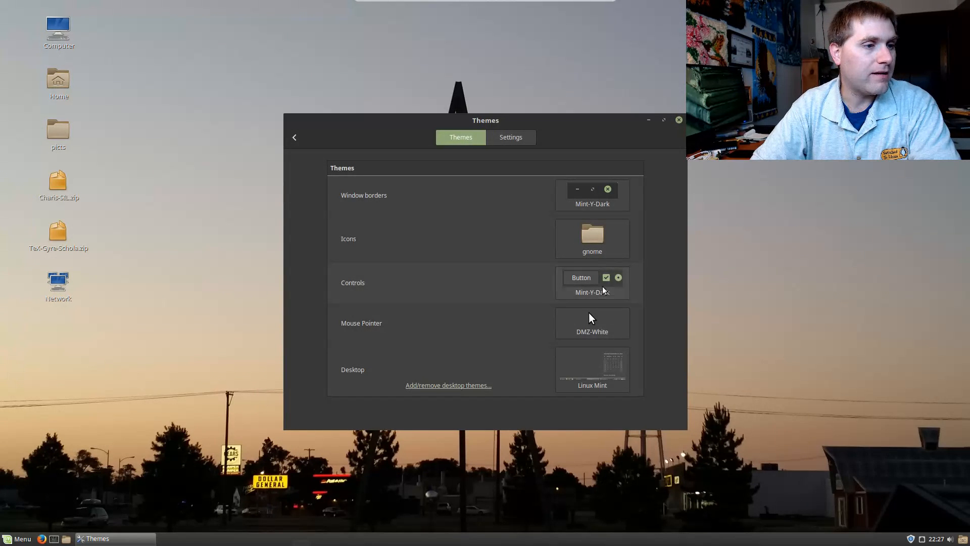
{"action": "left_click", "coordinate": [606, 289]}
{"action": "left_click", "coordinate": [754, 314]}
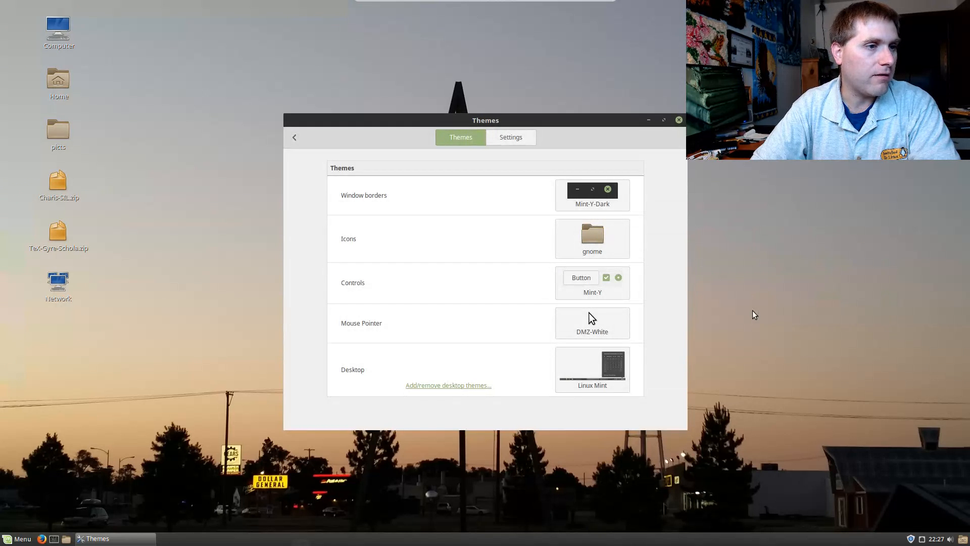
{"action": "left_click", "coordinate": [590, 326]}
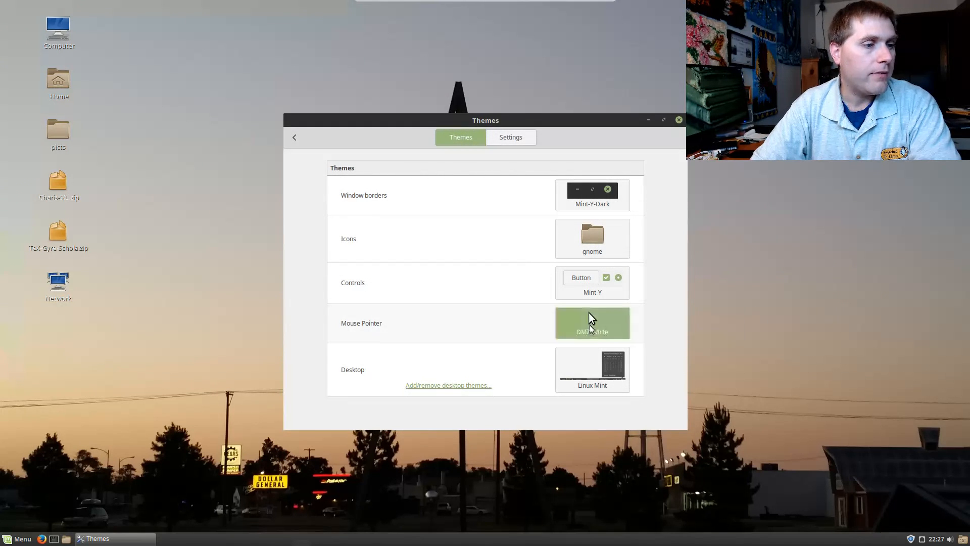
{"action": "left_click", "coordinate": [532, 333]}
Try the Mint-X desktop theme and switch the desktop back to Linux Mint
{"action": "left_click", "coordinate": [611, 373]}
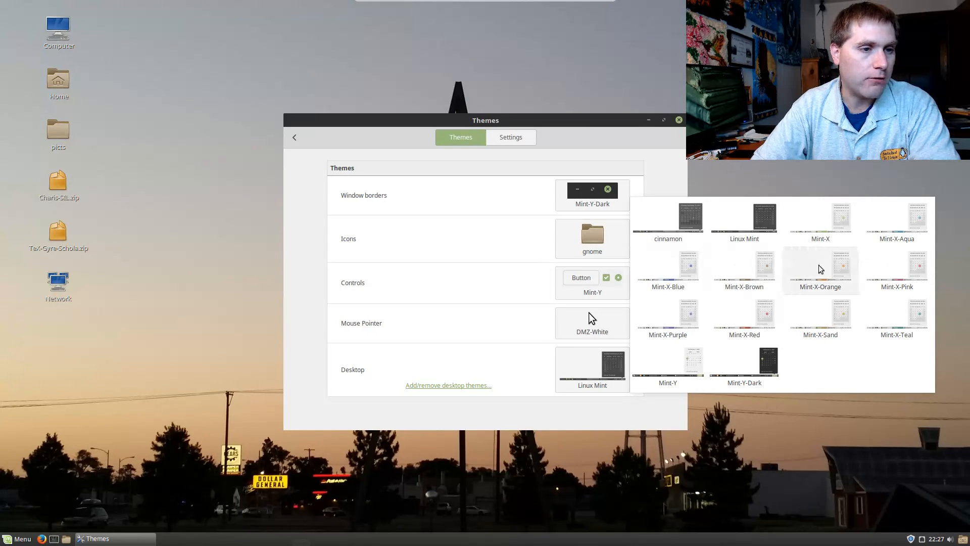
{"action": "left_click", "coordinate": [831, 228]}
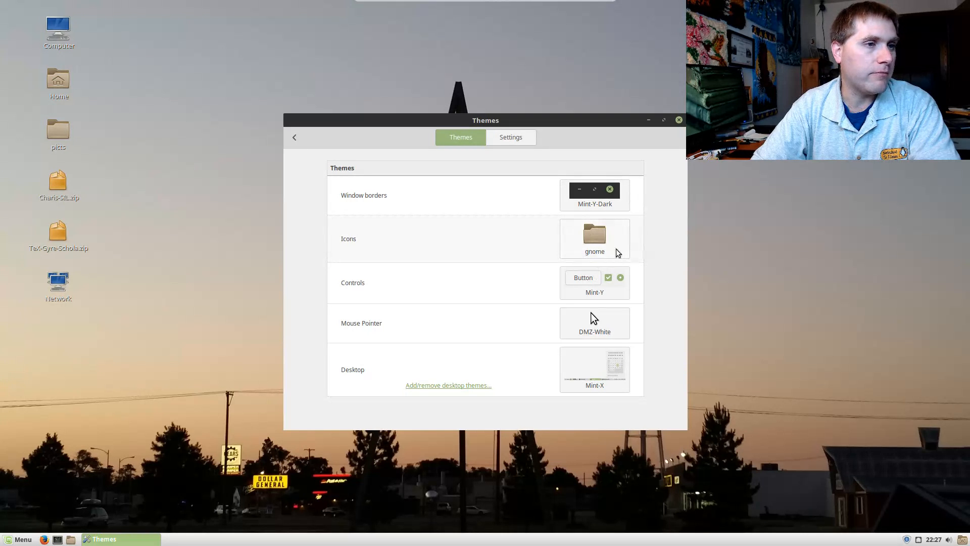
{"action": "left_click", "coordinate": [609, 369]}
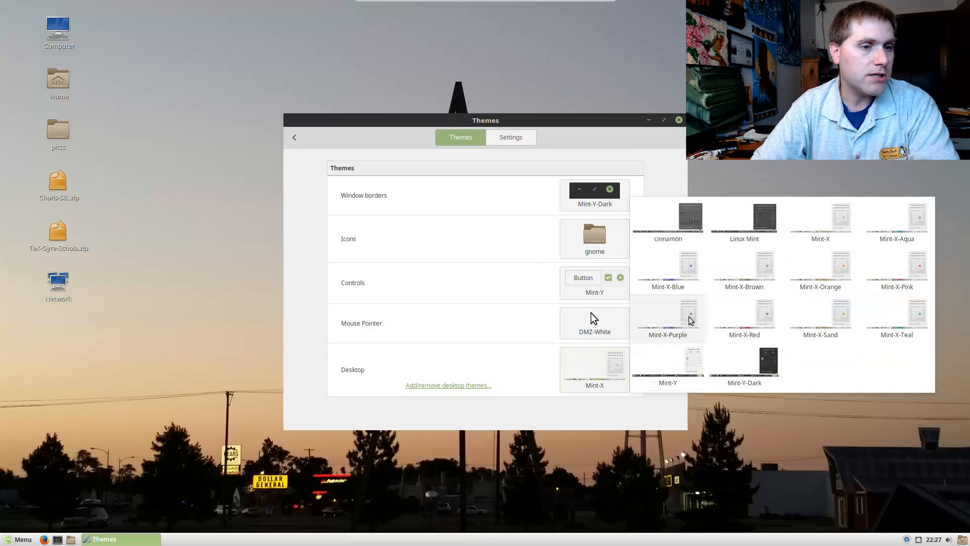
{"action": "left_click", "coordinate": [748, 218]}
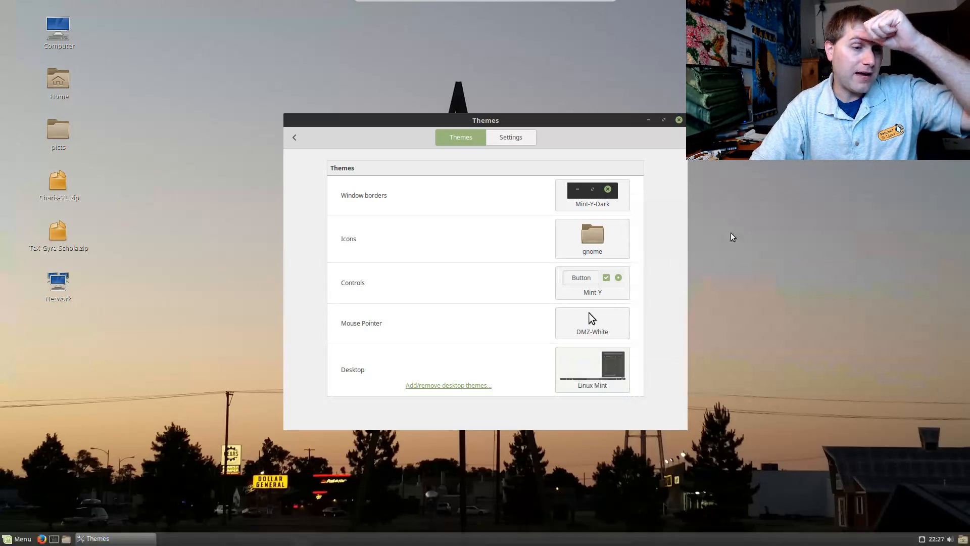
Set the desktop theme to Mint-Y-Dark and check how the application menu looks
{"action": "left_click", "coordinate": [577, 374]}
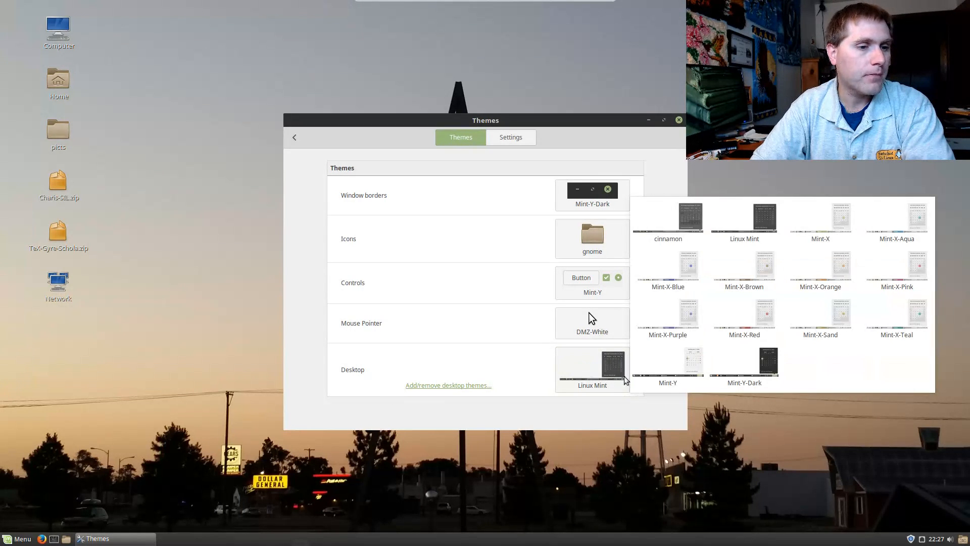
{"action": "left_click", "coordinate": [740, 360]}
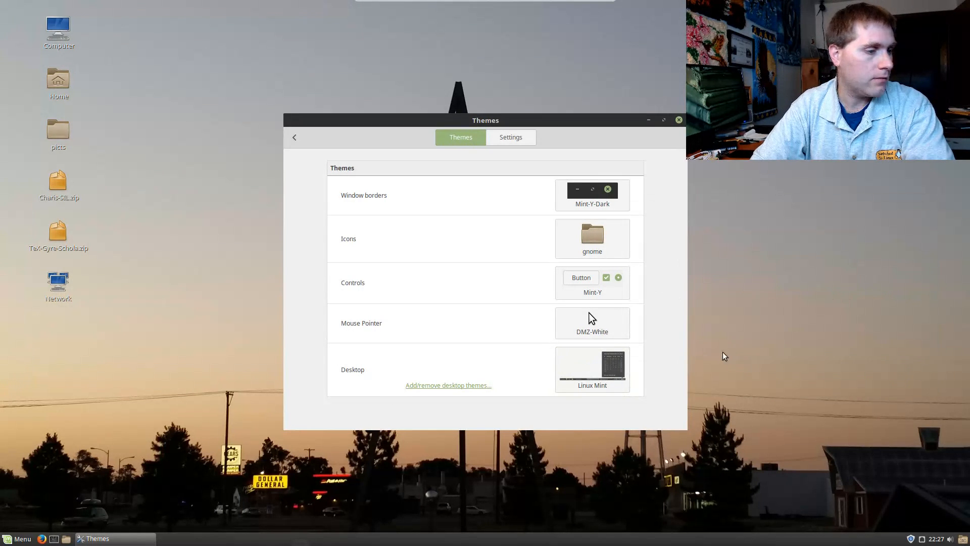
{"action": "left_click", "coordinate": [21, 539]}
{"action": "left_click", "coordinate": [24, 540]}
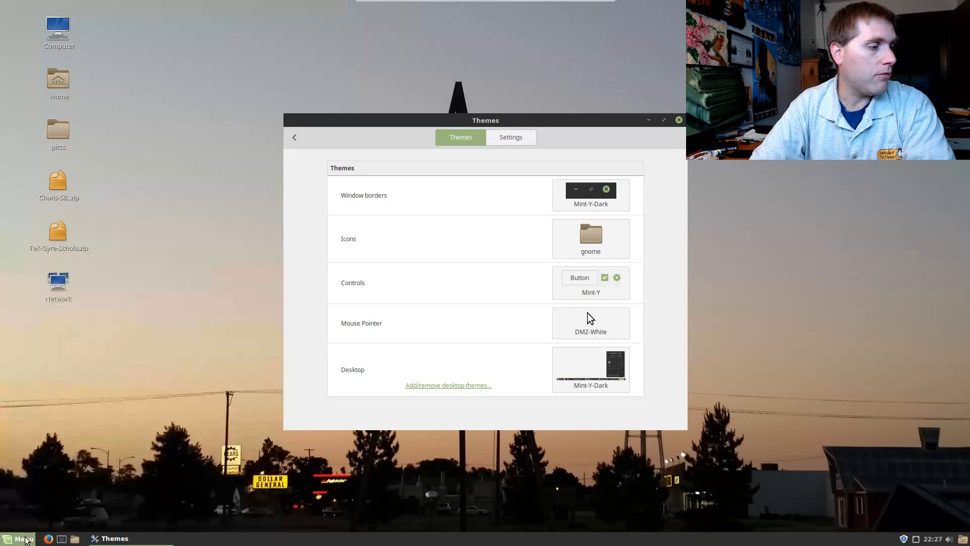
Open the window for adding and removing desktop themes and look through the installed themes
{"action": "left_click", "coordinate": [616, 363]}
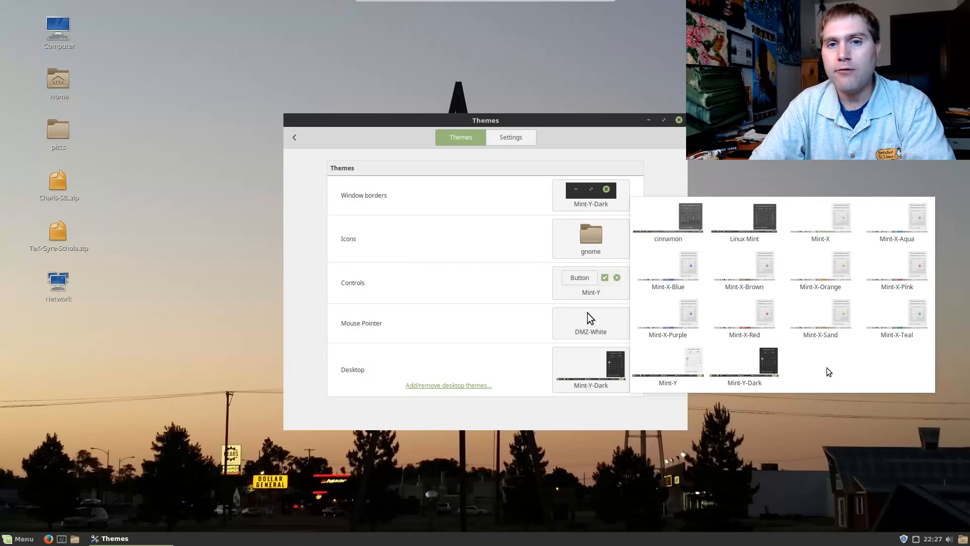
{"action": "left_click", "coordinate": [465, 391]}
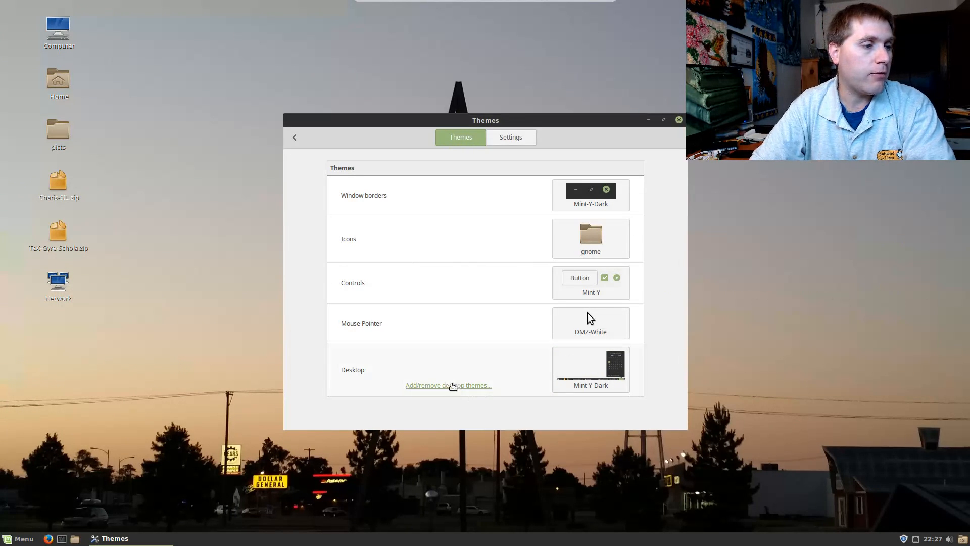
{"action": "left_click", "coordinate": [457, 386]}
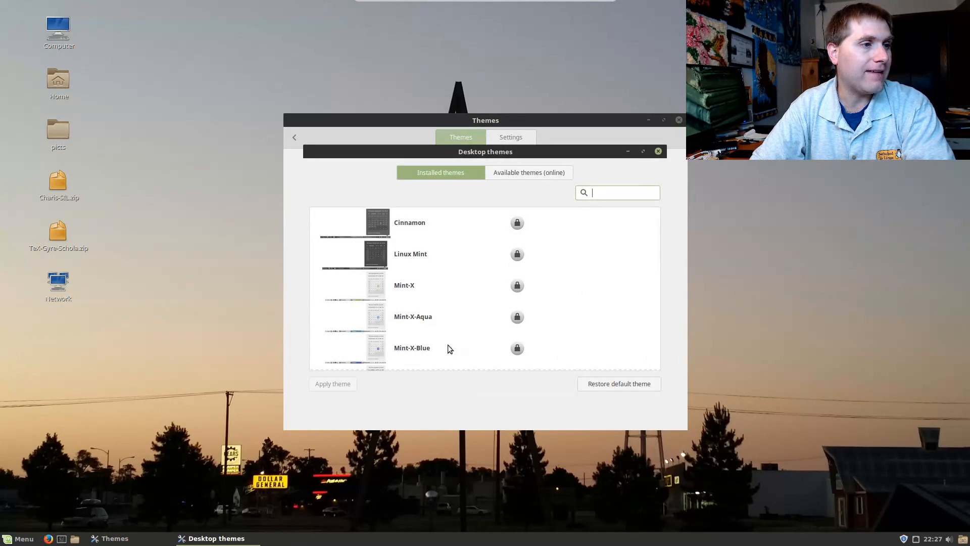
{"action": "scroll", "coordinate": [542, 280], "scroll_direction": "down", "scroll_amount": 2}
{"action": "scroll", "coordinate": [541, 277], "scroll_direction": "up", "scroll_amount": 1}
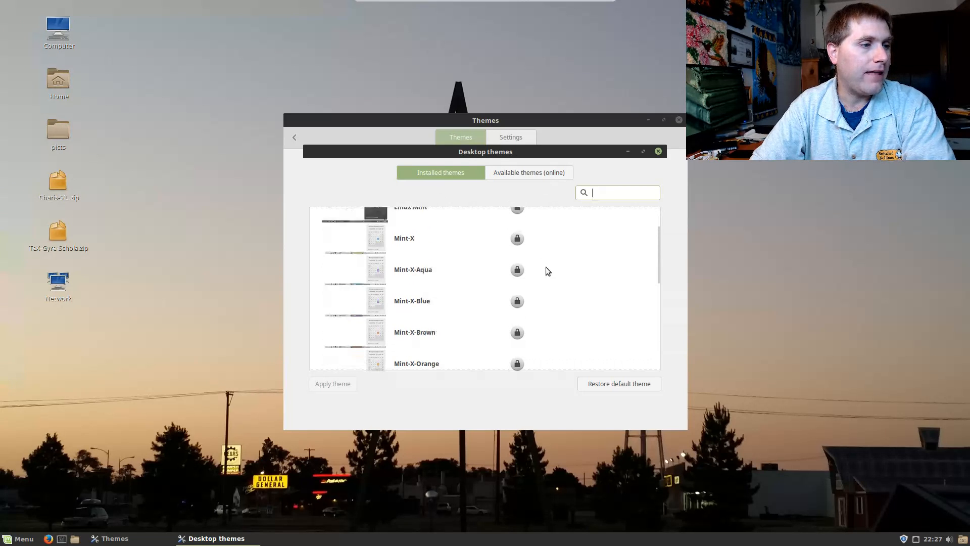
Browse the desktop themes available online and install Glass-Mint
{"action": "left_click", "coordinate": [515, 173]}
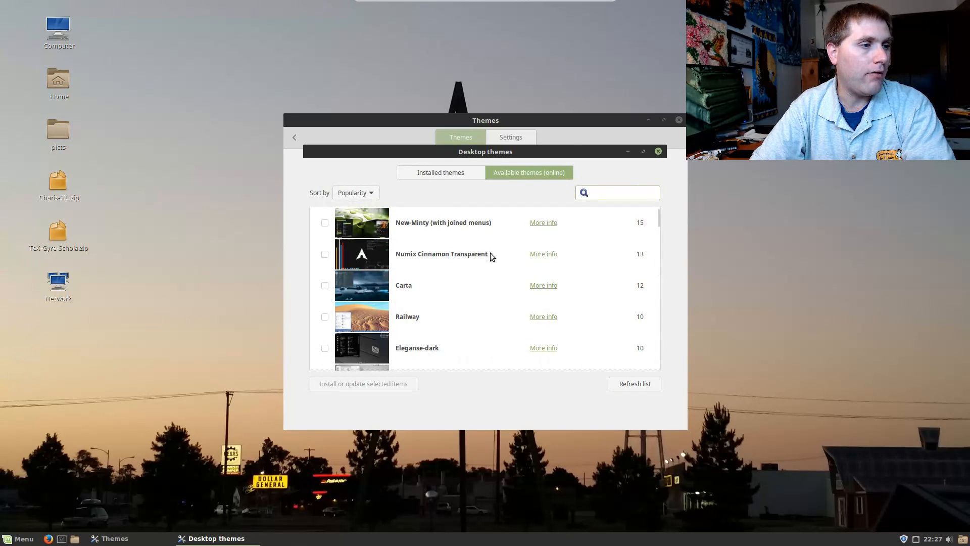
{"action": "left_click_drag", "start_coordinate": [658, 218], "coordinate": [643, 310]}
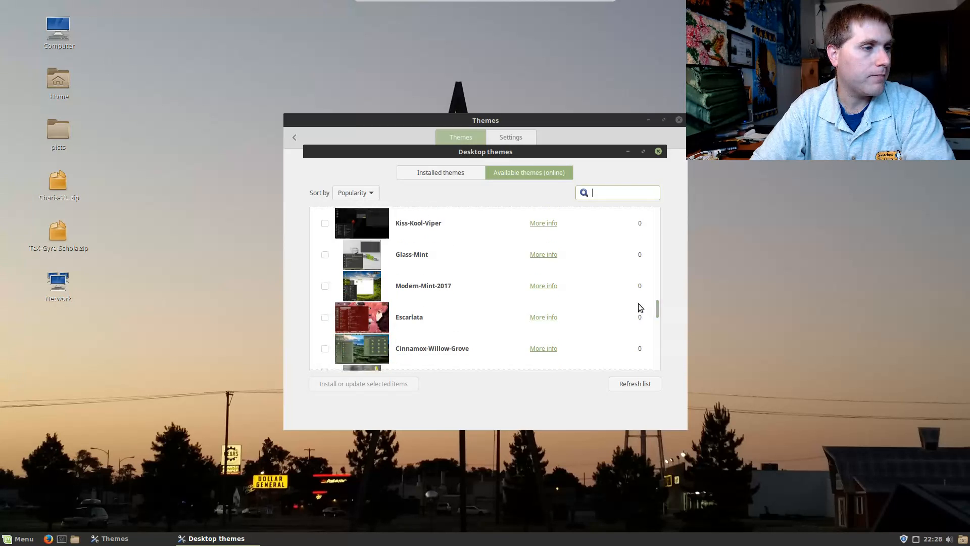
{"action": "left_click", "coordinate": [375, 265]}
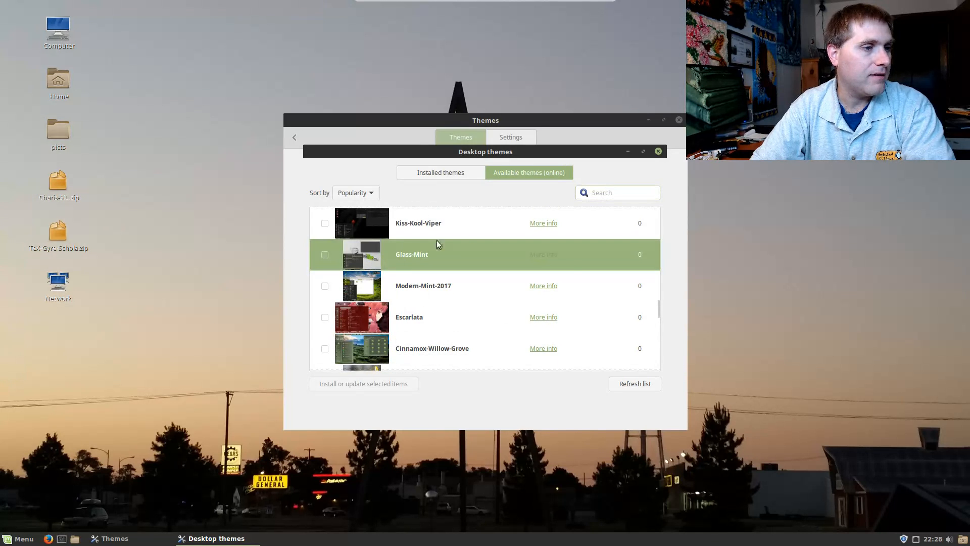
{"action": "left_click", "coordinate": [325, 254]}
{"action": "left_click", "coordinate": [385, 385]}
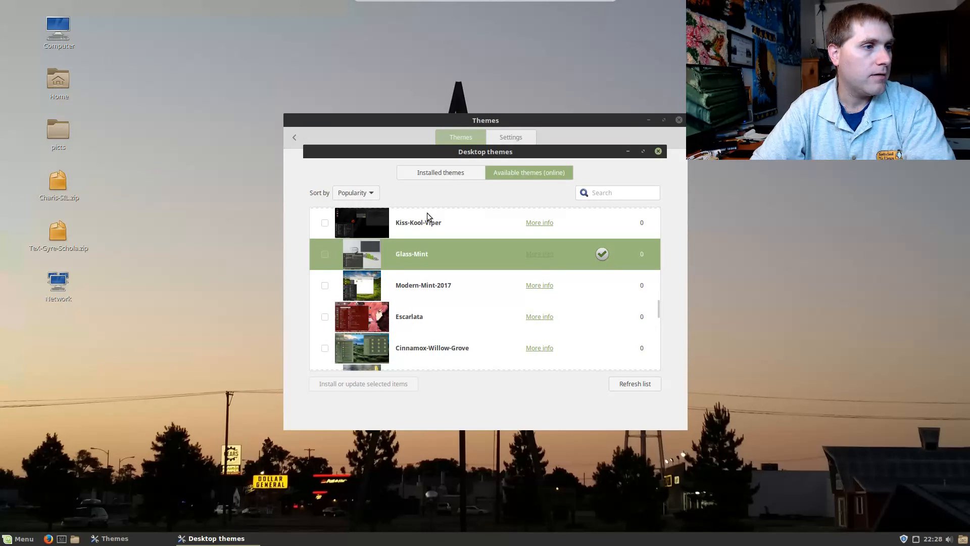
Apply the installed Glass-Mint desktop theme and open the application menu to check its look
{"action": "left_click", "coordinate": [437, 177]}
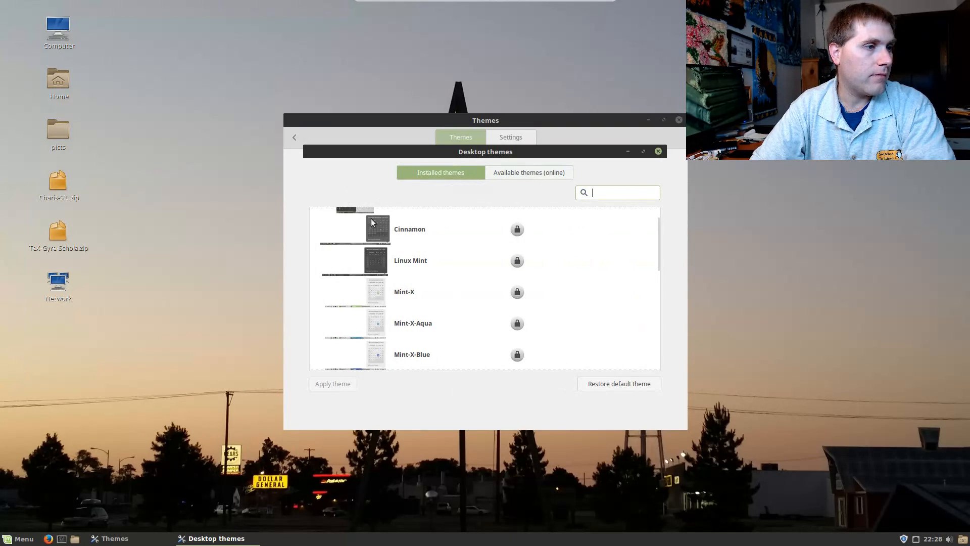
{"action": "scroll", "coordinate": [437, 260], "scroll_direction": "down", "scroll_amount": 1}
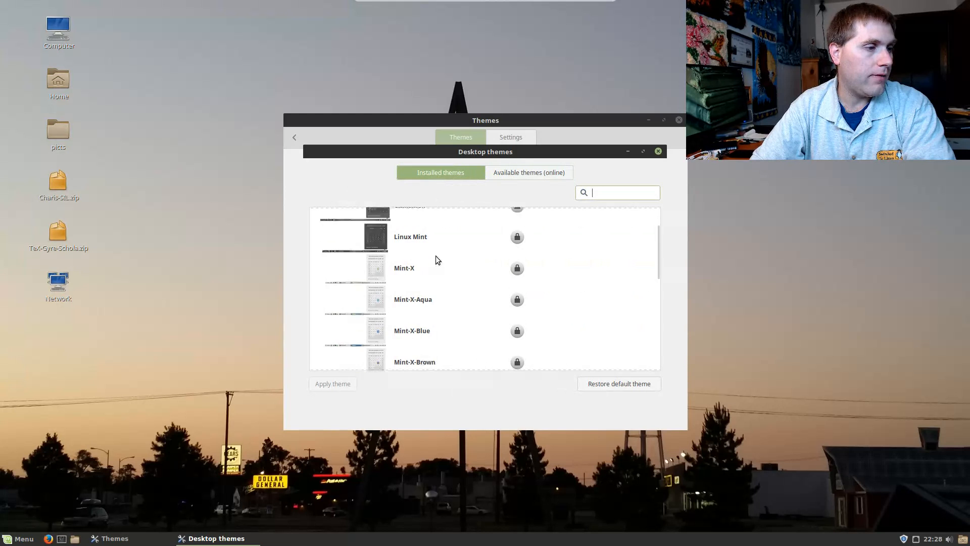
{"action": "left_click", "coordinate": [656, 275]}
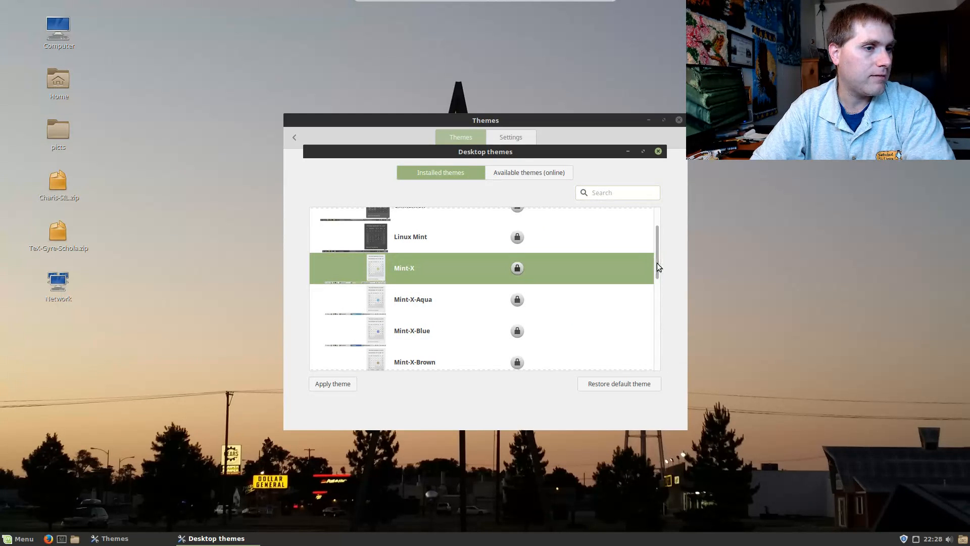
{"action": "scroll", "coordinate": [597, 294], "scroll_direction": "up", "scroll_amount": 2}
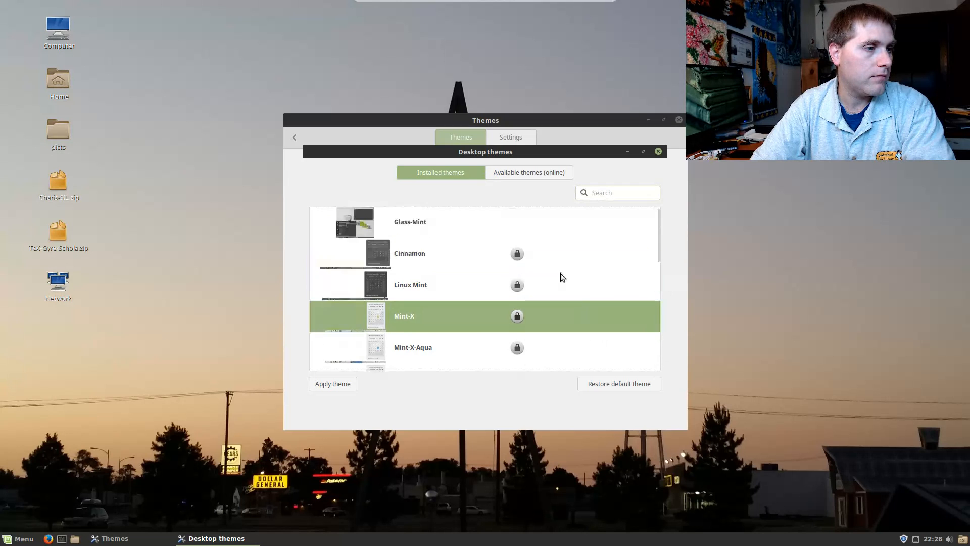
{"action": "left_click", "coordinate": [399, 225]}
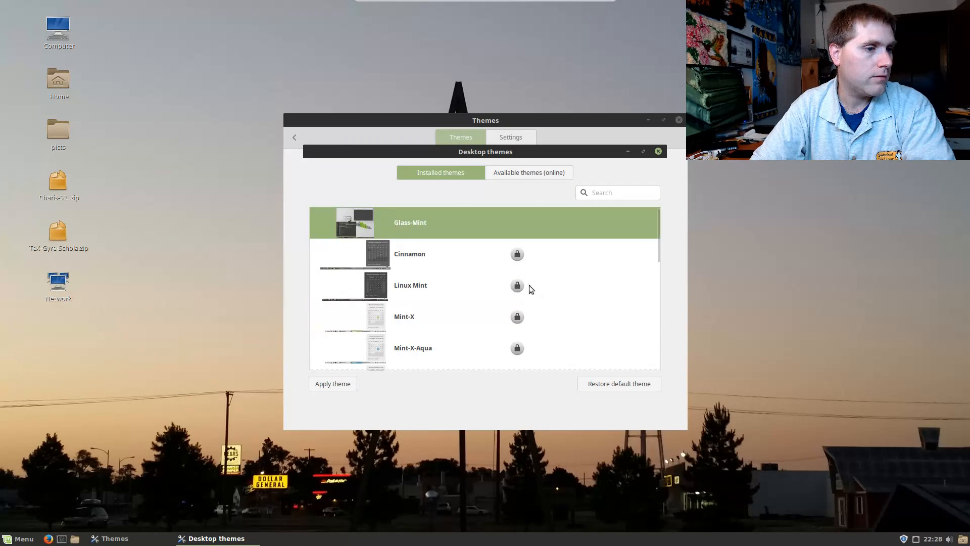
{"action": "left_click", "coordinate": [345, 389]}
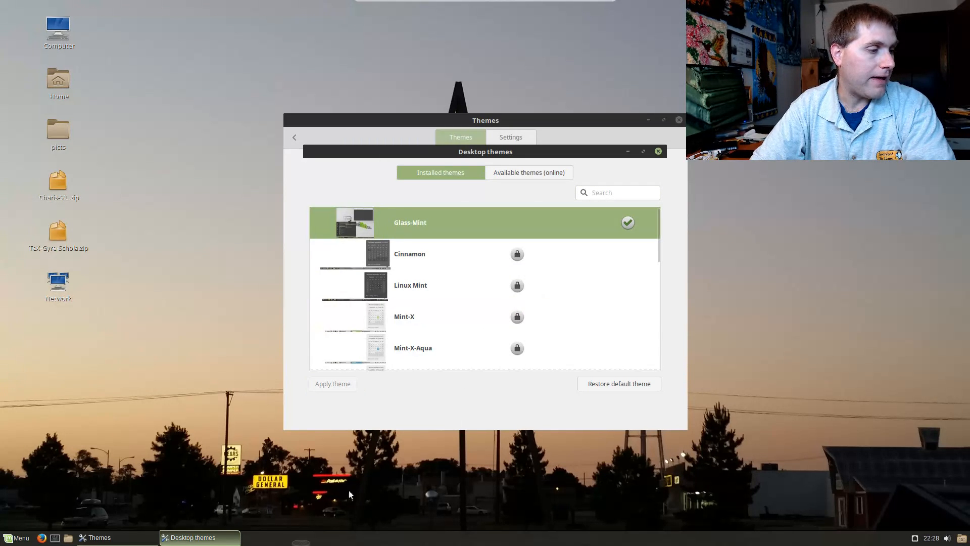
{"action": "left_click", "coordinate": [18, 537]}
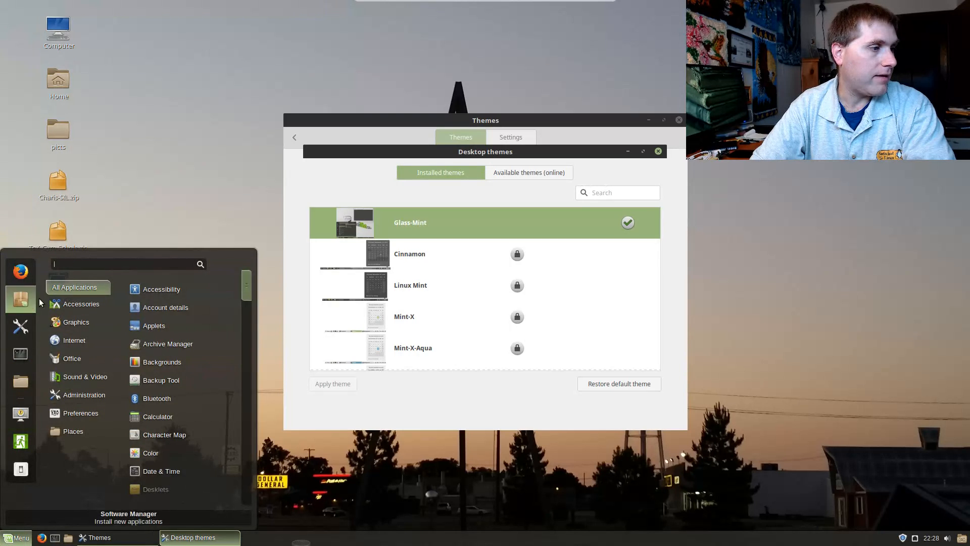
Close the application menu and both theme windows to return to the empty desktop
{"action": "left_click", "coordinate": [420, 465]}
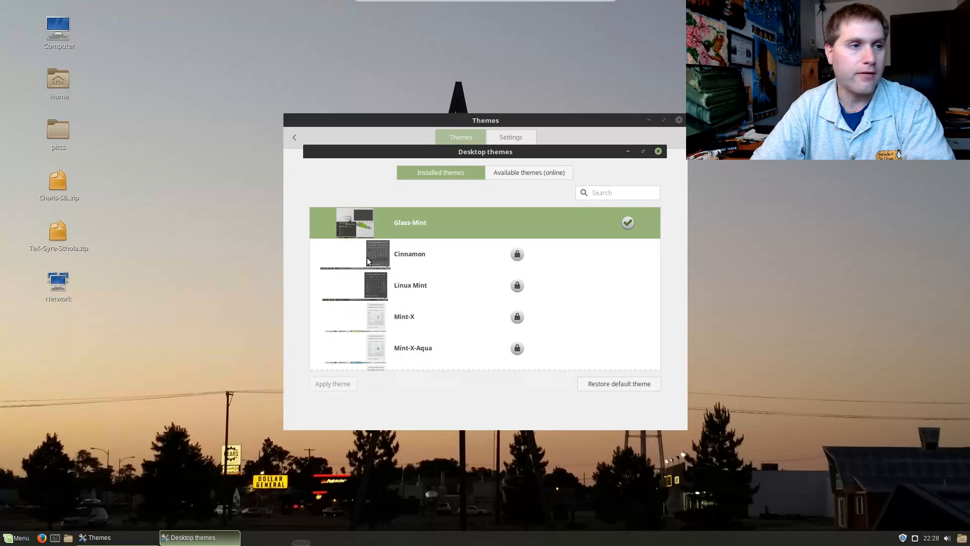
{"action": "left_click", "coordinate": [657, 151]}
{"action": "left_click", "coordinate": [679, 119]}
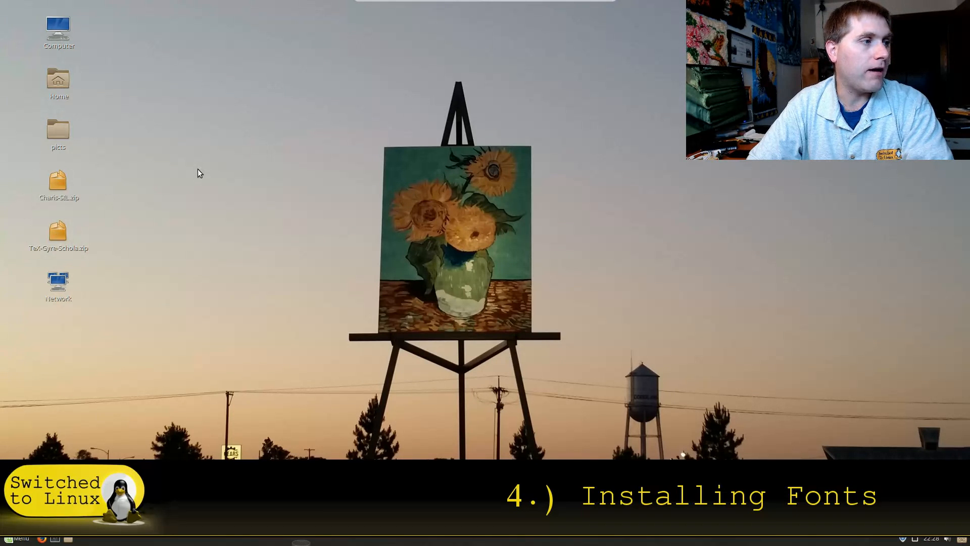
Open Charis-SIL.zip from the desktop and extract its four CharisSIL .ttf font files onto the desktop
{"action": "double_click", "coordinate": [59, 184]}
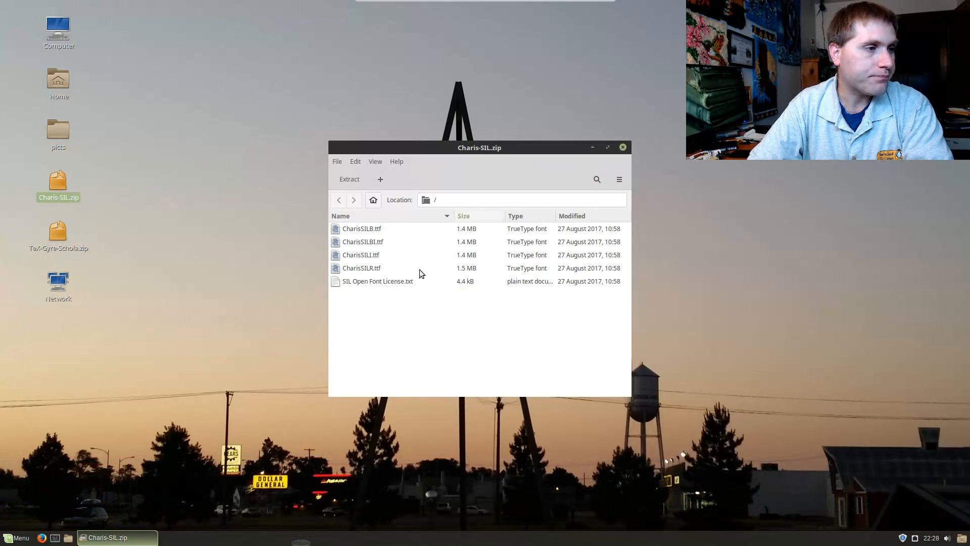
{"action": "left_click", "coordinate": [390, 232]}
{"action": "left_click", "coordinate": [374, 268], "text": "shift"}
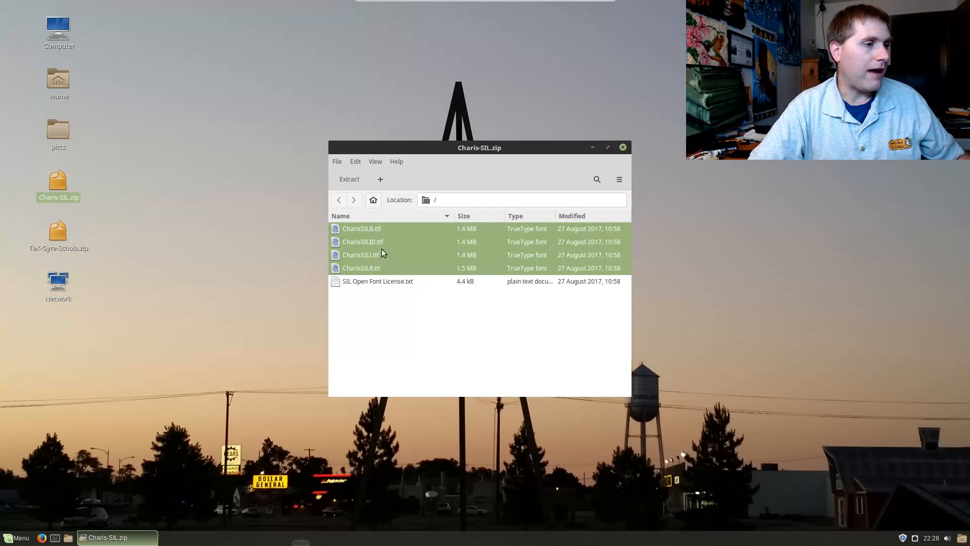
{"action": "left_click_drag", "start_coordinate": [386, 231], "coordinate": [264, 238]}
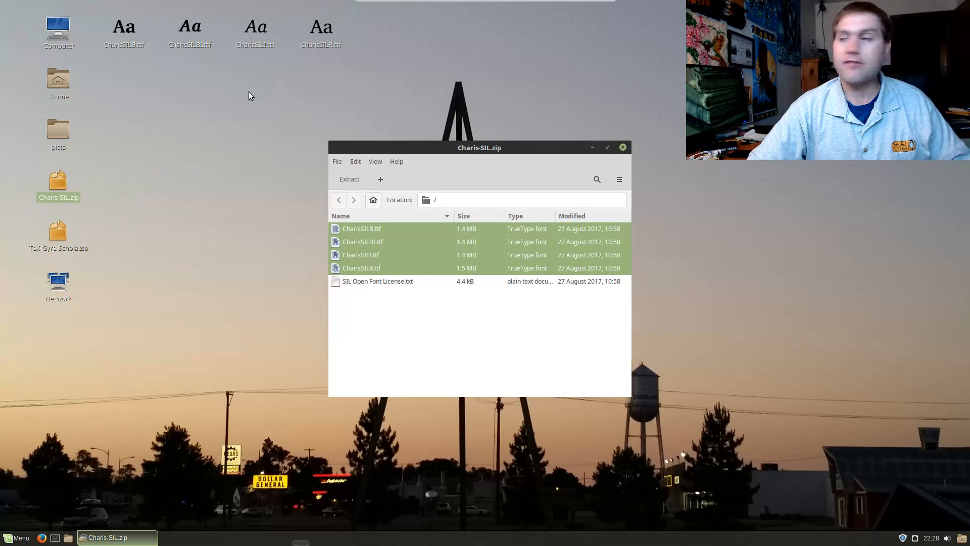
Install the Charis SIL Bold font from CharisSILB.ttf, and close the font viewer and the archive window
{"action": "left_click", "coordinate": [188, 93]}
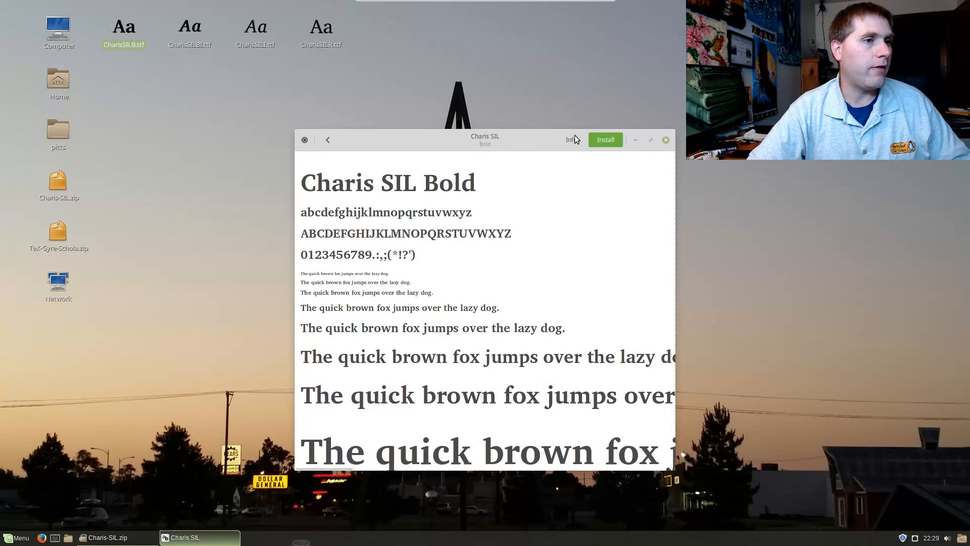
{"action": "left_click", "coordinate": [611, 140]}
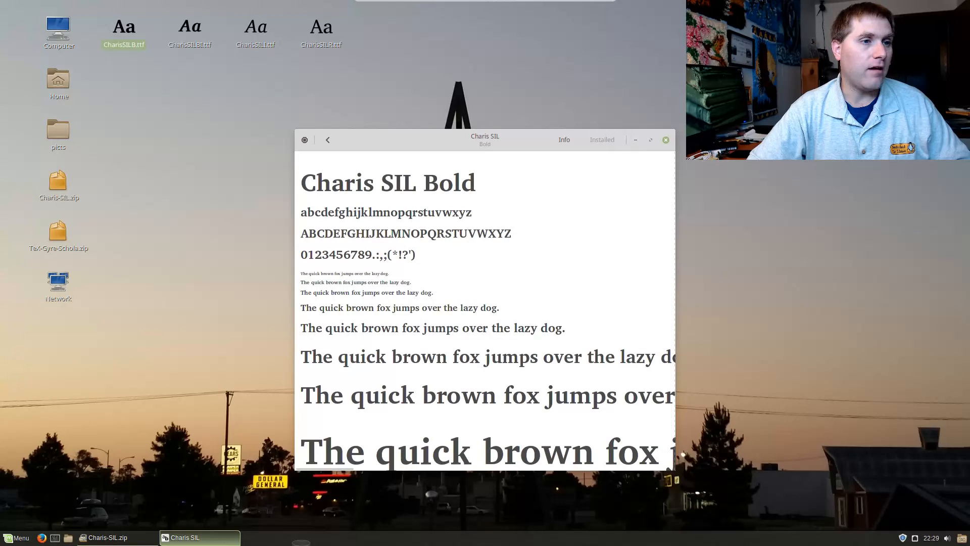
{"action": "left_click", "coordinate": [666, 140]}
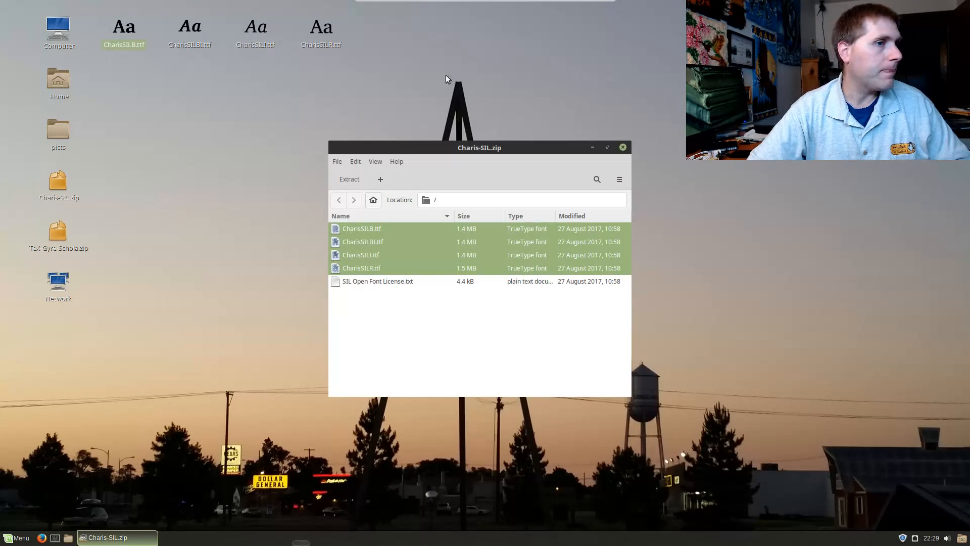
{"action": "left_click", "coordinate": [623, 146]}
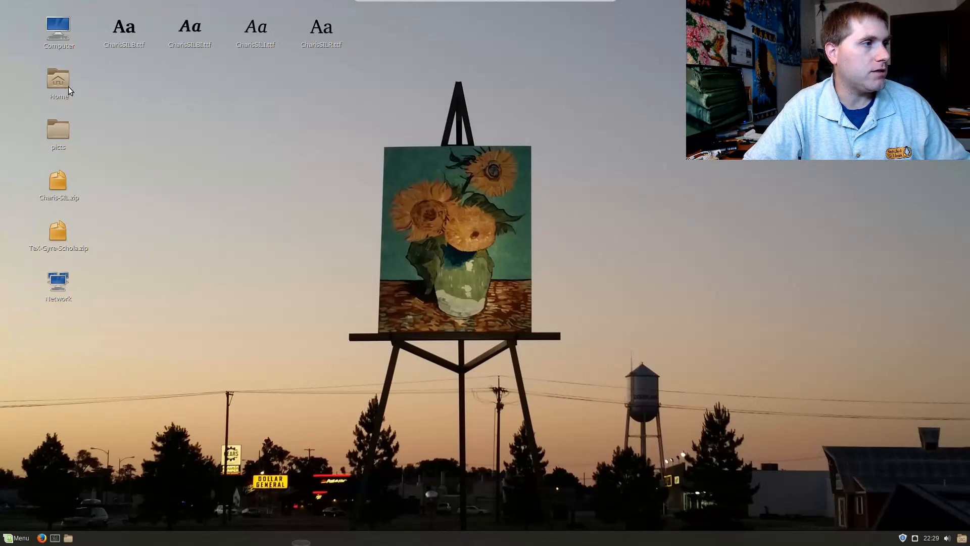
Show the hidden files in the home folder and open the .local/share/fonts folder
{"action": "double_click", "coordinate": [53, 84]}
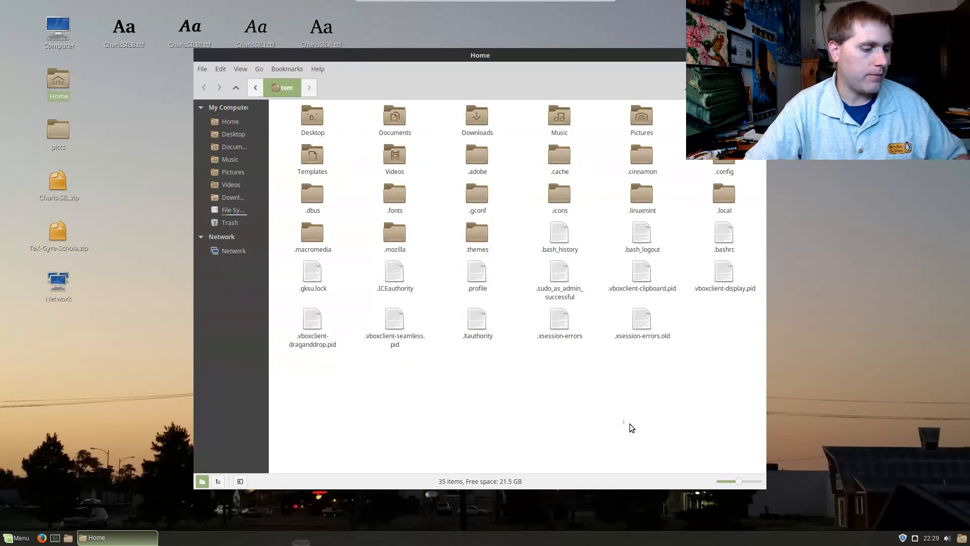
{"action": "key", "text": "ctrl+h"}
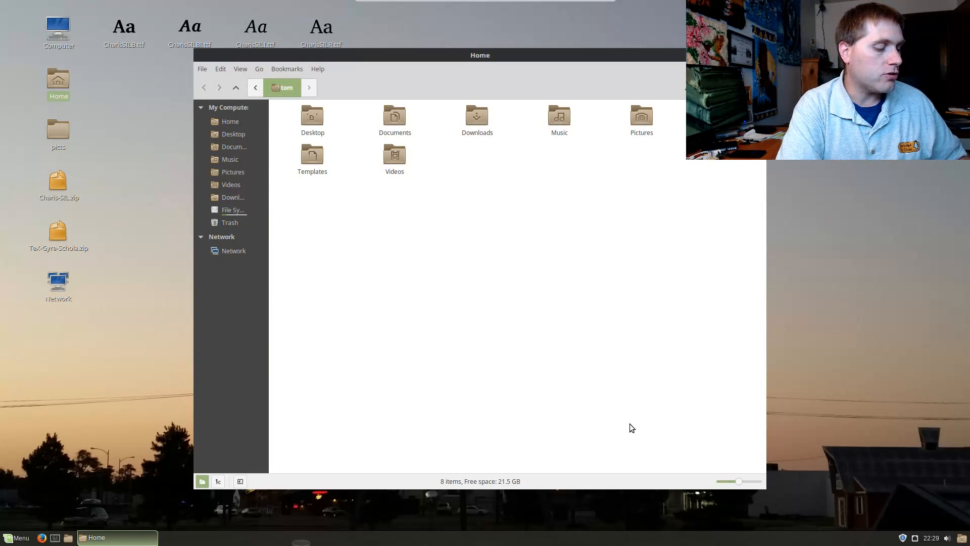
{"action": "key", "text": "ctrl+h"}
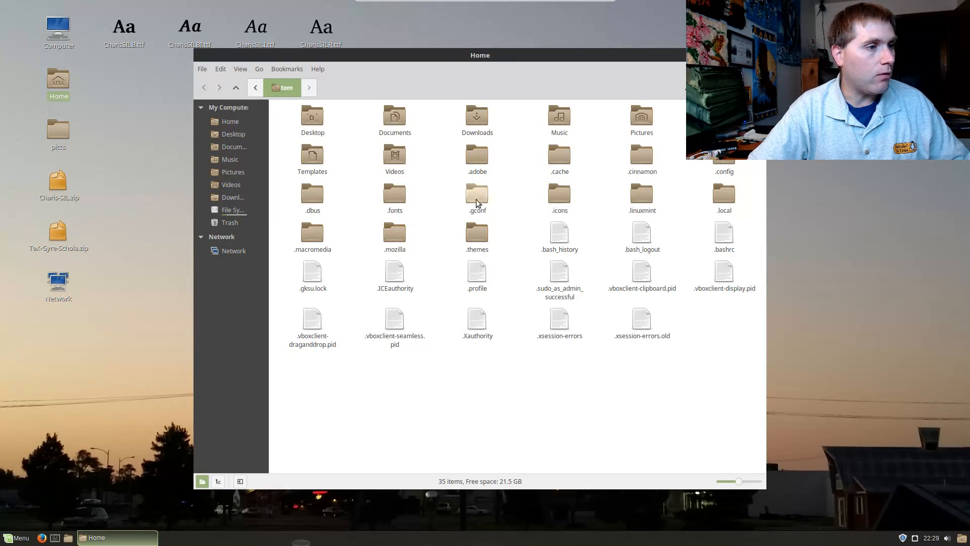
{"action": "double_click", "coordinate": [724, 195]}
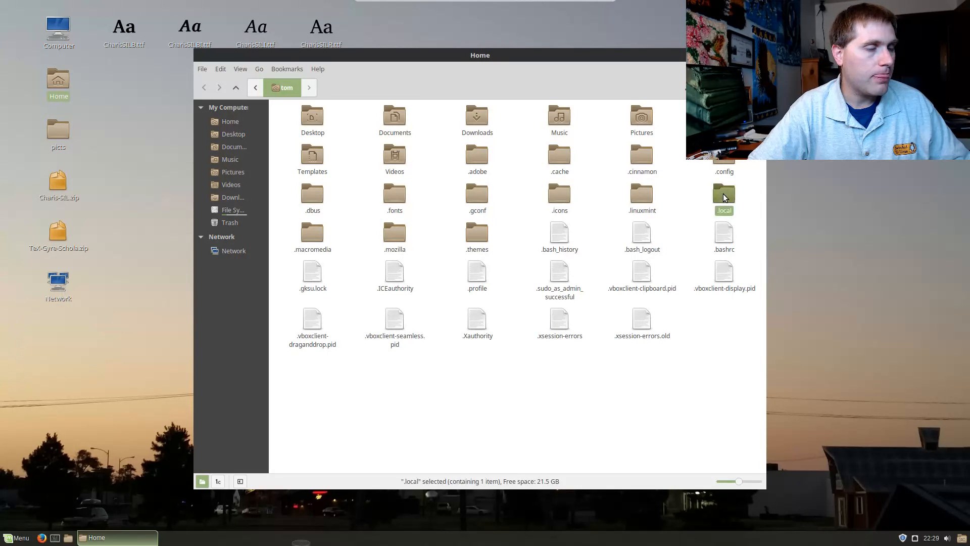
{"action": "left_click", "coordinate": [317, 119]}
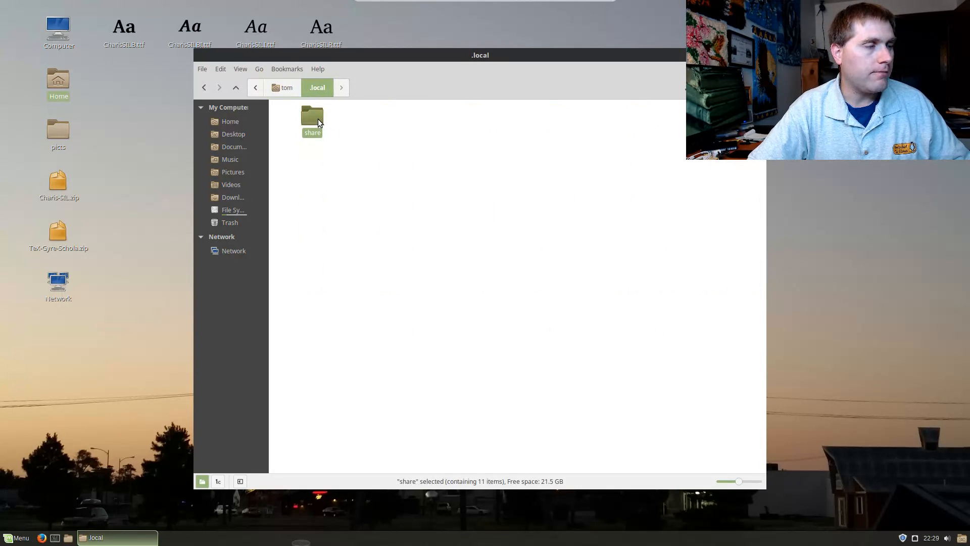
{"action": "double_click", "coordinate": [317, 119]}
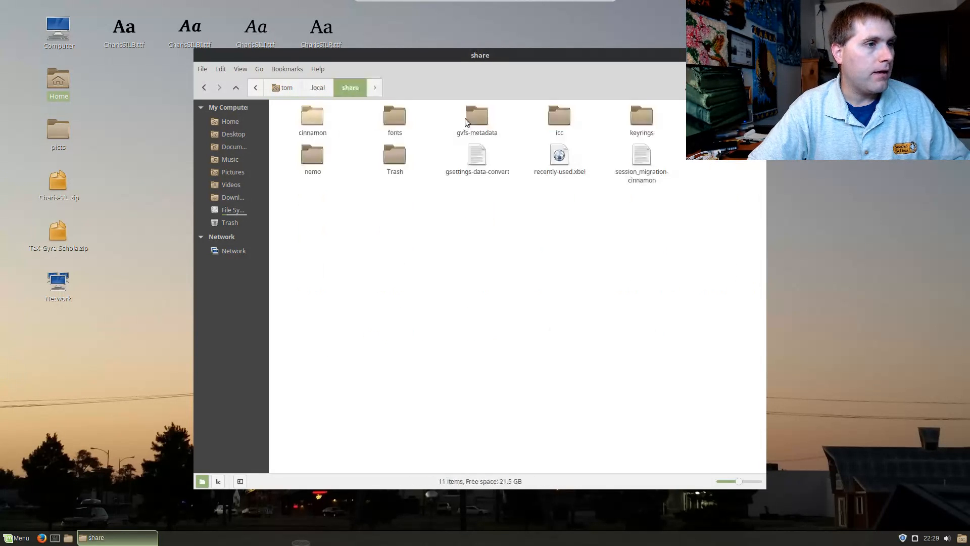
{"action": "double_click", "coordinate": [393, 120]}
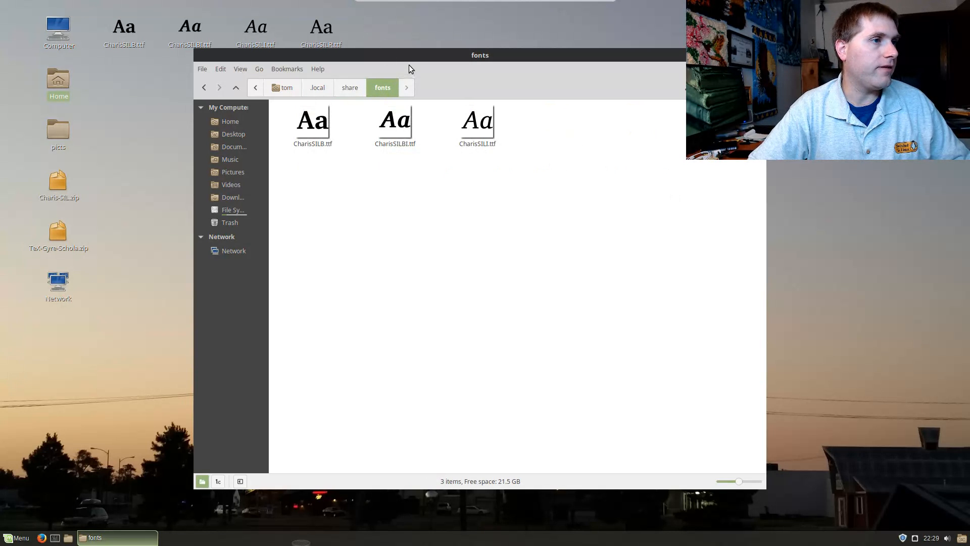
Move the four CharisSIL font files from the desktop into .local/share/fonts, replacing the files already there
{"action": "left_click_drag", "start_coordinate": [404, 56], "coordinate": [162, 18]}
{"action": "left_click_drag", "start_coordinate": [102, 20], "coordinate": [446, 247]}
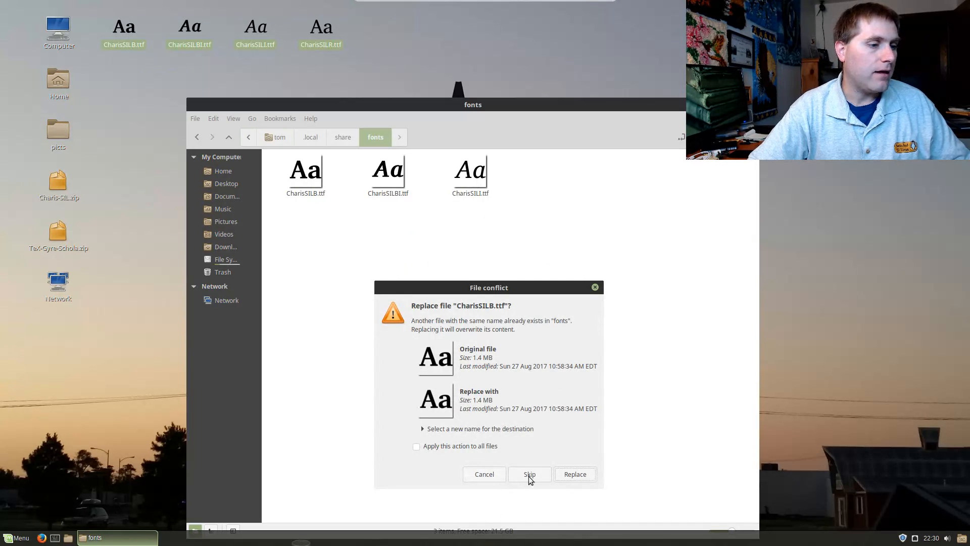
{"action": "left_click", "coordinate": [576, 474]}
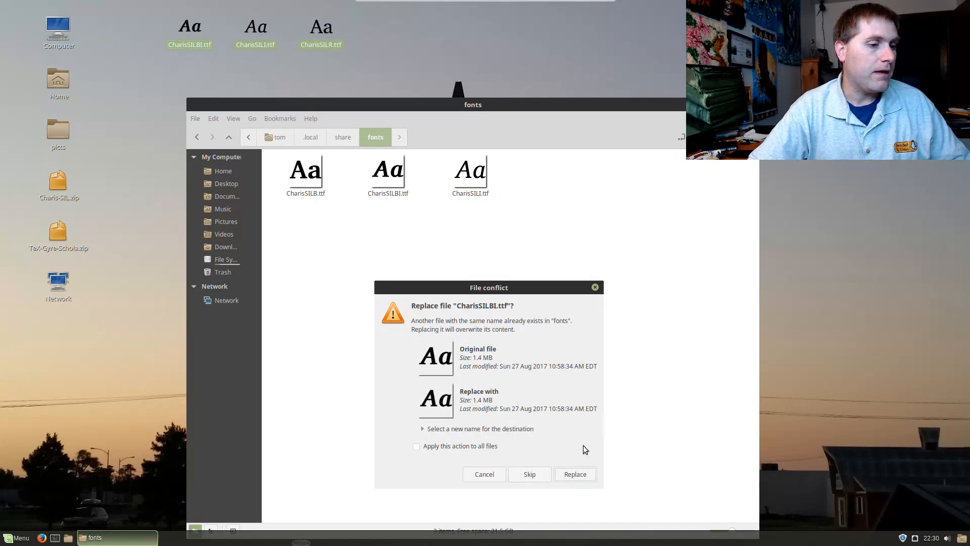
{"action": "left_click", "coordinate": [577, 474]}
{"action": "left_click", "coordinate": [579, 474]}
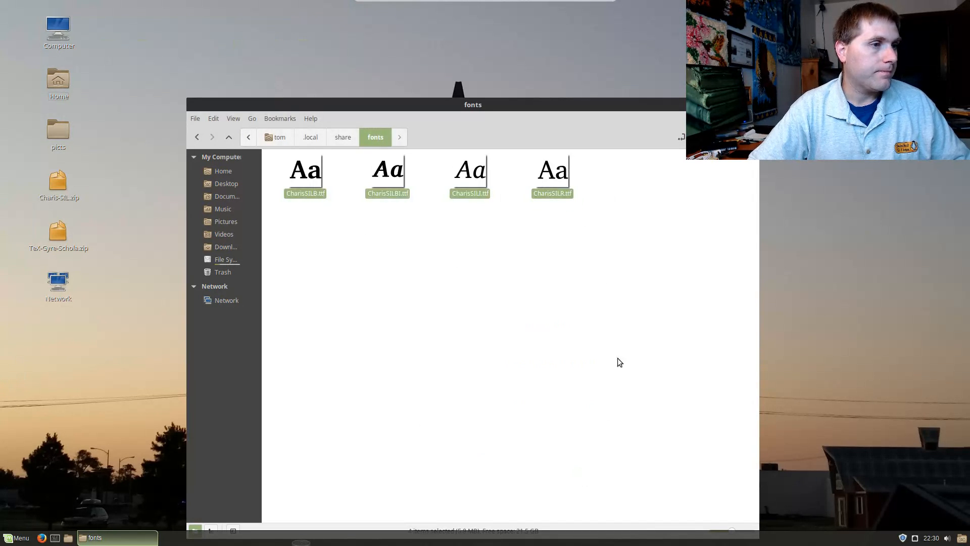
{"action": "left_click", "coordinate": [589, 293]}
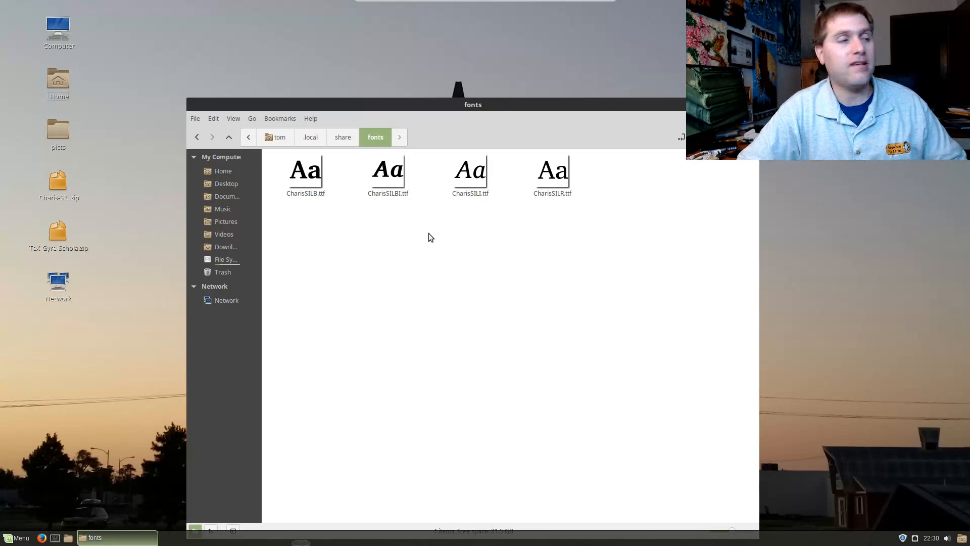
Examine the fonts in the home folder's .fonts directory and the contents of TeX-Gyre-Schola.zip, and close both windows
{"action": "left_click", "coordinate": [269, 138]}
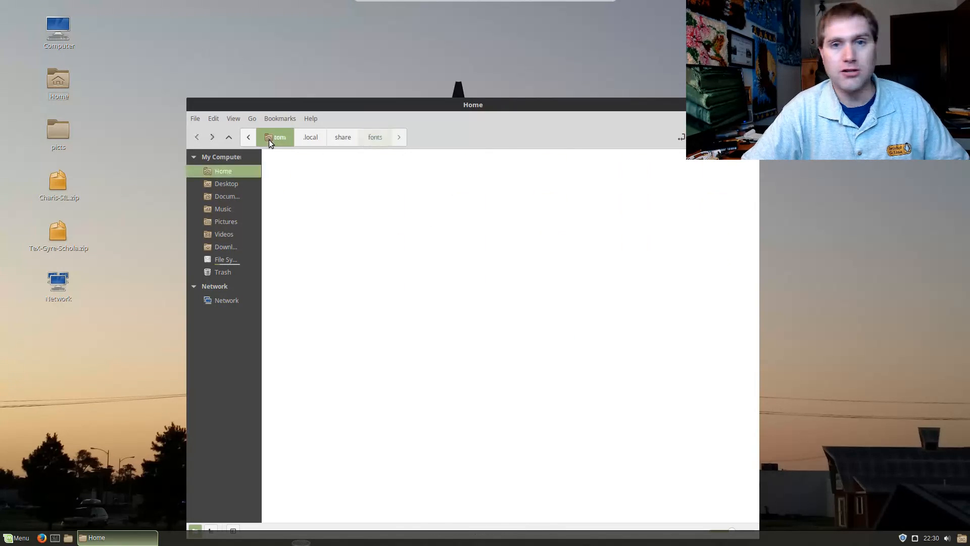
{"action": "left_click", "coordinate": [547, 435]}
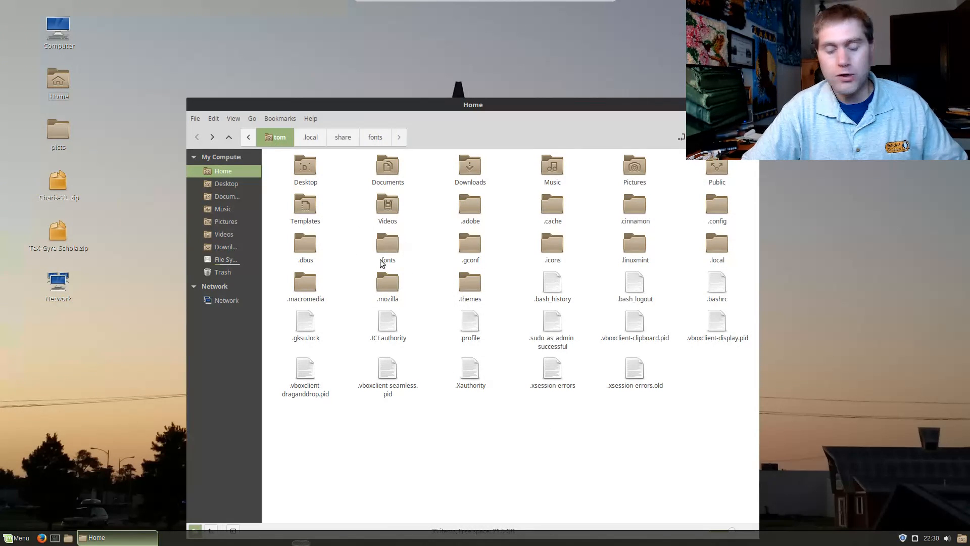
{"action": "double_click", "coordinate": [391, 247]}
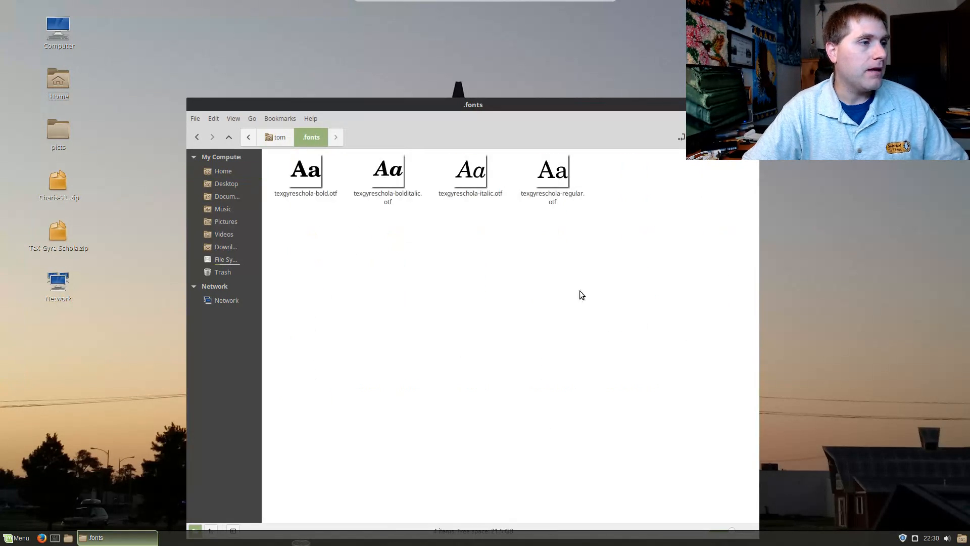
{"action": "double_click", "coordinate": [55, 240]}
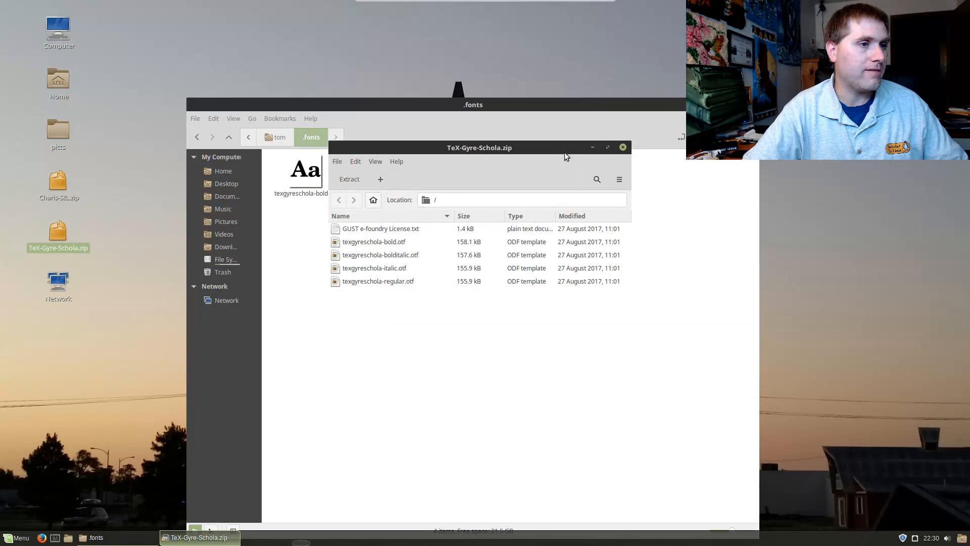
{"action": "left_click_drag", "start_coordinate": [508, 147], "coordinate": [789, 163]}
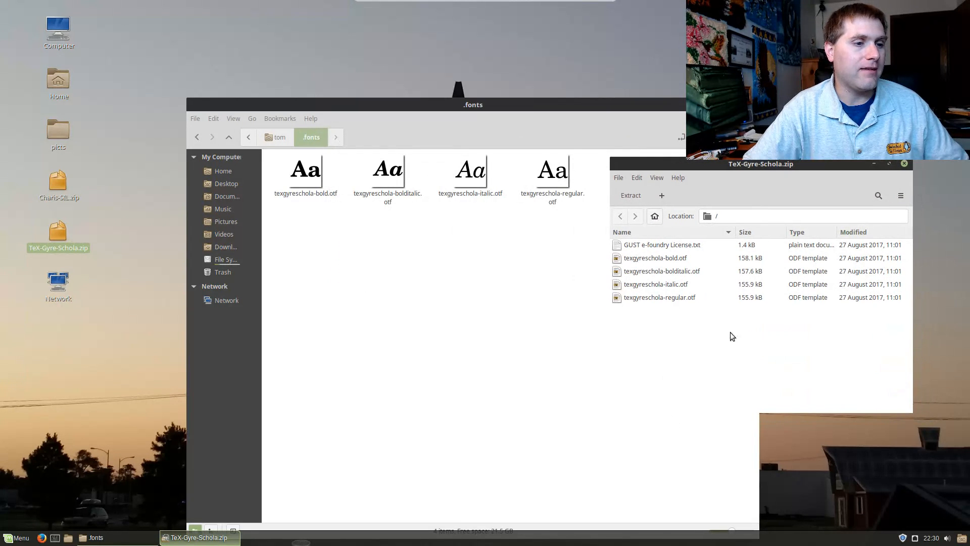
{"action": "left_click", "coordinate": [904, 164]}
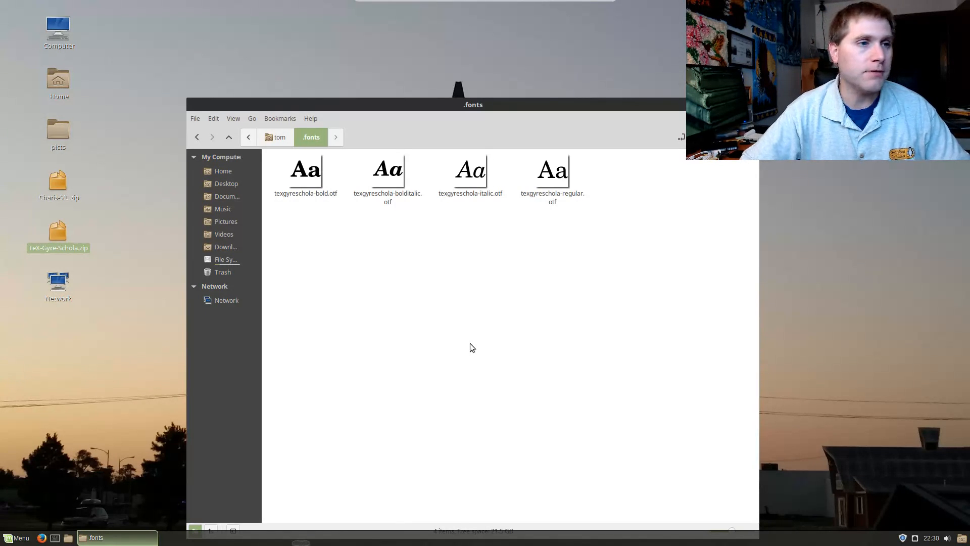
{"action": "key", "text": "ctrl+w"}
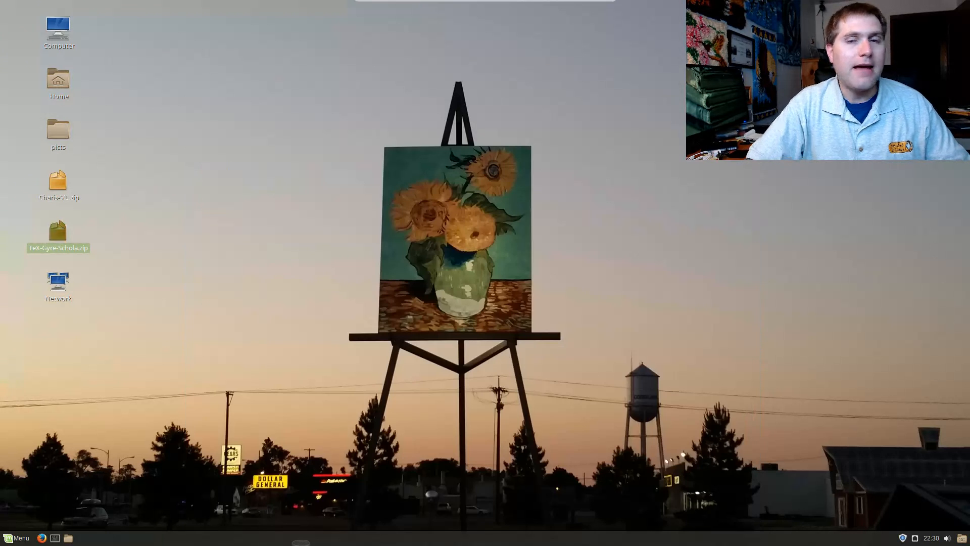
Open the computer's file system and go to the /usr/share folder
{"action": "double_click", "coordinate": [59, 34]}
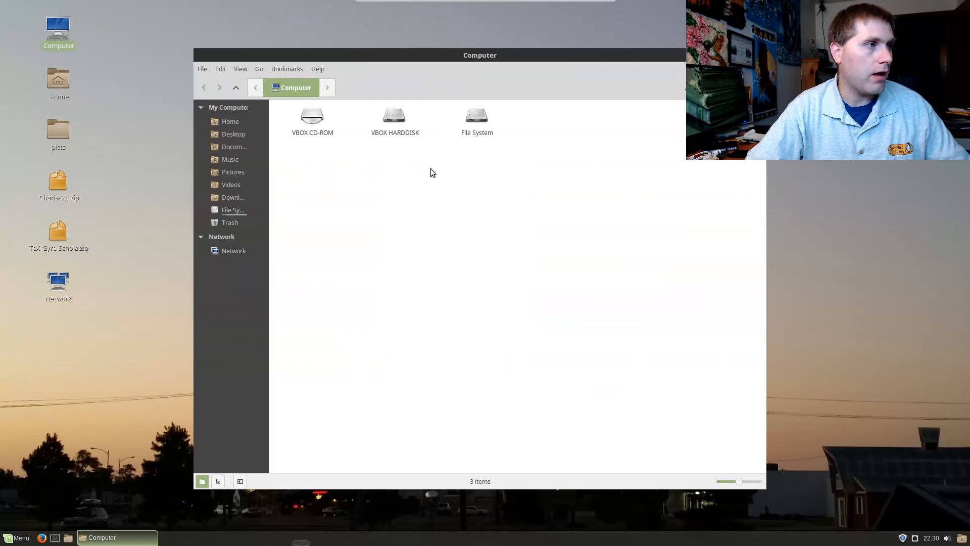
{"action": "double_click", "coordinate": [469, 120]}
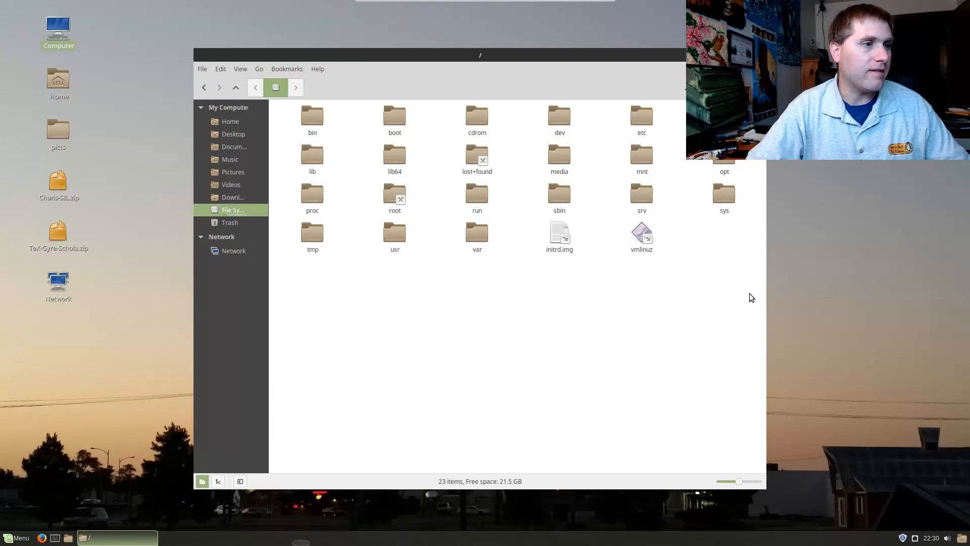
{"action": "double_click", "coordinate": [397, 233]}
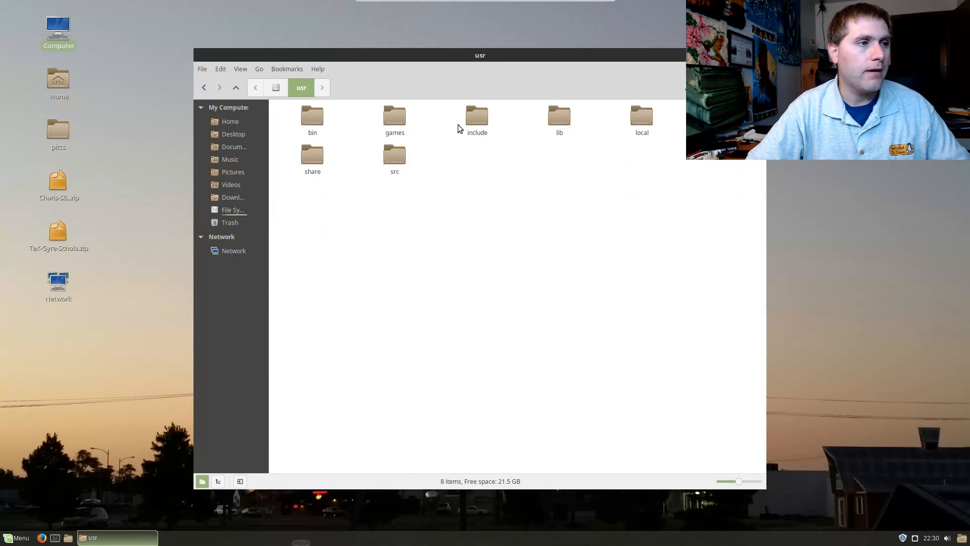
{"action": "double_click", "coordinate": [311, 157]}
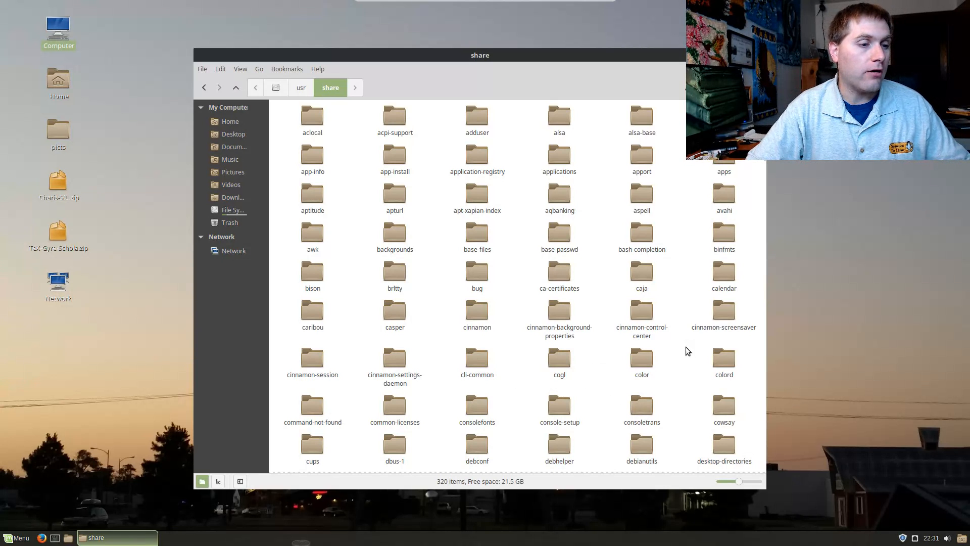
Open the fonts folder in /usr/share as root, entering the account password to authenticate
{"action": "left_click_drag", "start_coordinate": [763, 160], "coordinate": [765, 200]}
{"action": "scroll", "coordinate": [718, 209], "scroll_direction": "up", "scroll_amount": 2}
{"action": "scroll", "coordinate": [719, 211], "scroll_direction": "down", "scroll_amount": 4}
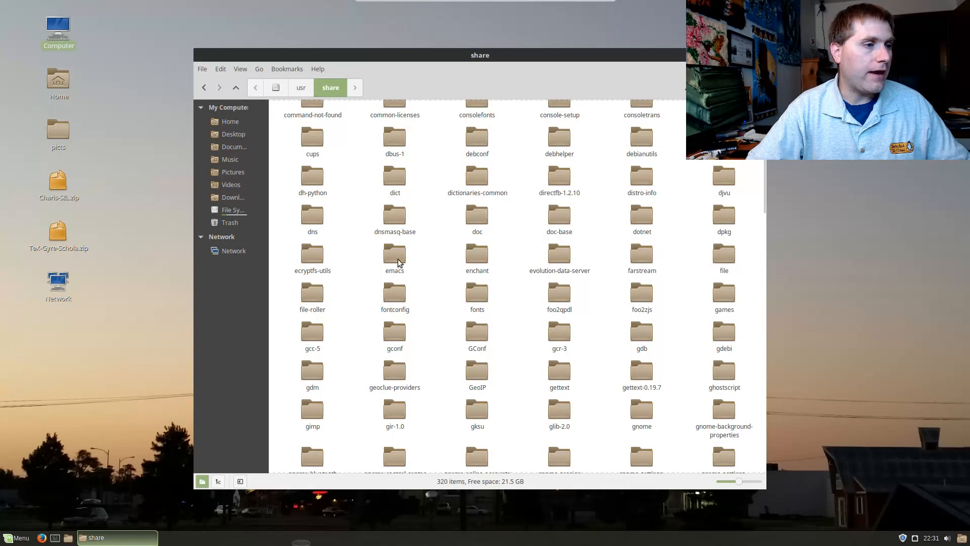
{"action": "left_click", "coordinate": [484, 297]}
{"action": "right_click", "coordinate": [484, 296]}
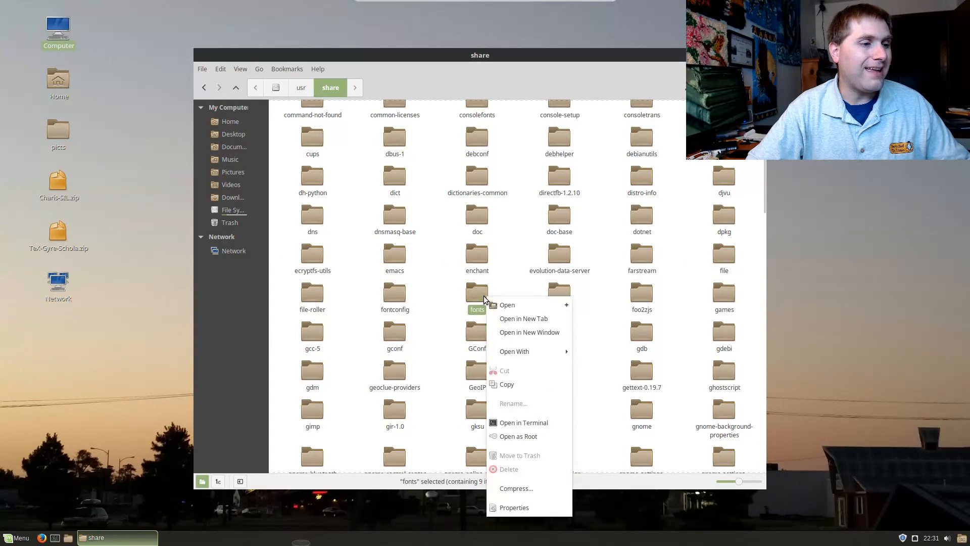
{"action": "left_click", "coordinate": [514, 438]}
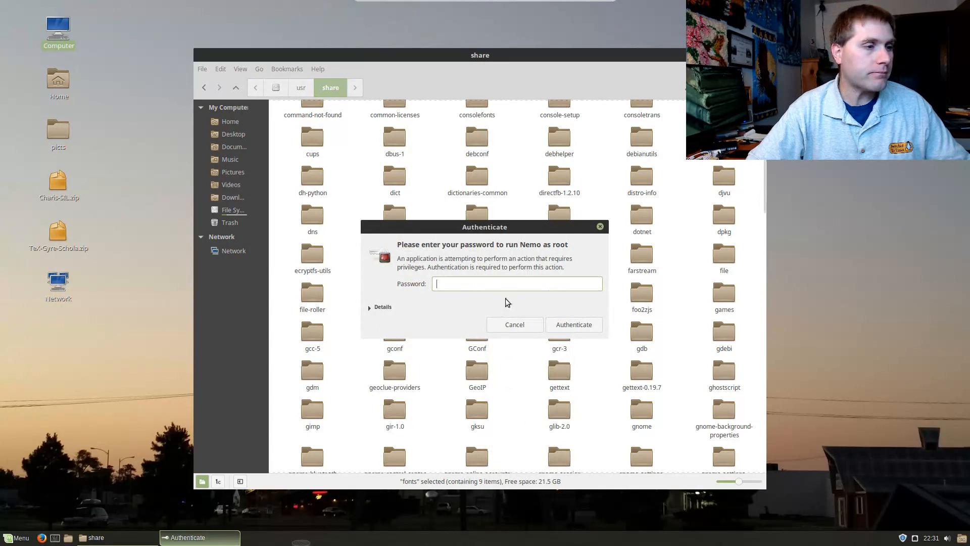
{"action": "type", "text": "****"}
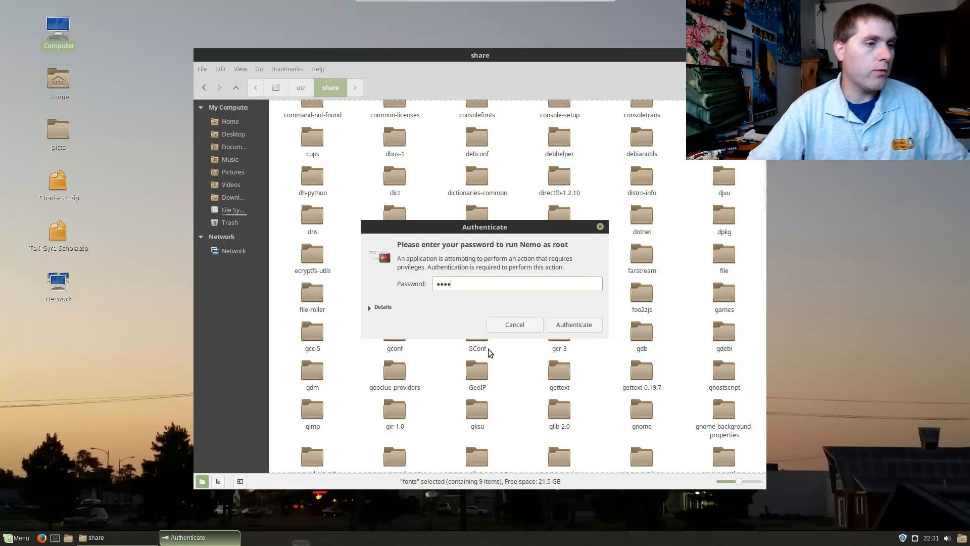
{"action": "left_click", "coordinate": [575, 325]}
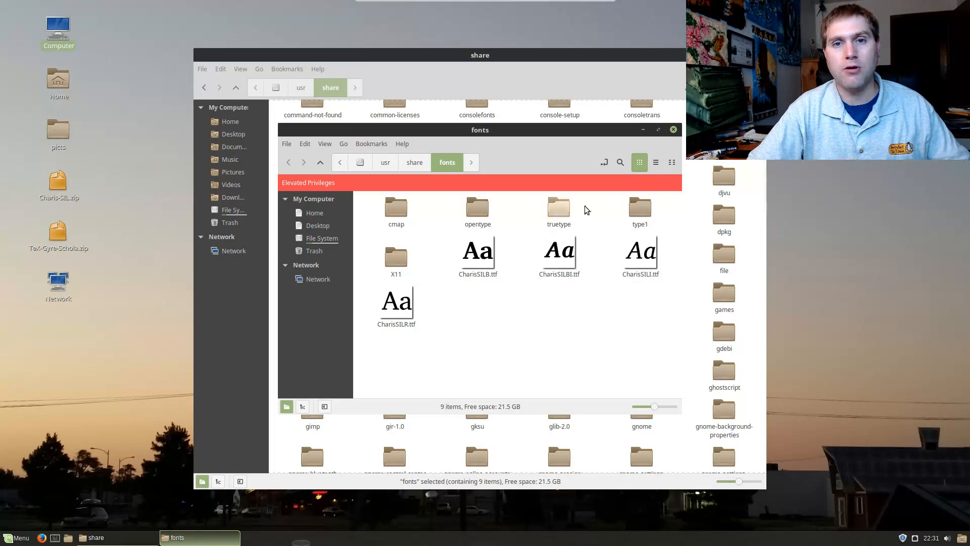
Close the elevated fonts window and the share window
{"action": "left_click", "coordinate": [673, 130]}
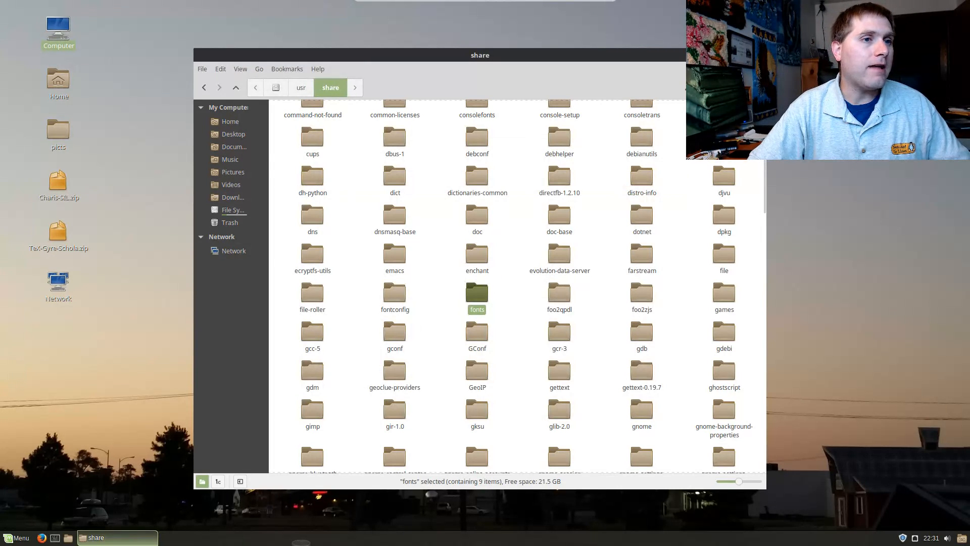
{"action": "left_click", "coordinate": [756, 55]}
{"action": "left_click", "coordinate": [265, 108]}
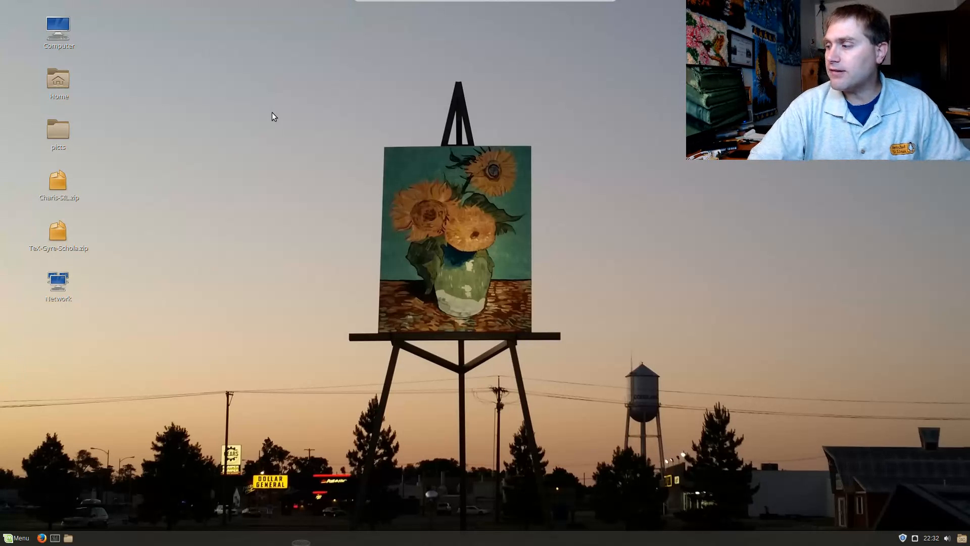
Open Software Manager, entering the account password to authorize administrative tasks
{"action": "left_click", "coordinate": [17, 538]}
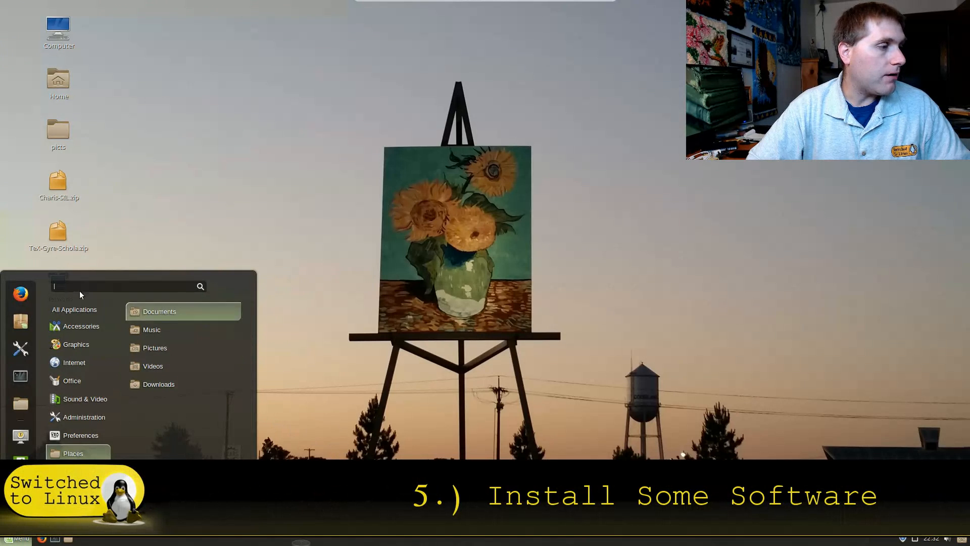
{"action": "left_click", "coordinate": [12, 326]}
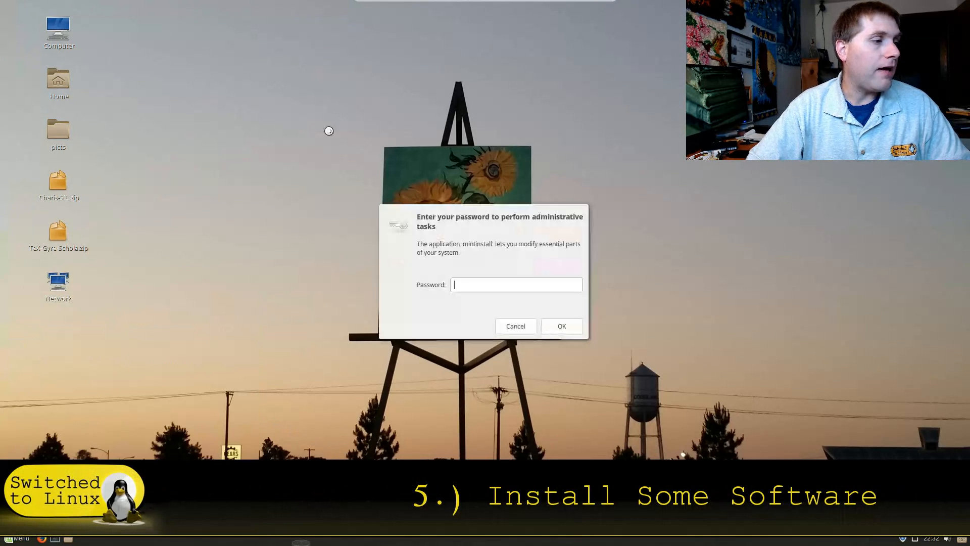
{"action": "type", "text": "••••"}
{"action": "key", "text": "Return"}
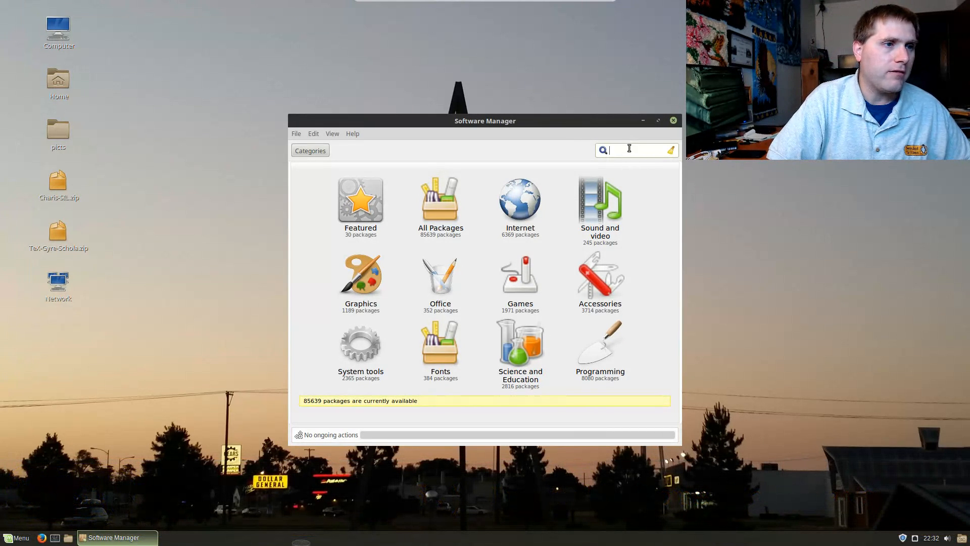
Search the available software for "web browser", look through the results, and clear the search text
{"action": "type", "text": "web browser"}
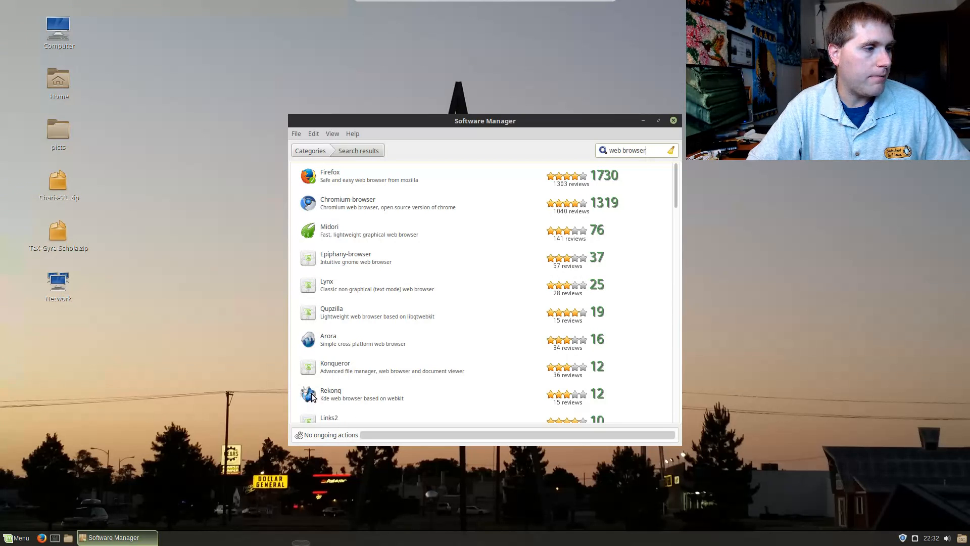
{"action": "scroll", "coordinate": [344, 373], "scroll_direction": "down", "scroll_amount": 9}
{"action": "scroll", "coordinate": [362, 342], "scroll_direction": "down", "scroll_amount": 6}
{"action": "scroll", "coordinate": [408, 357], "scroll_direction": "down", "scroll_amount": 15}
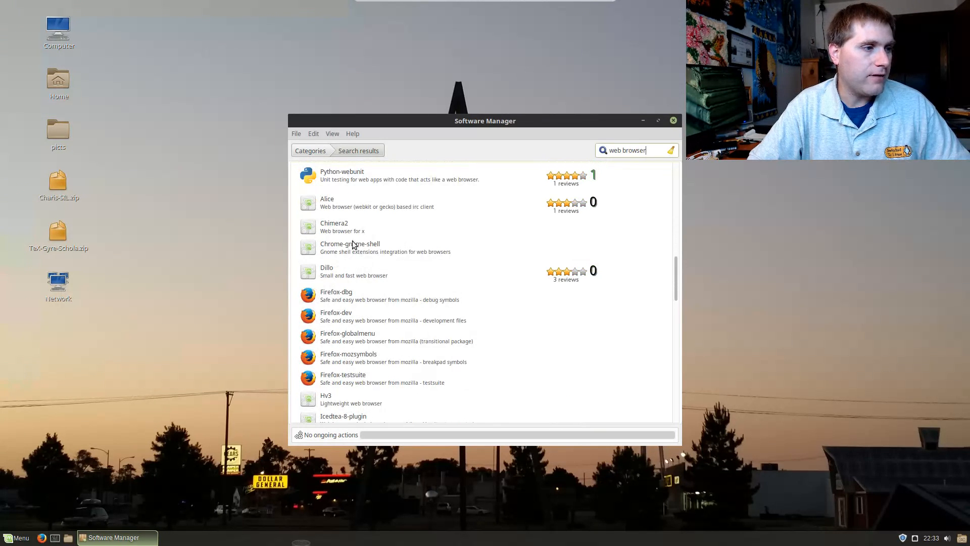
{"action": "scroll", "coordinate": [407, 374], "scroll_direction": "down", "scroll_amount": 10}
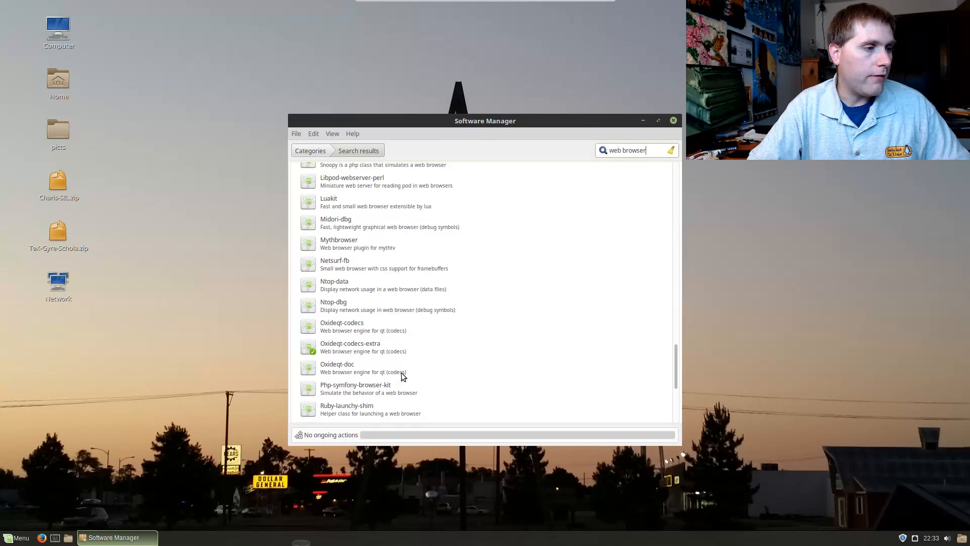
{"action": "scroll", "coordinate": [408, 372], "scroll_direction": "up", "scroll_amount": 20}
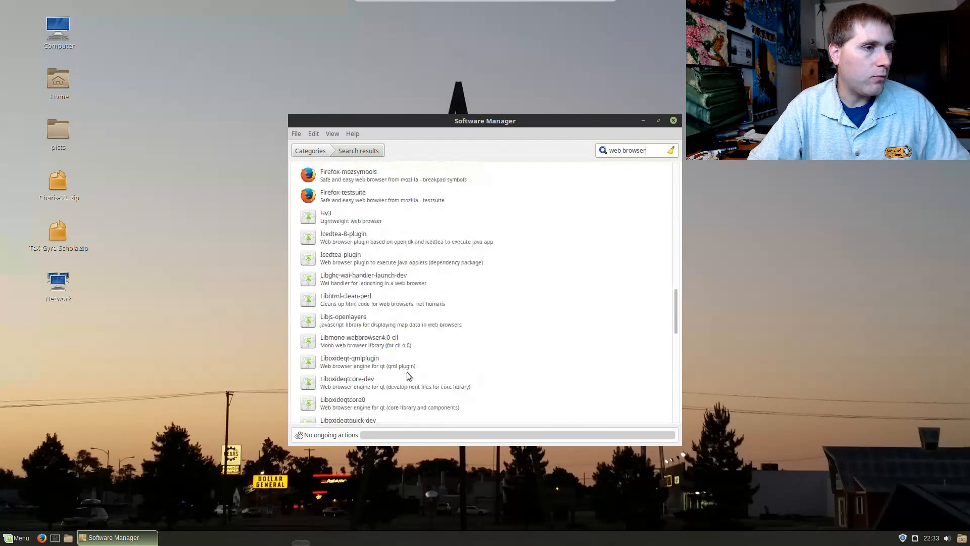
{"action": "key", "text": "ctrl+a"}
{"action": "key", "text": "BackSpace"}
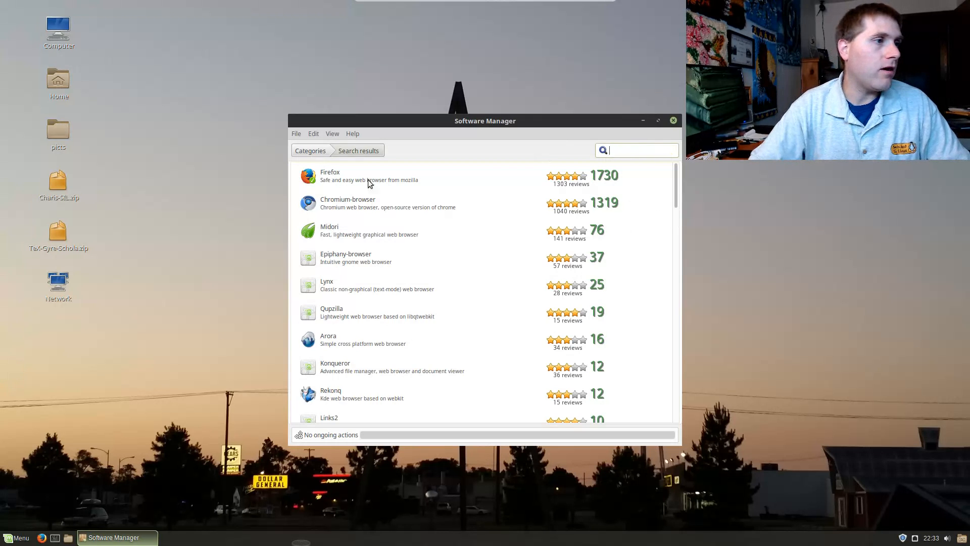
Browse the Board games, Real-time strategy, and Simulation and racing groups under Games, and close Software Manager
{"action": "left_click", "coordinate": [323, 150]}
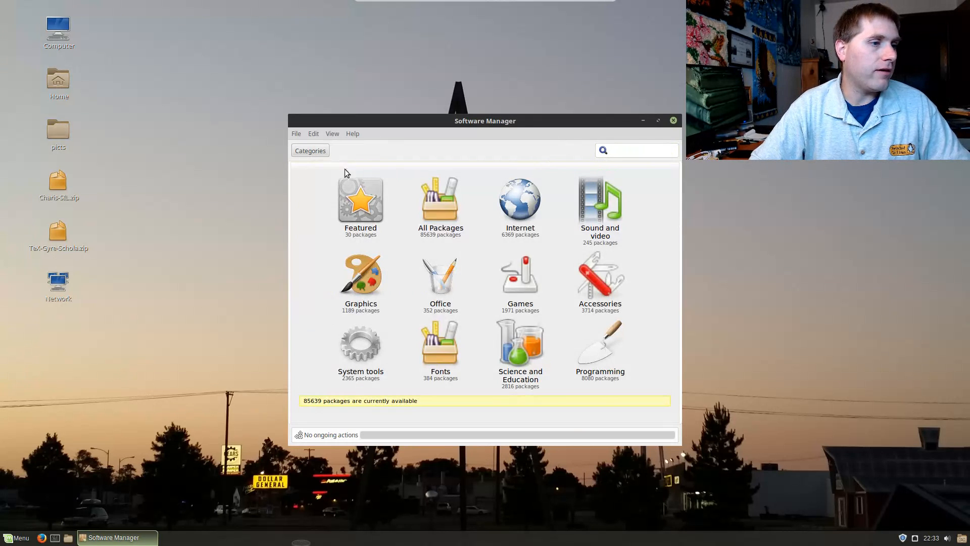
{"action": "left_click", "coordinate": [523, 285]}
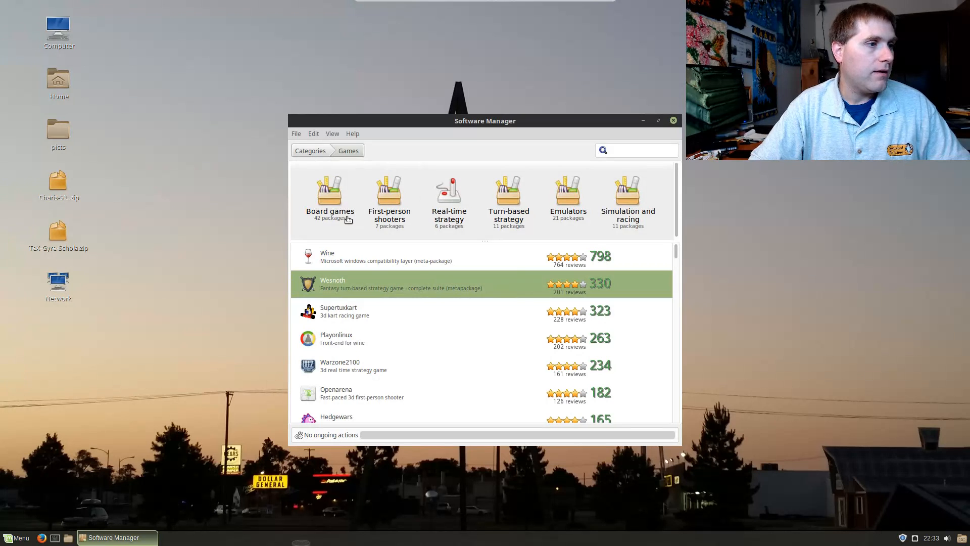
{"action": "left_click", "coordinate": [575, 205]}
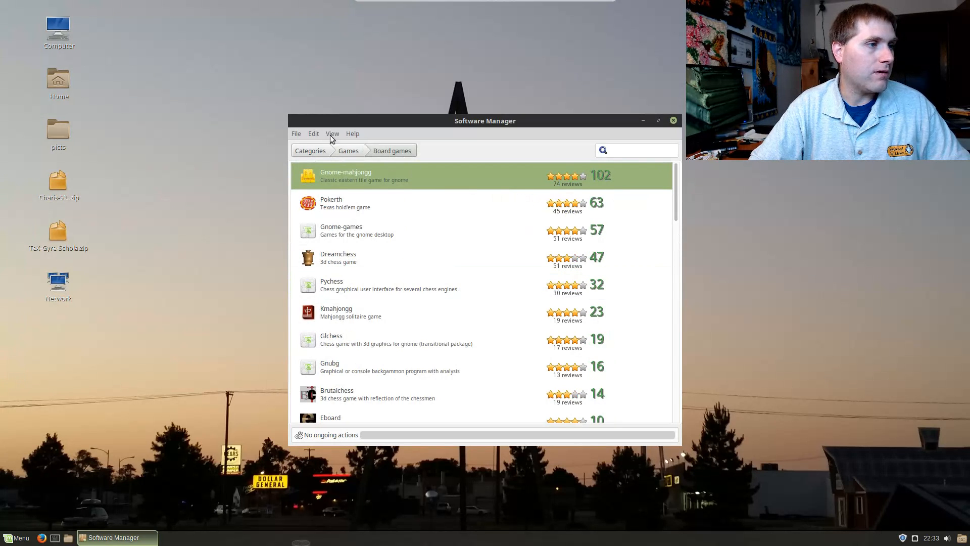
{"action": "left_click", "coordinate": [353, 150]}
{"action": "left_click", "coordinate": [463, 200]}
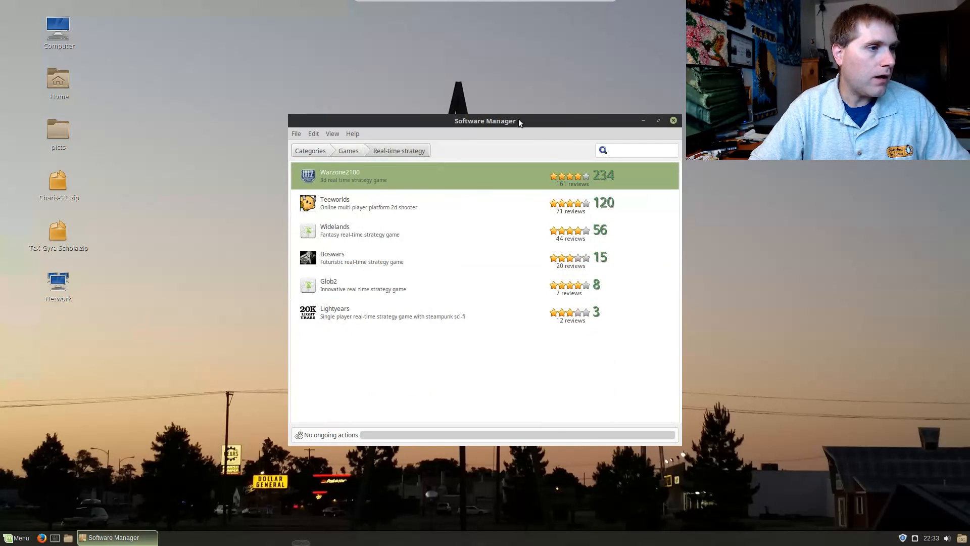
{"action": "left_click", "coordinate": [349, 152]}
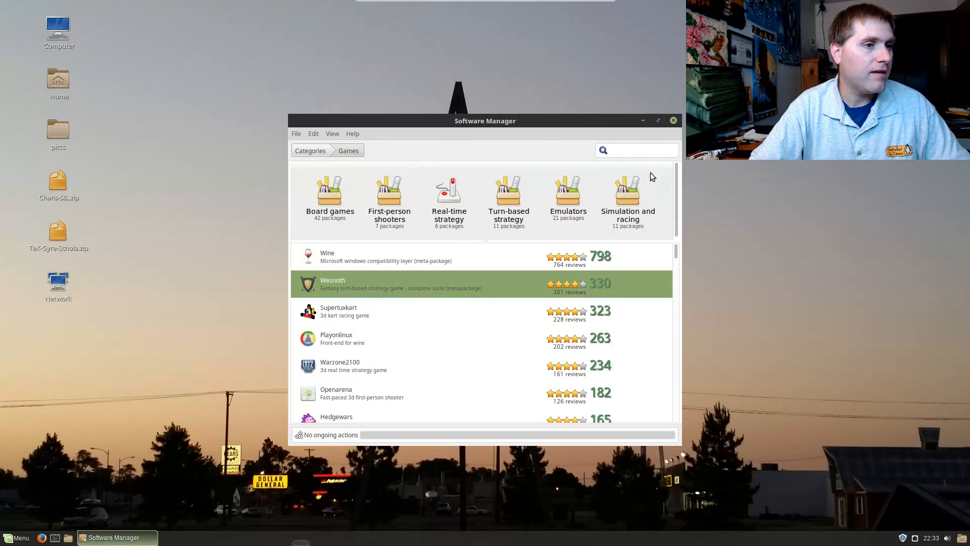
{"action": "left_click", "coordinate": [654, 197]}
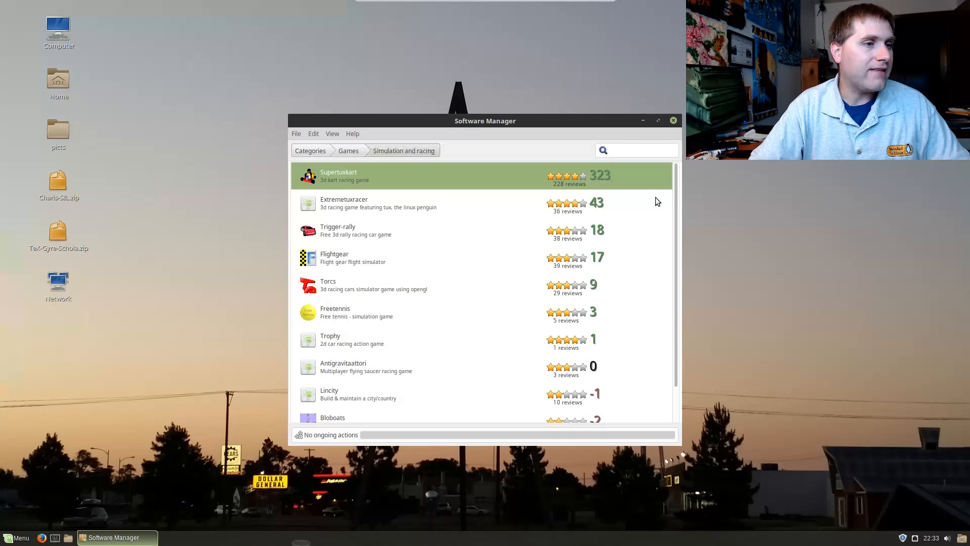
{"action": "left_click", "coordinate": [348, 152]}
{"action": "left_click", "coordinate": [313, 151]}
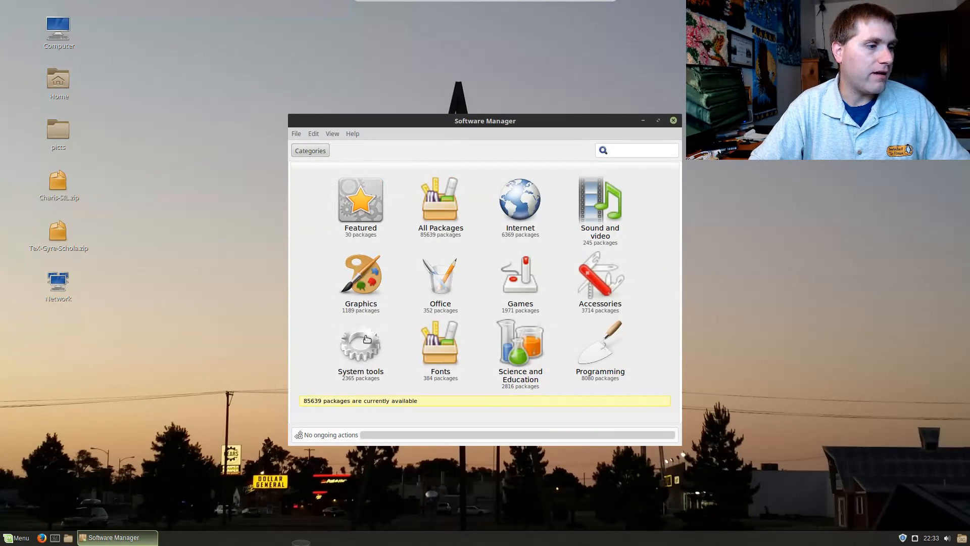
{"action": "left_click", "coordinate": [634, 150]}
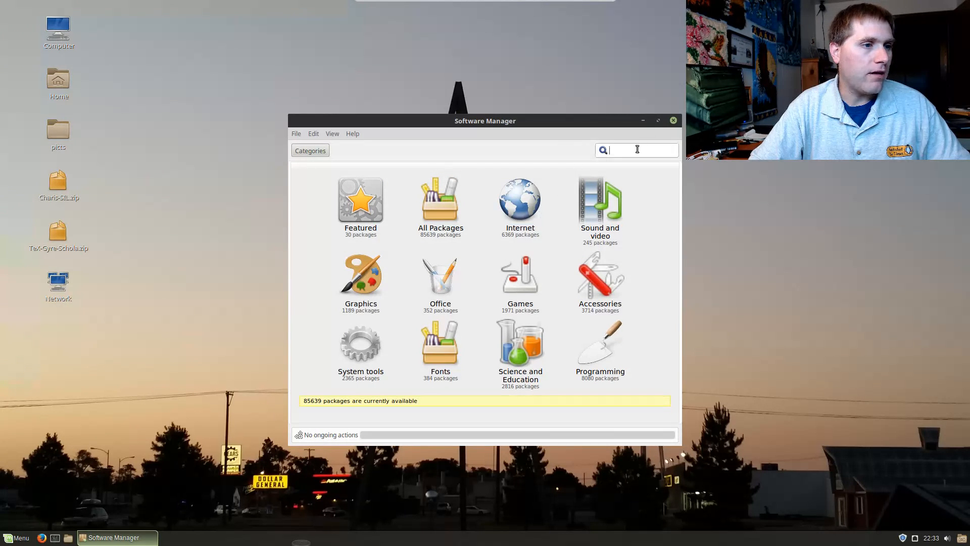
{"action": "left_click", "coordinate": [673, 121]}
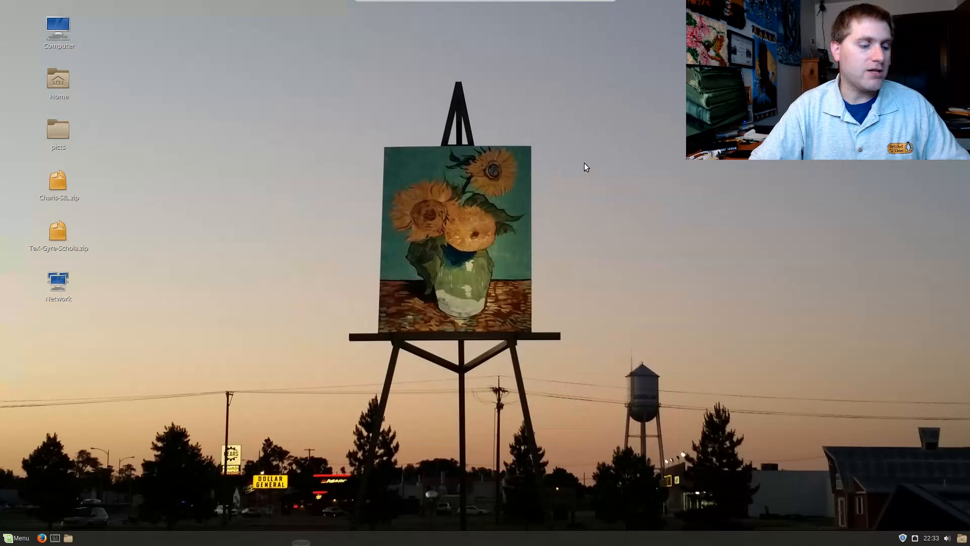
Install Bluefish in a terminal with "sudo apt install bluefish", entering the sudo password and accepting the installation, and exit the terminal
{"action": "key", "text": "ctrl+alt+t"}
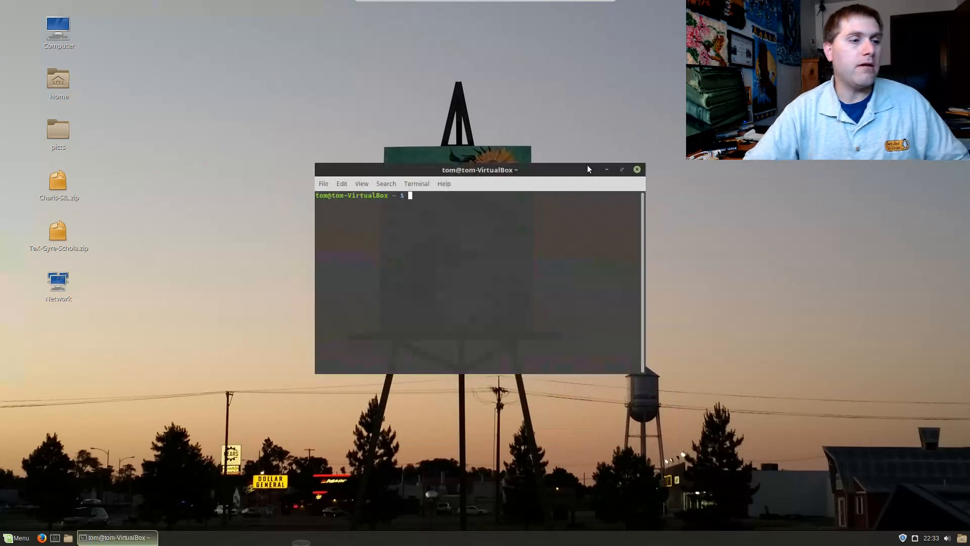
{"action": "type", "text": "sudo apt "}
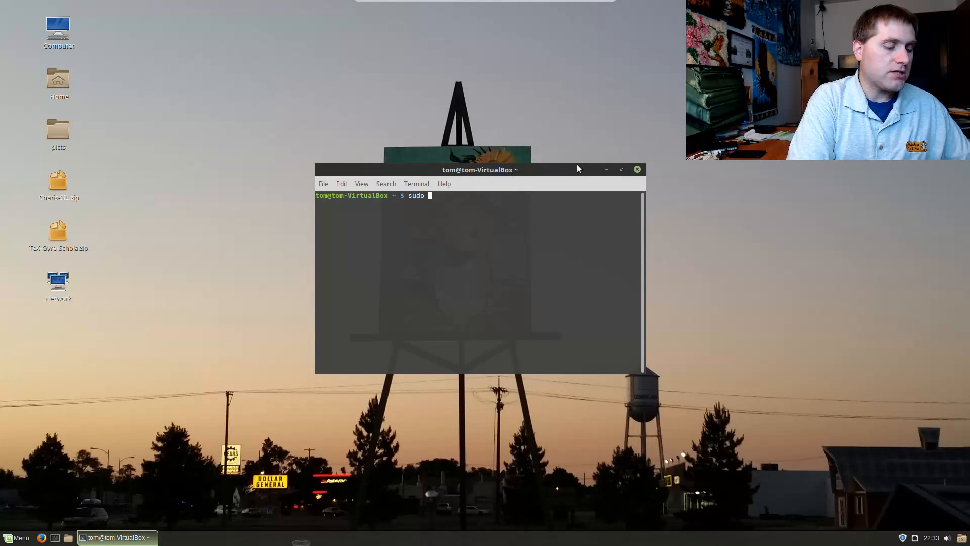
{"action": "type", "text": "inst"}
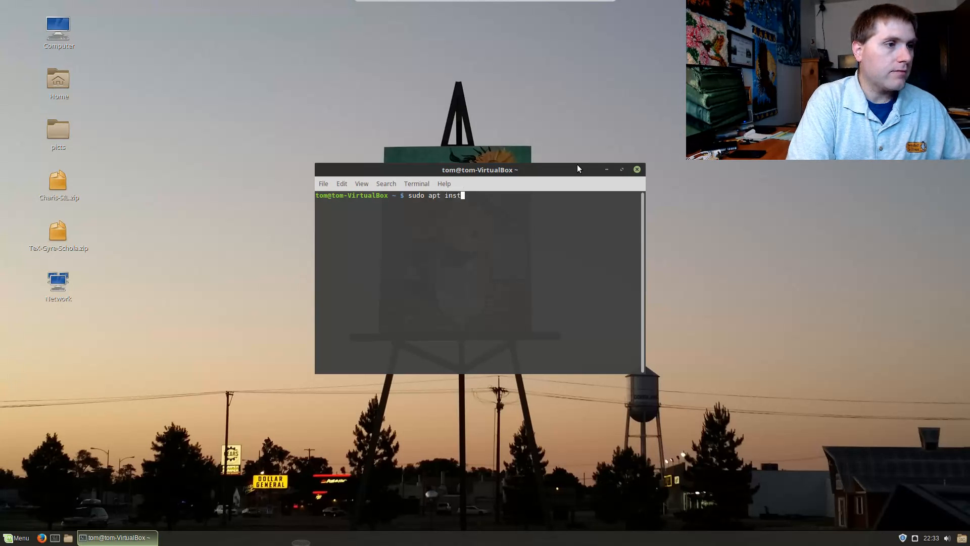
{"action": "type", "text": "all bluefish"}
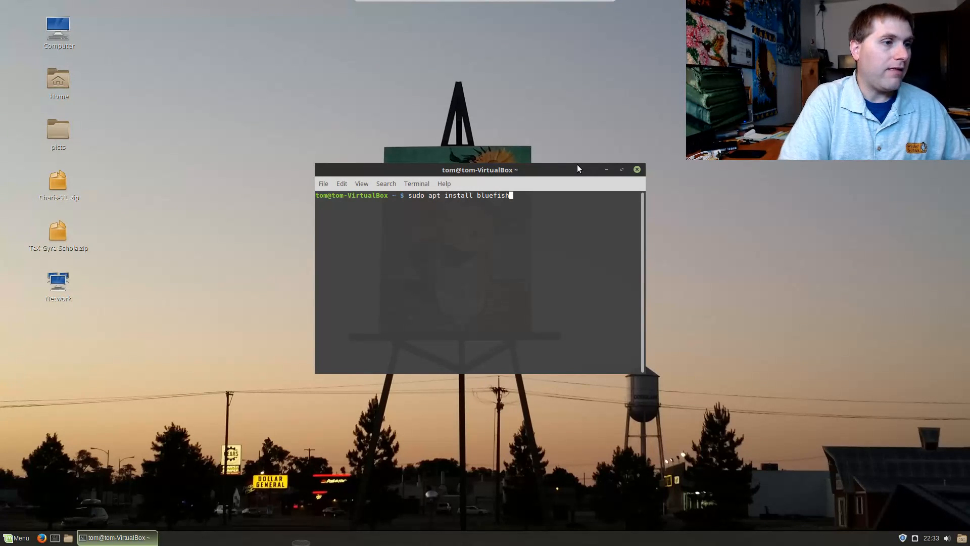
{"action": "key", "text": "Return"}
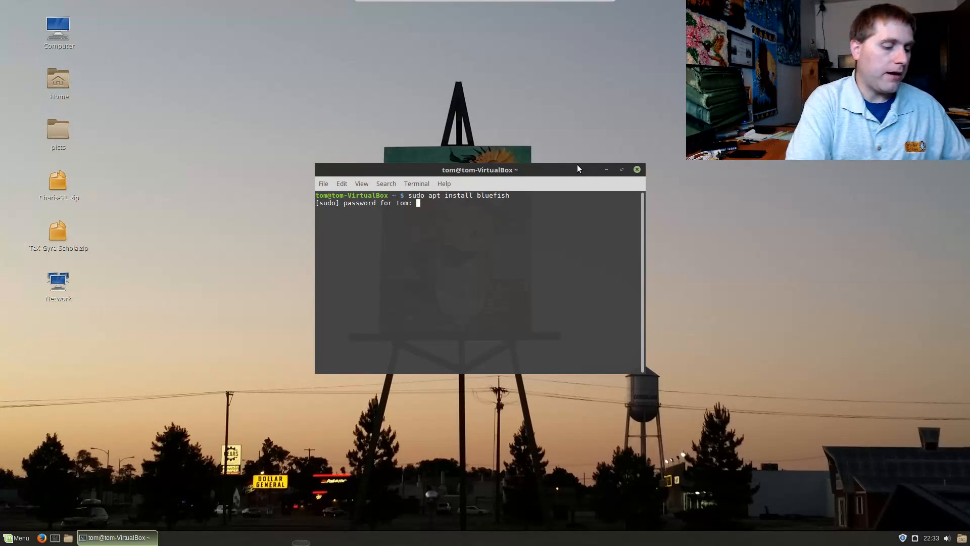
{"action": "key", "text": "Return"}
{"action": "type", "text": "y"}
{"action": "key", "text": "Return"}
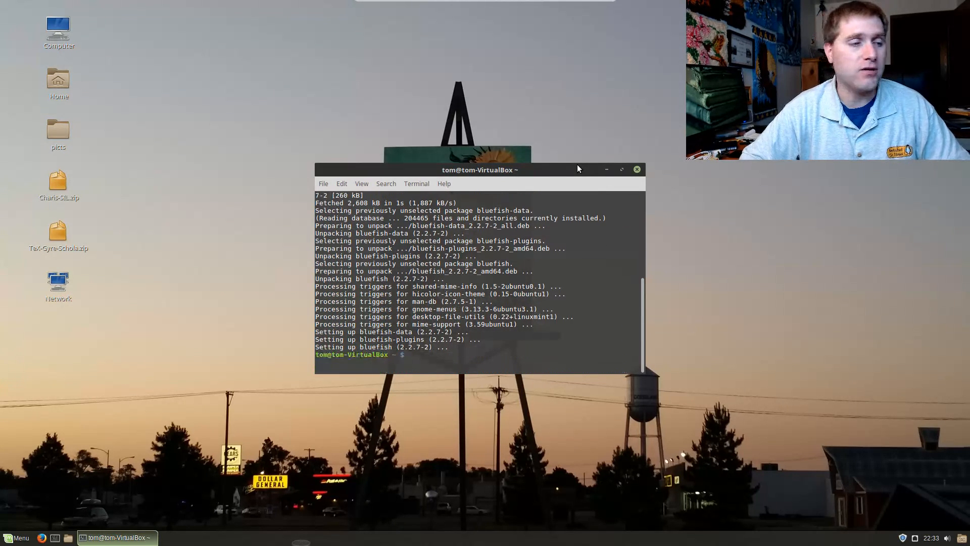
{"action": "type", "text": "exit"}
{"action": "key", "text": "Return"}
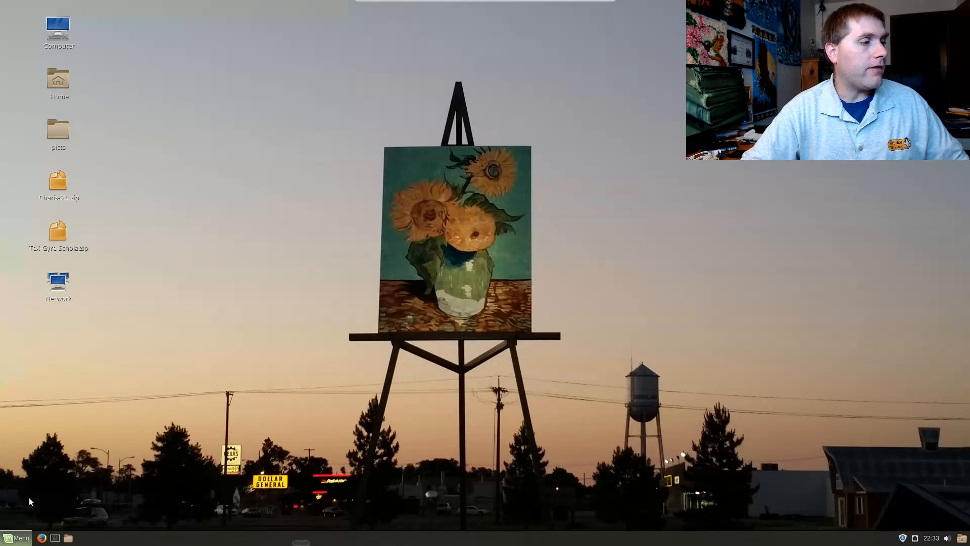
Find and open Synaptic Package Manager with the account password, and move its window away from the desktop icons
{"action": "left_click", "coordinate": [17, 537]}
{"action": "mouse_move", "coordinate": [83, 365]}
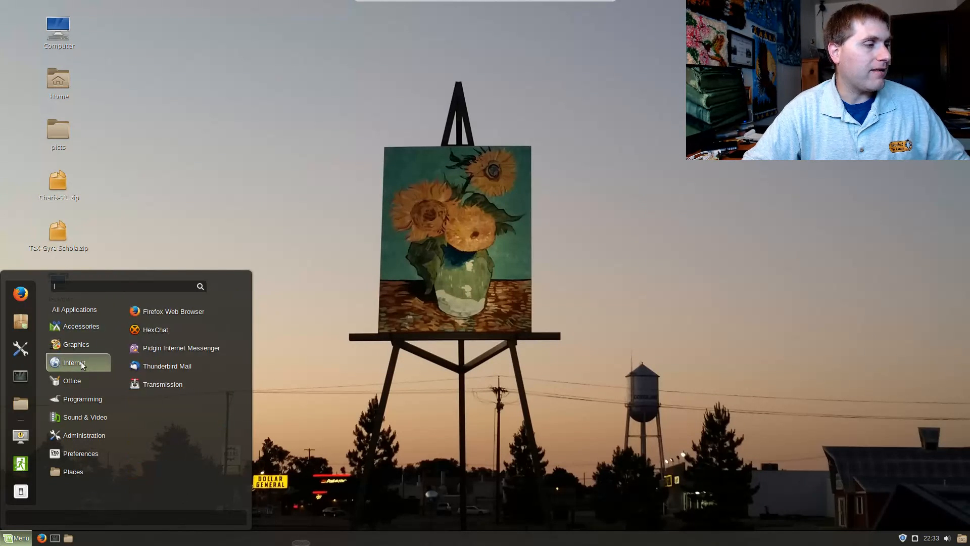
{"action": "type", "text": "syn"}
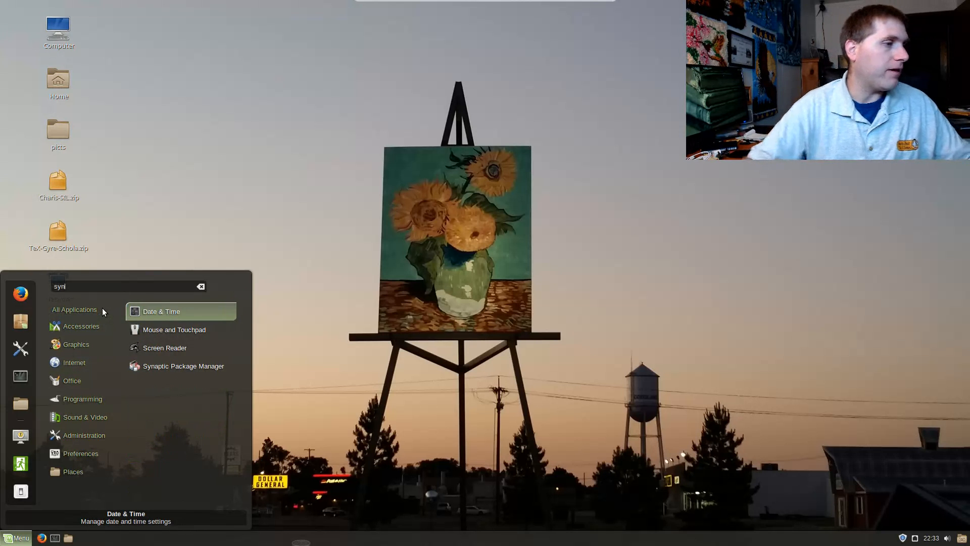
{"action": "left_click", "coordinate": [189, 362]}
{"action": "type", "text": "•••••"}
{"action": "key", "text": "Return"}
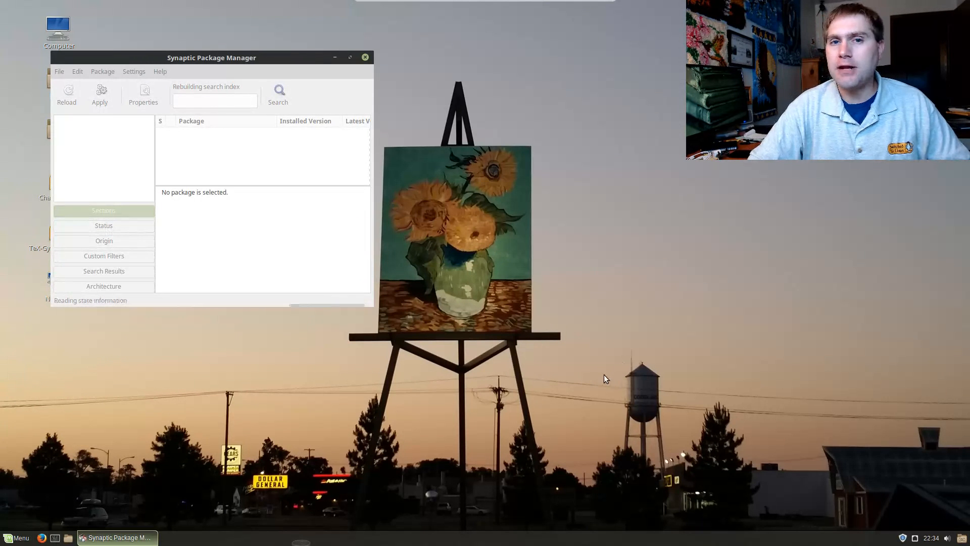
{"action": "left_click_drag", "start_coordinate": [223, 62], "coordinate": [584, 144]}
{"action": "left_click", "coordinate": [440, 250]}
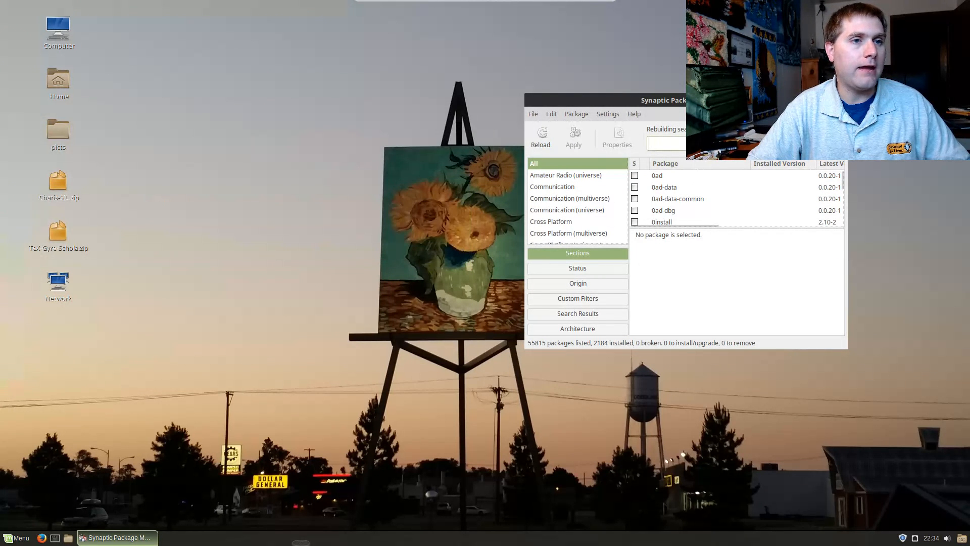
Maximize the package manager window, filter the package list by "firefox", and clear the filter text
{"action": "key", "text": "alt+F10"}
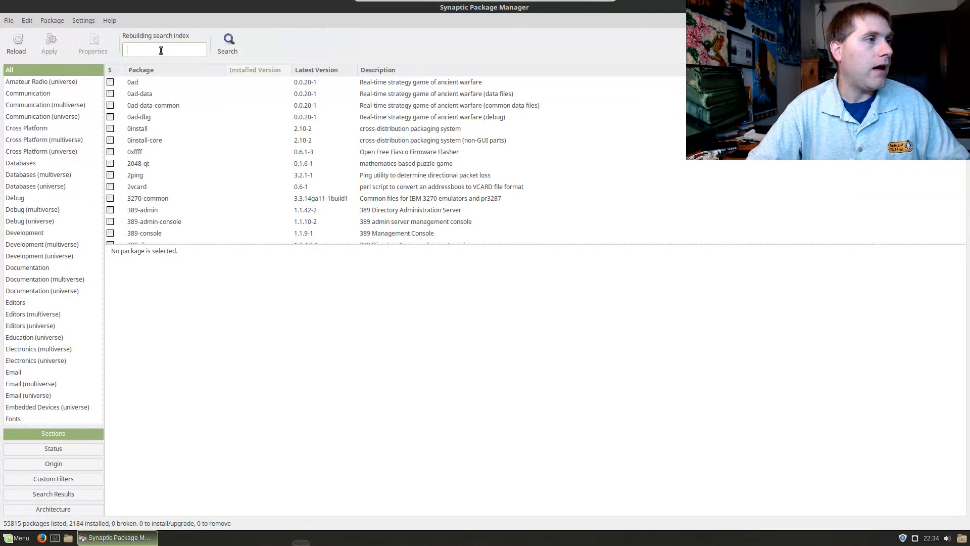
{"action": "type", "text": "firefo"}
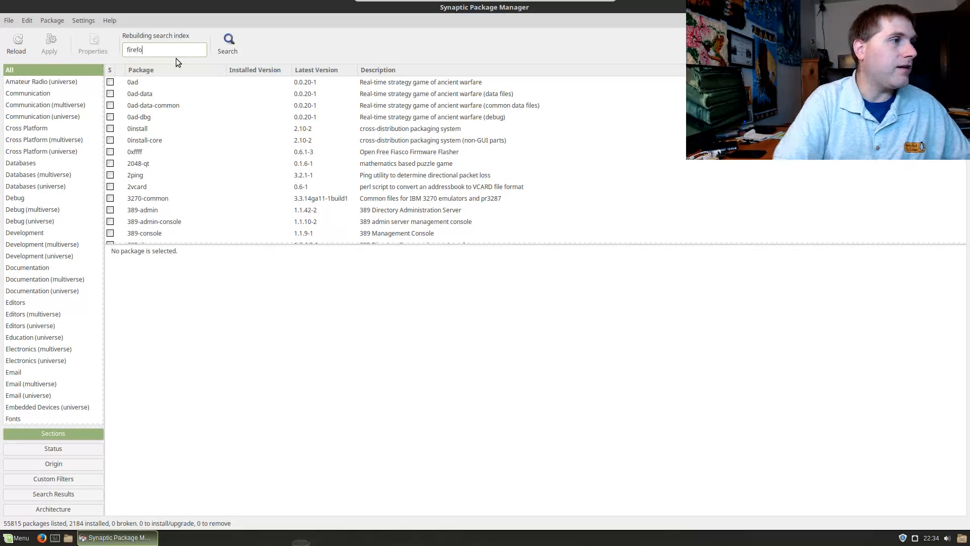
{"action": "type", "text": "x"}
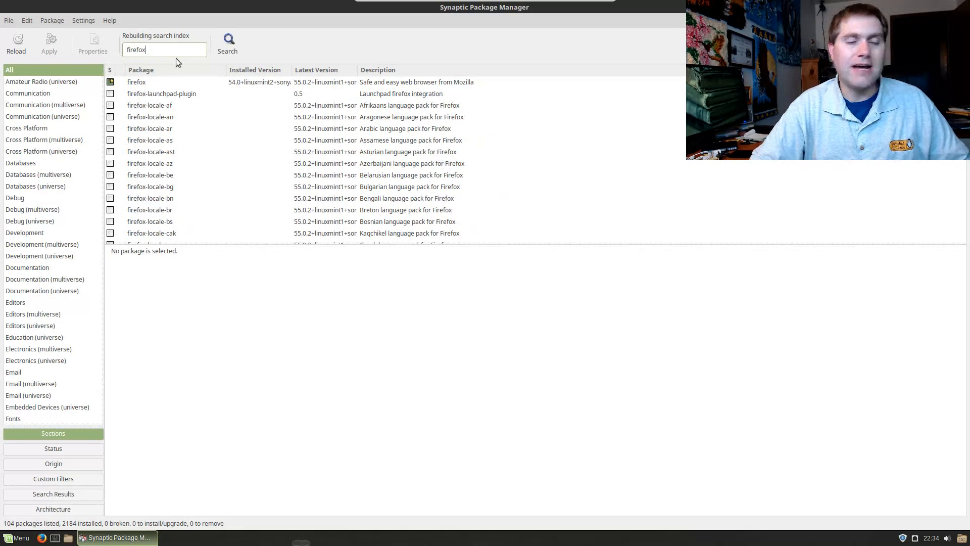
{"action": "key", "text": "BackSpace"}
{"action": "key", "text": "BackSpace"}
{"action": "key", "text": "BackSpace"}
{"action": "key", "text": "BackSpace"}
{"action": "key", "text": "BackSpace"}
{"action": "key", "text": "BackSpace"}
{"action": "key", "text": "BackSpace"}
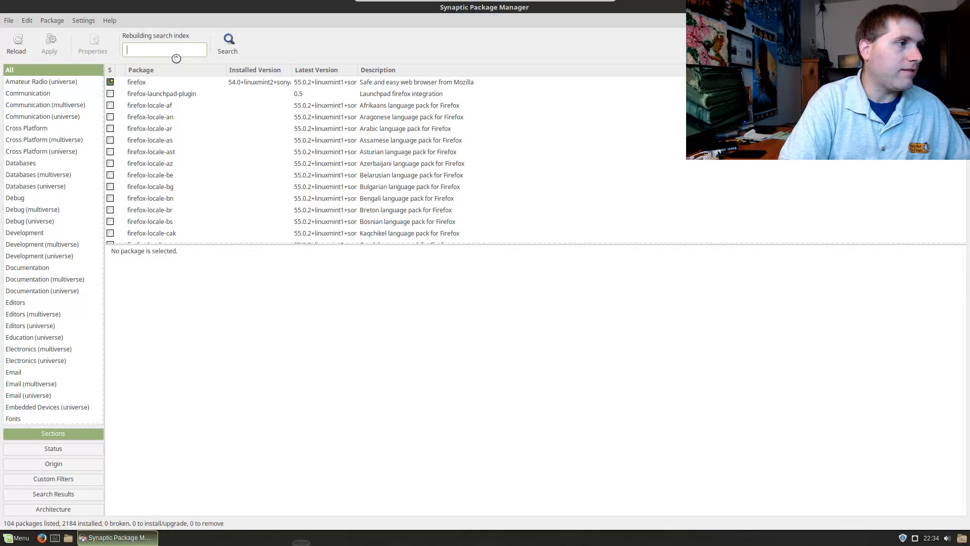
Filter the packages by "chrom", mark chromium-browser for installation, and apply the change after expanding the list of packages being installed
{"action": "type", "text": "chrom"}
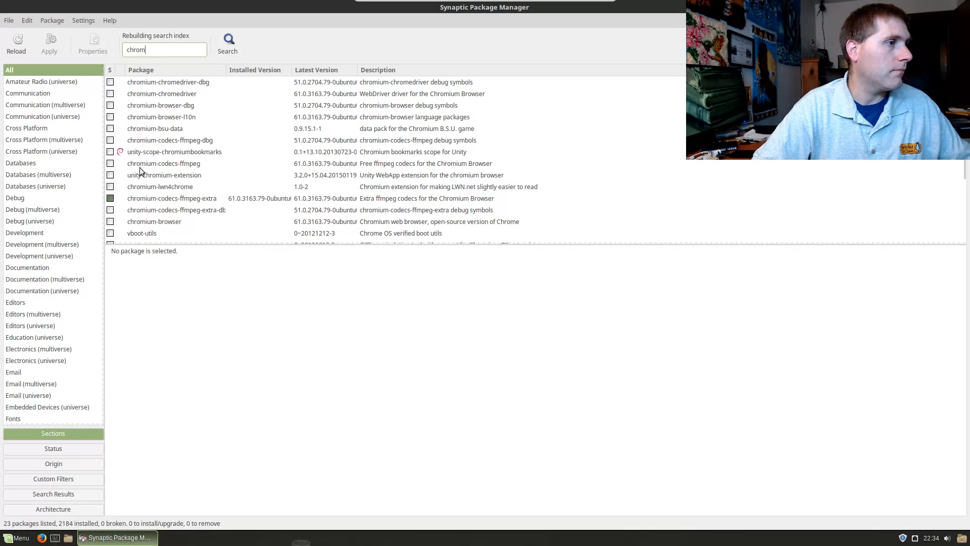
{"action": "left_click_drag", "start_coordinate": [108, 222], "coordinate": [108, 223]}
{"action": "left_click", "coordinate": [109, 223]}
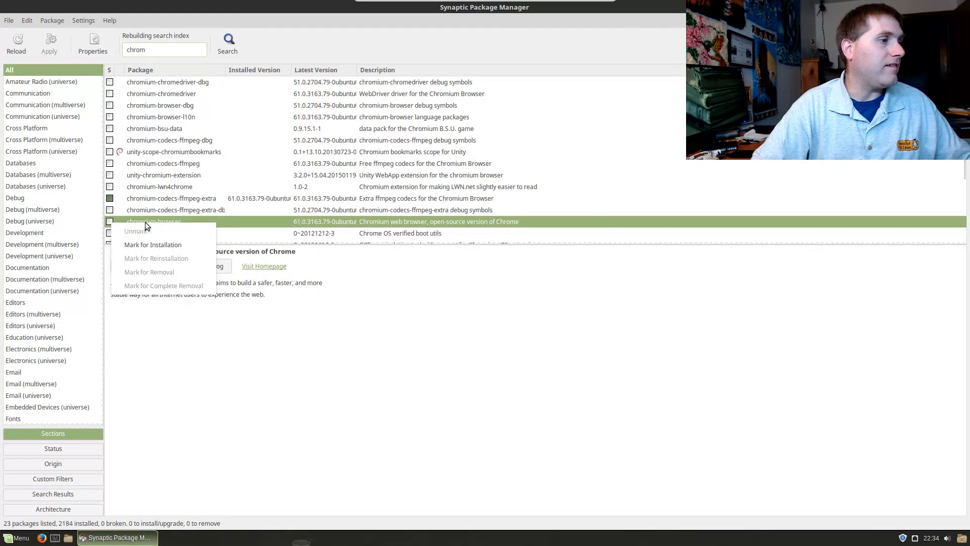
{"action": "left_click", "coordinate": [150, 244]}
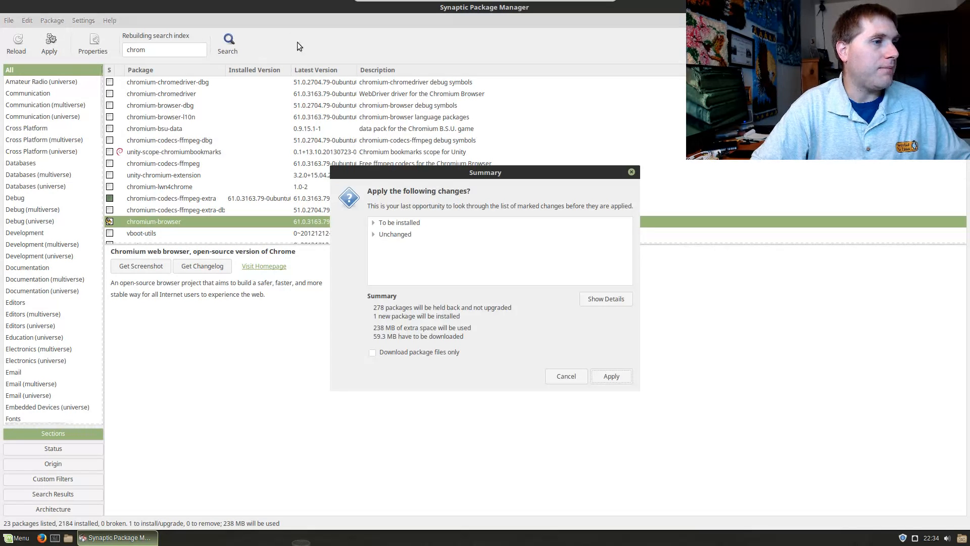
{"action": "left_click", "coordinate": [373, 223]}
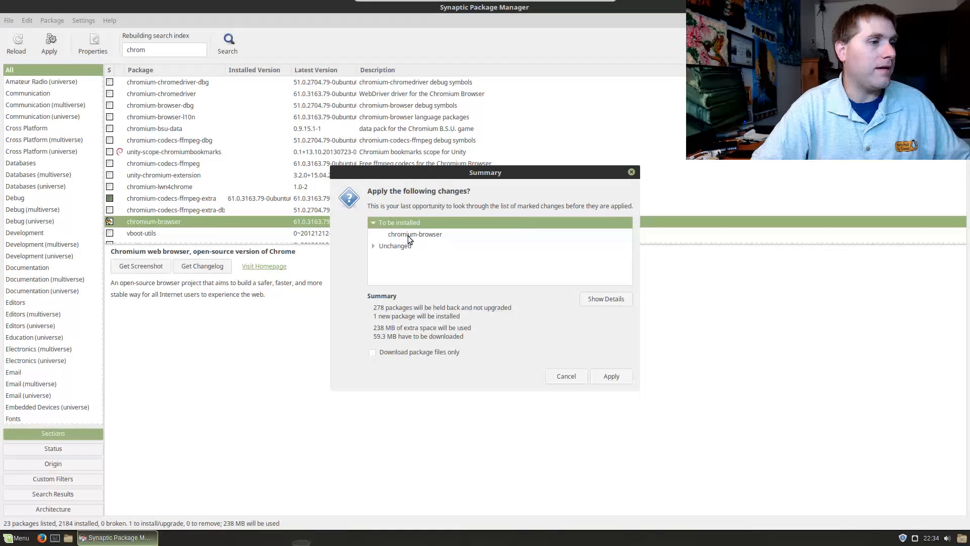
{"action": "left_click", "coordinate": [612, 374]}
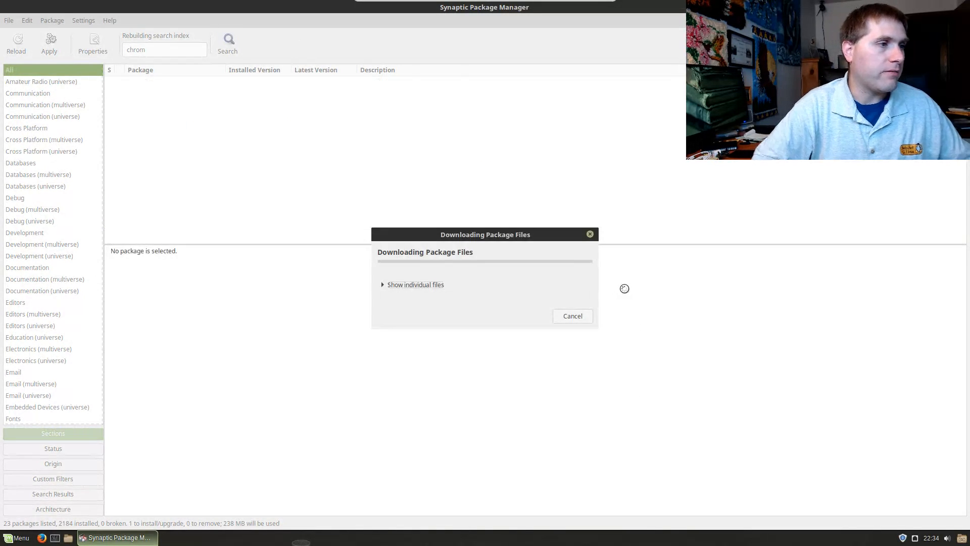